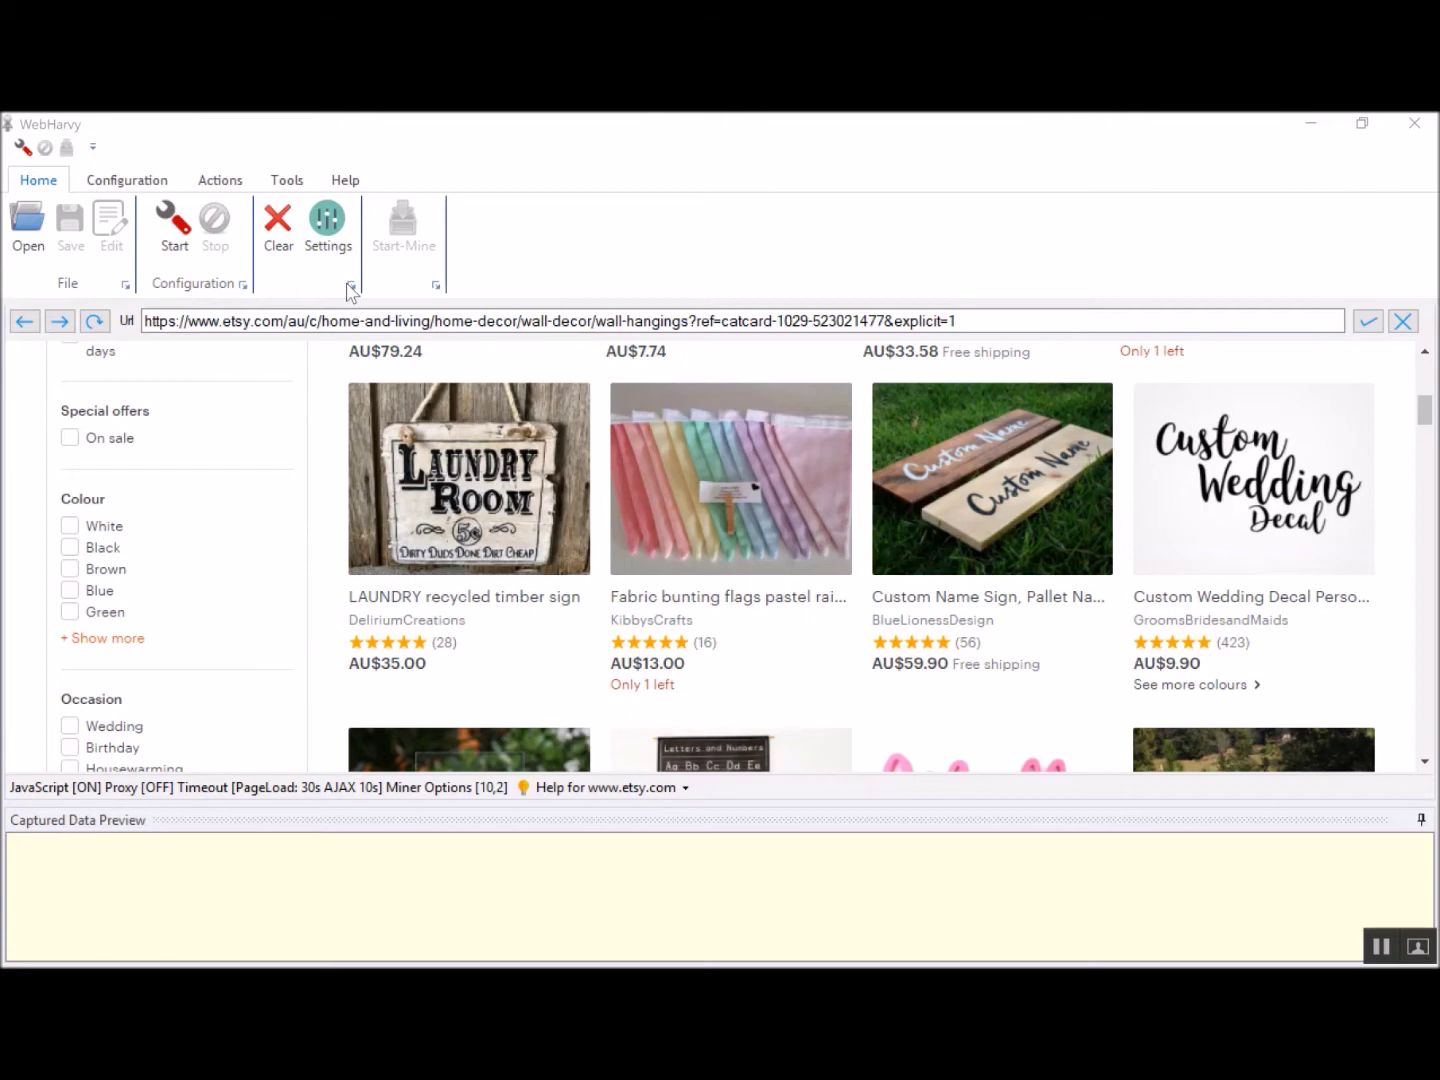
# Start configuration mode on the Etsy wall hangings listing page
pyautogui.click(176, 231)
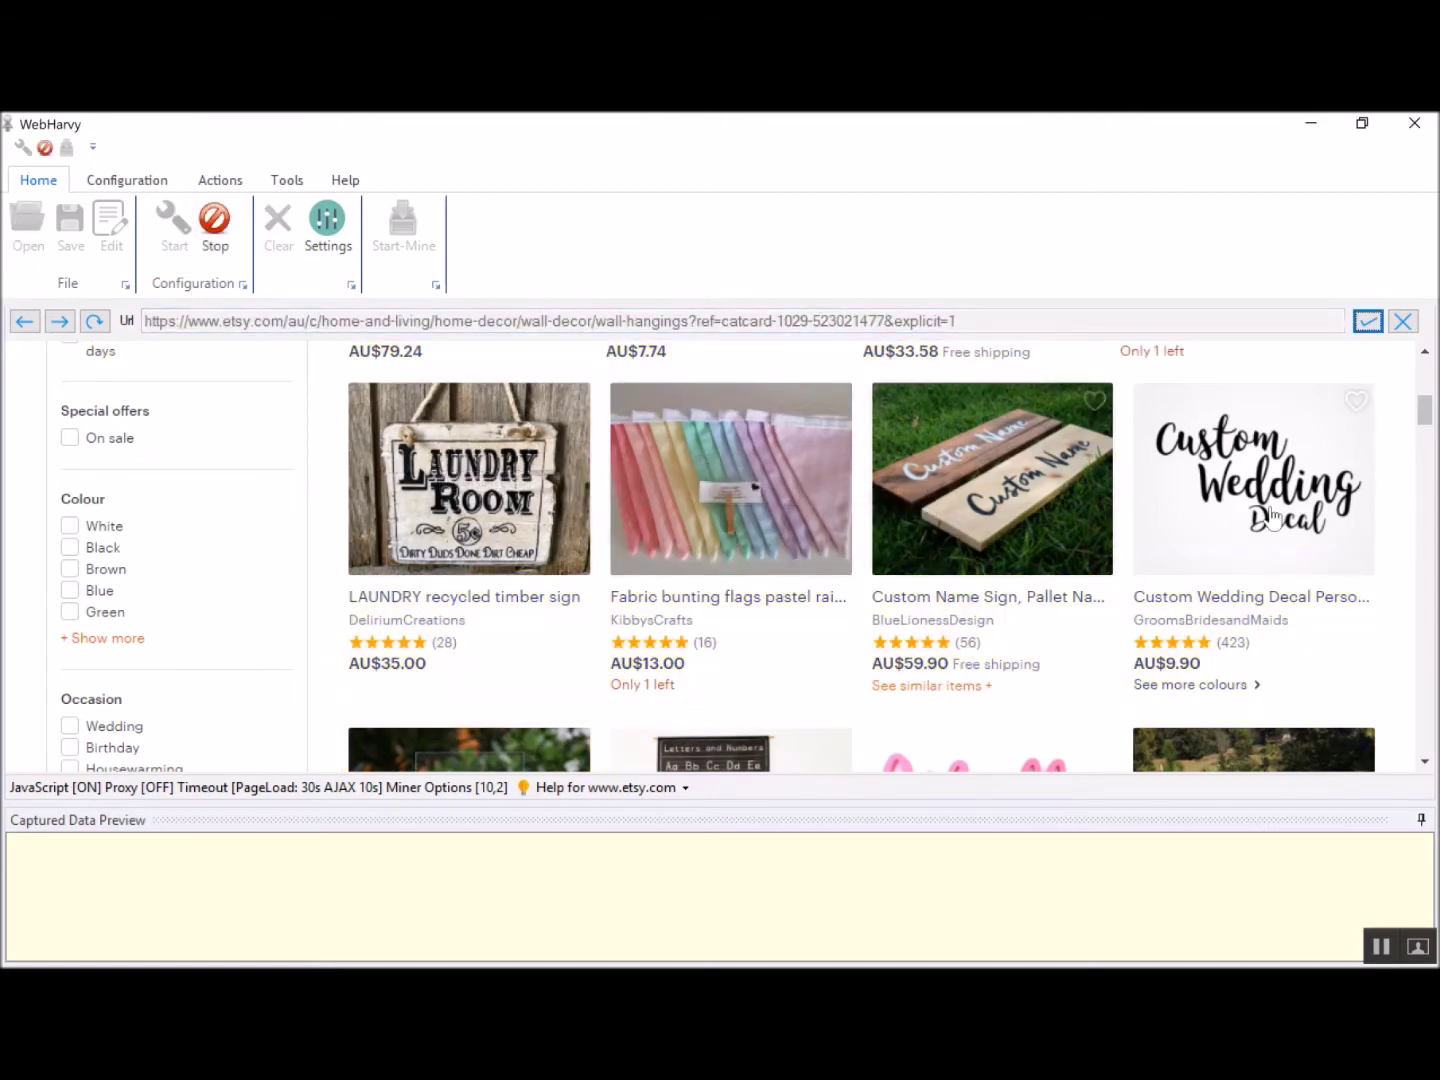
# Capture the LAUNDRY recycled timber sign title as text in a field named Name
pyautogui.click(501, 599)
pyautogui.click(408, 659)
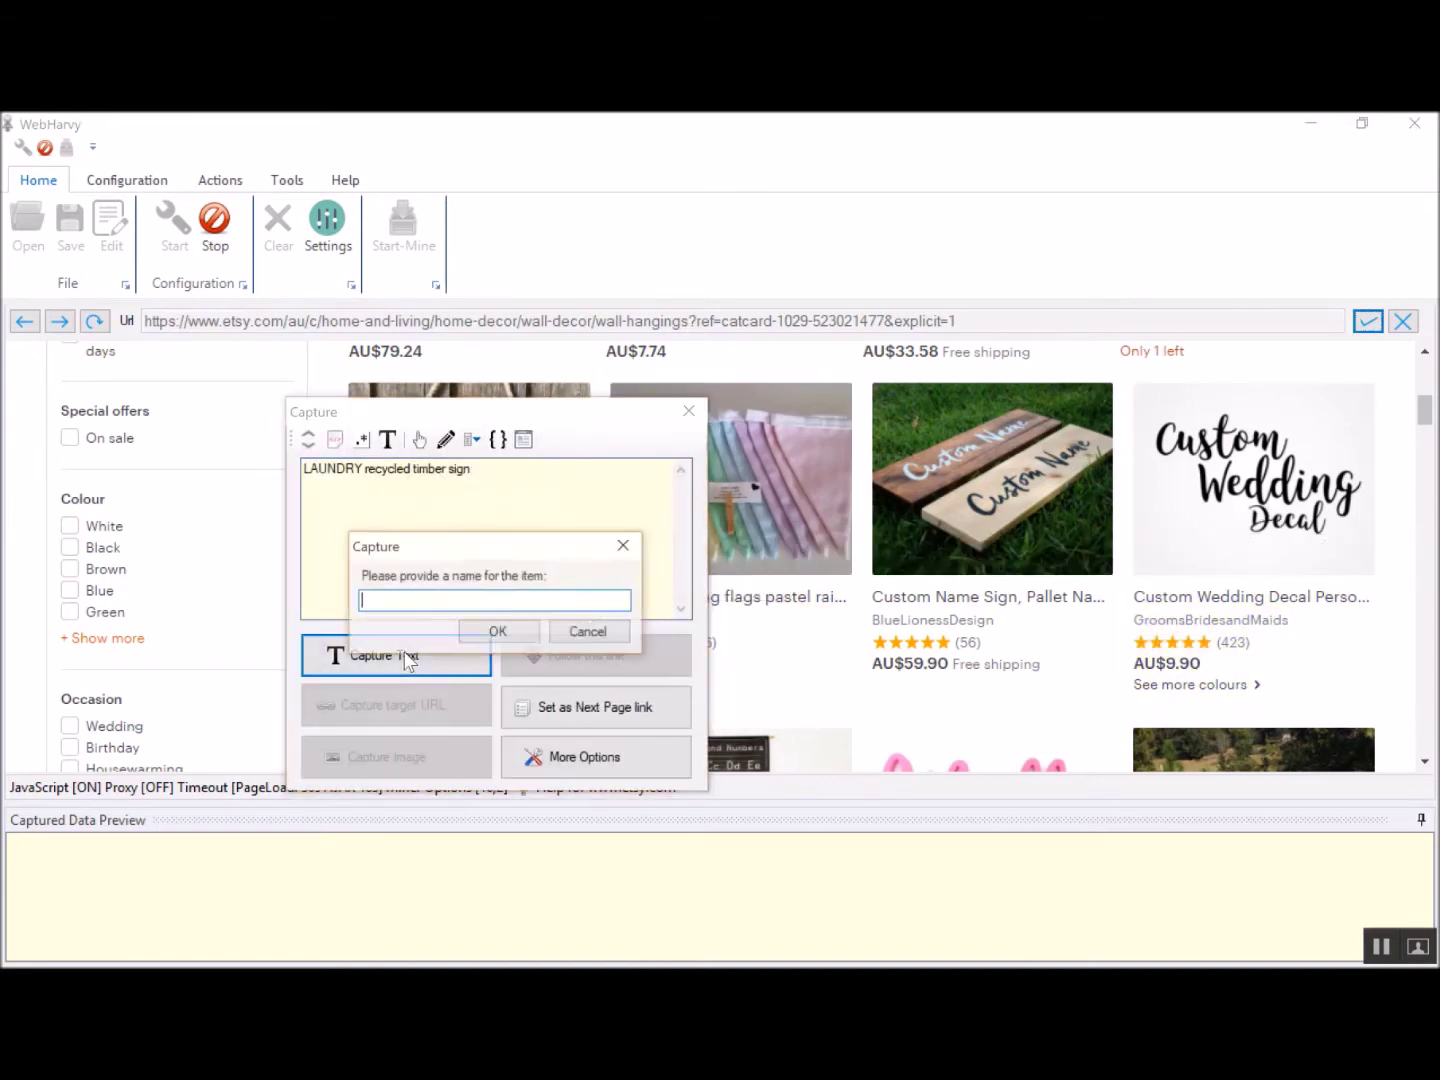
pyautogui.write('Name')
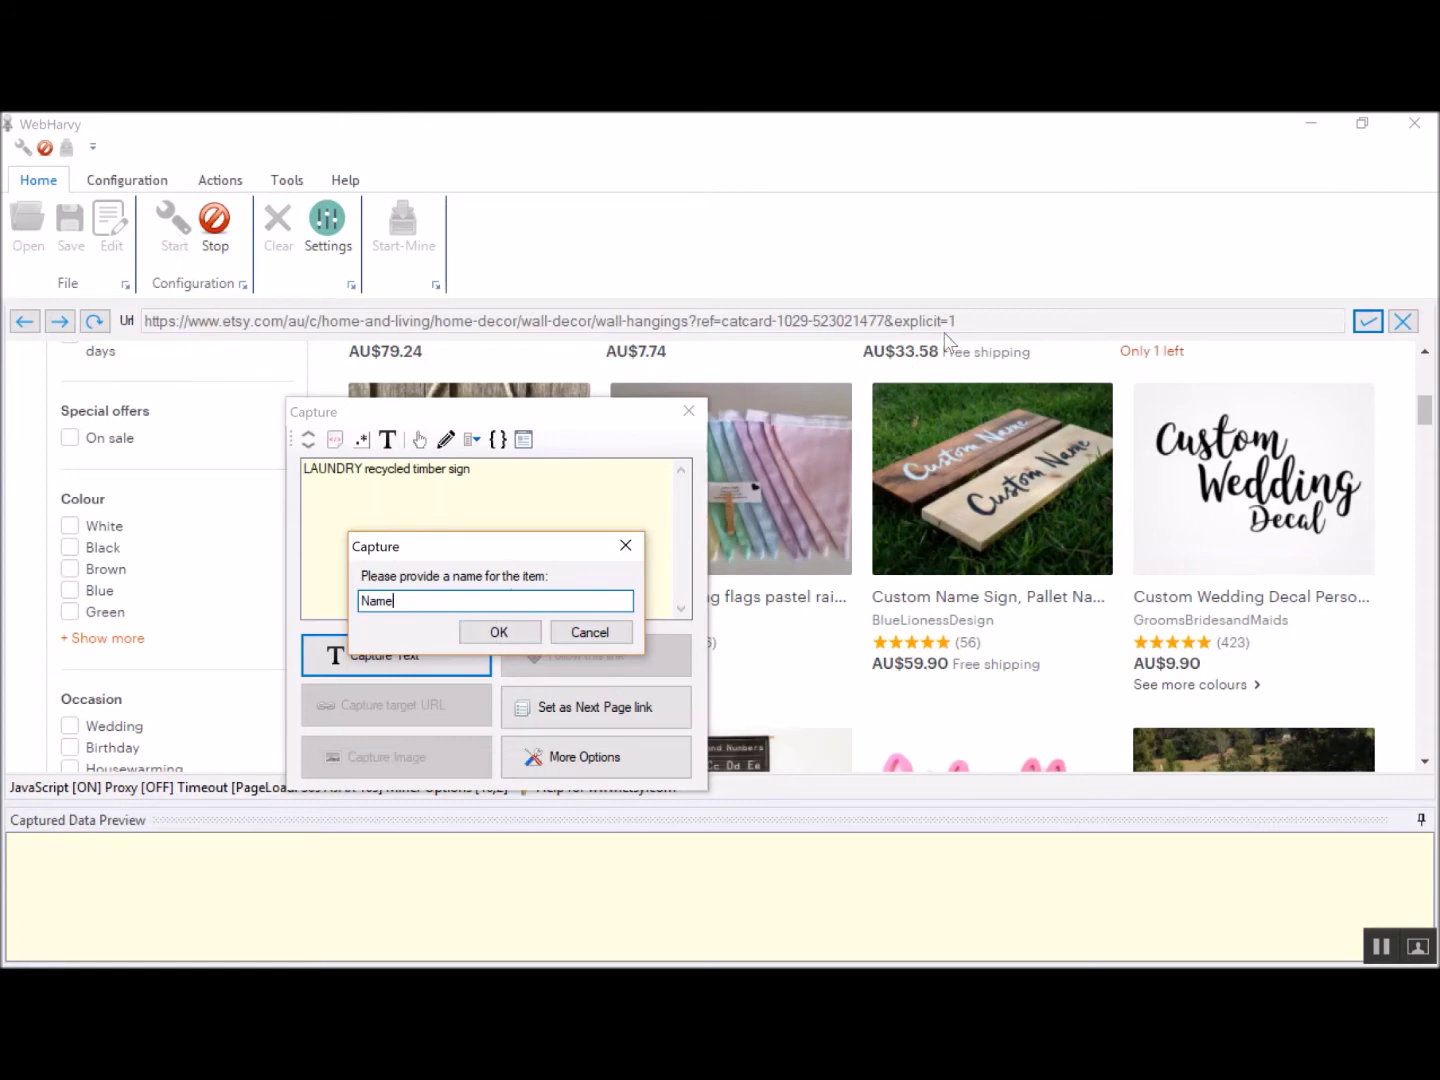
pyautogui.click(499, 631)
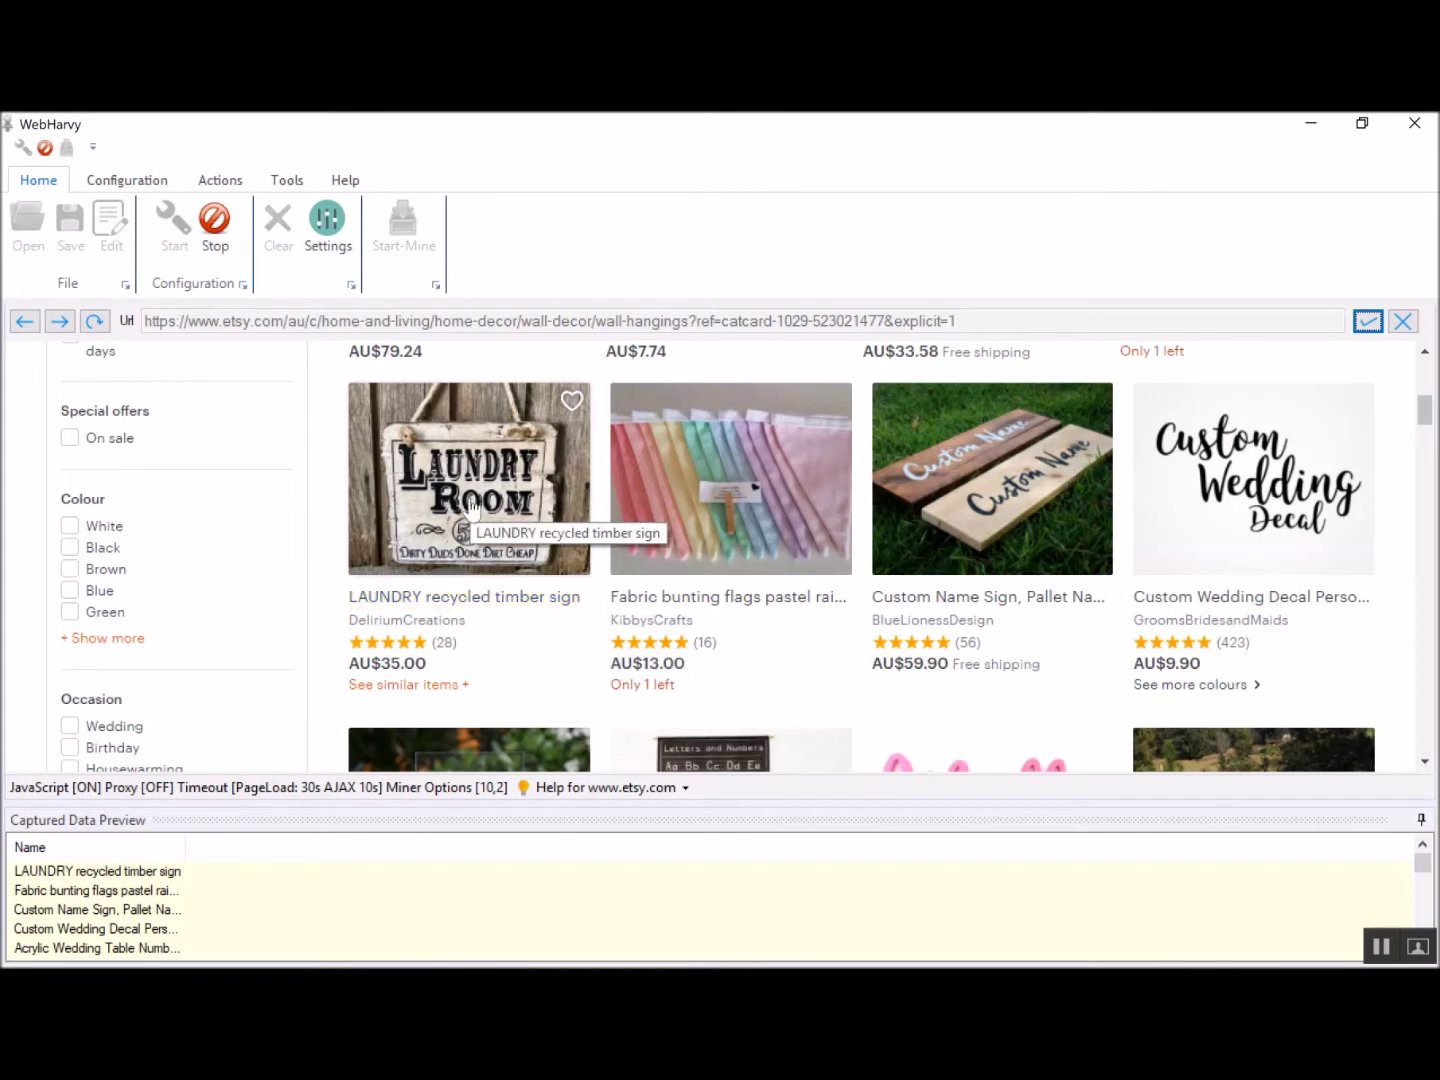
pyautogui.moveTo(730, 479)
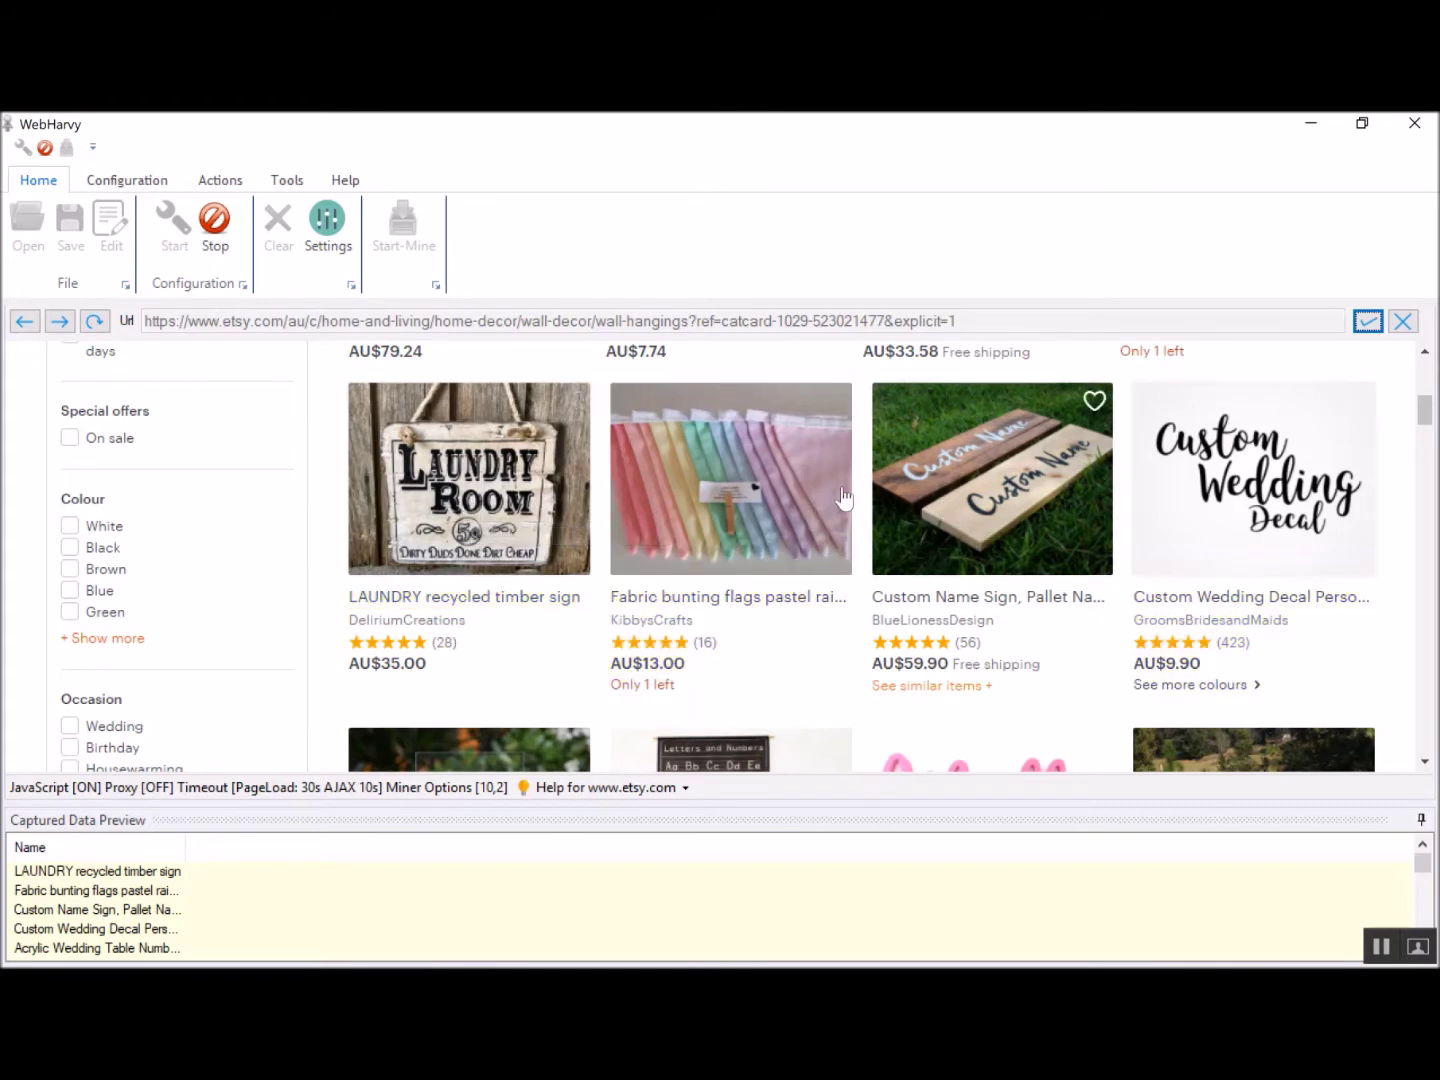
# Capture the Laundry Room sign picture as an image field named Image
pyautogui.click(481, 481)
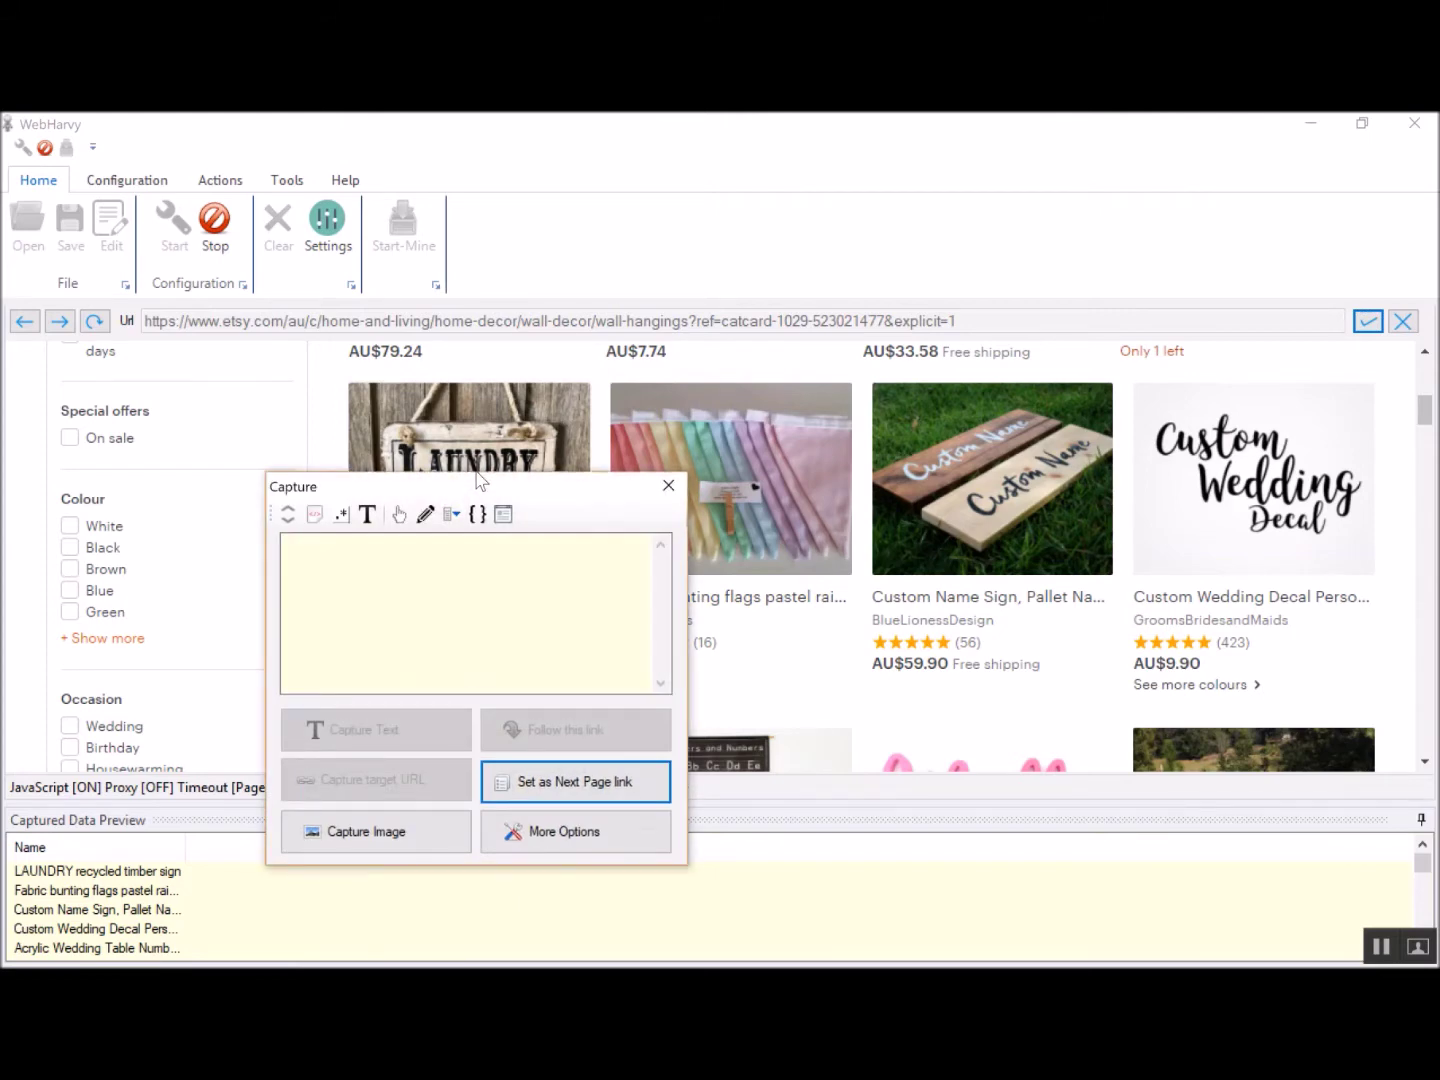
pyautogui.click(415, 838)
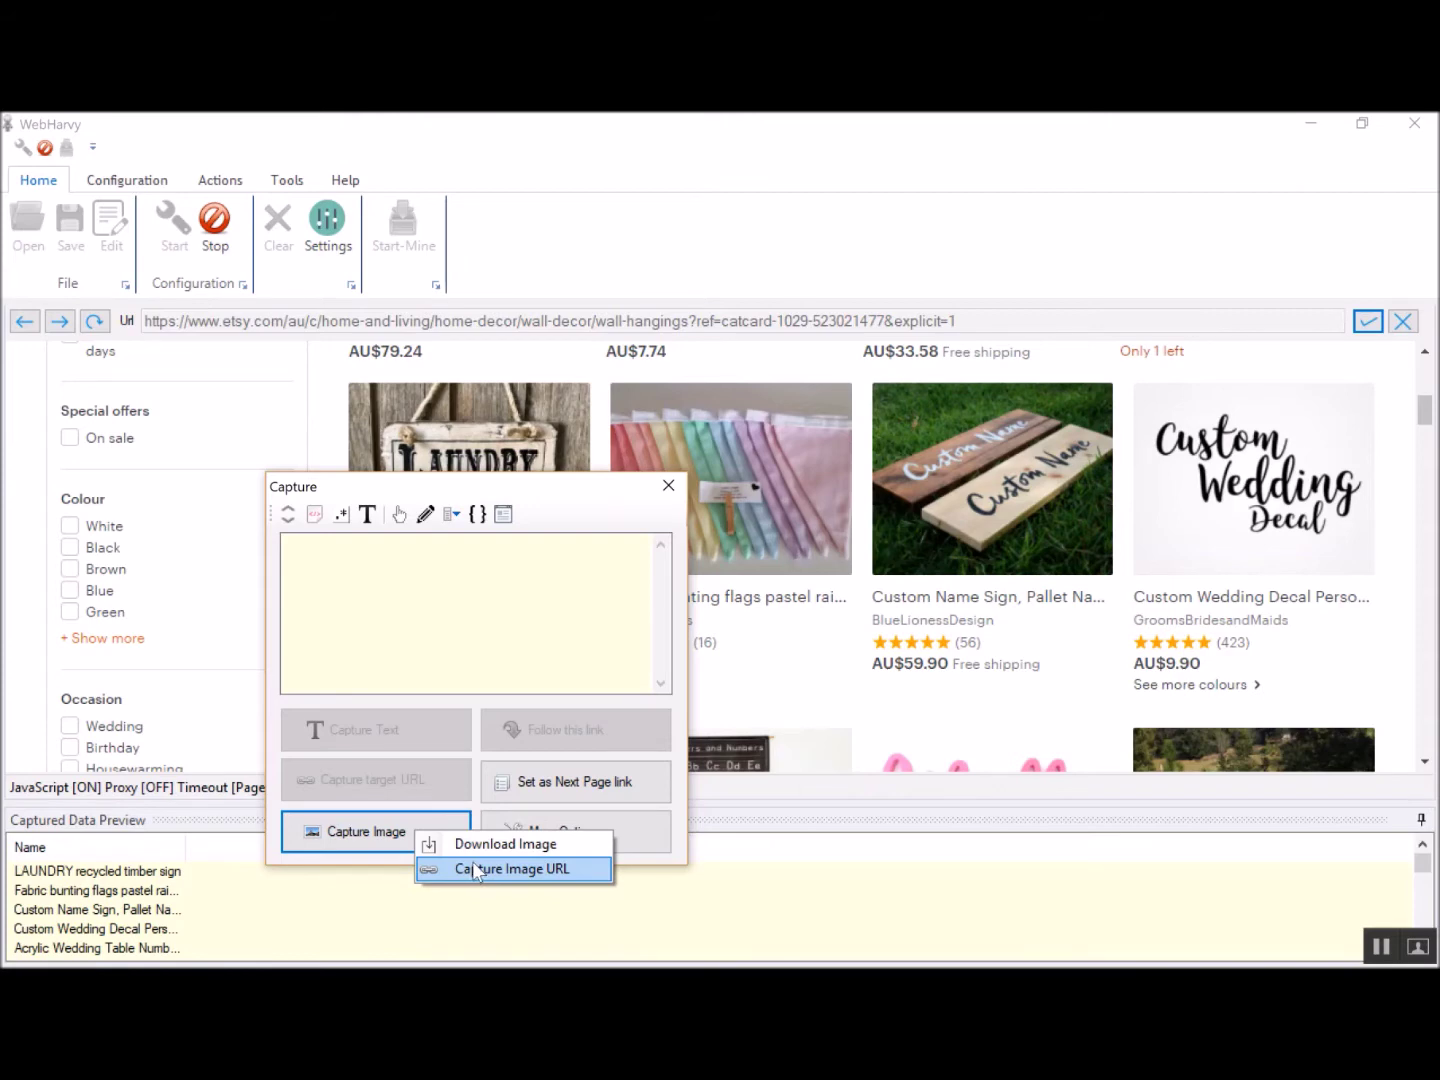
pyautogui.click(523, 846)
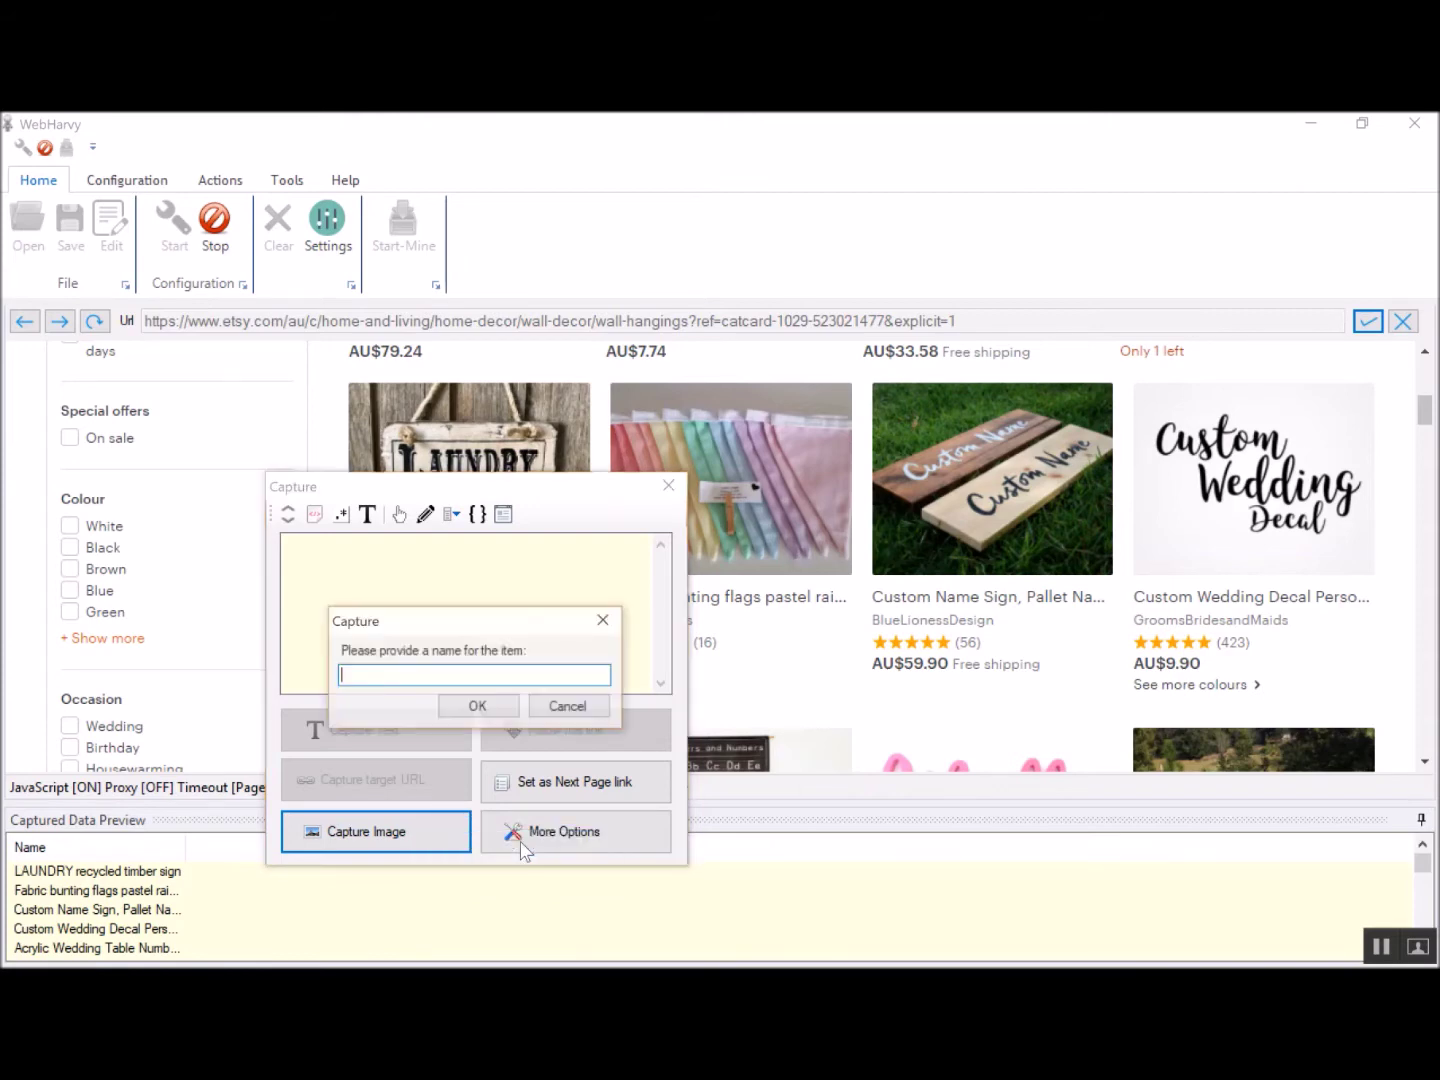
pyautogui.write('Image')
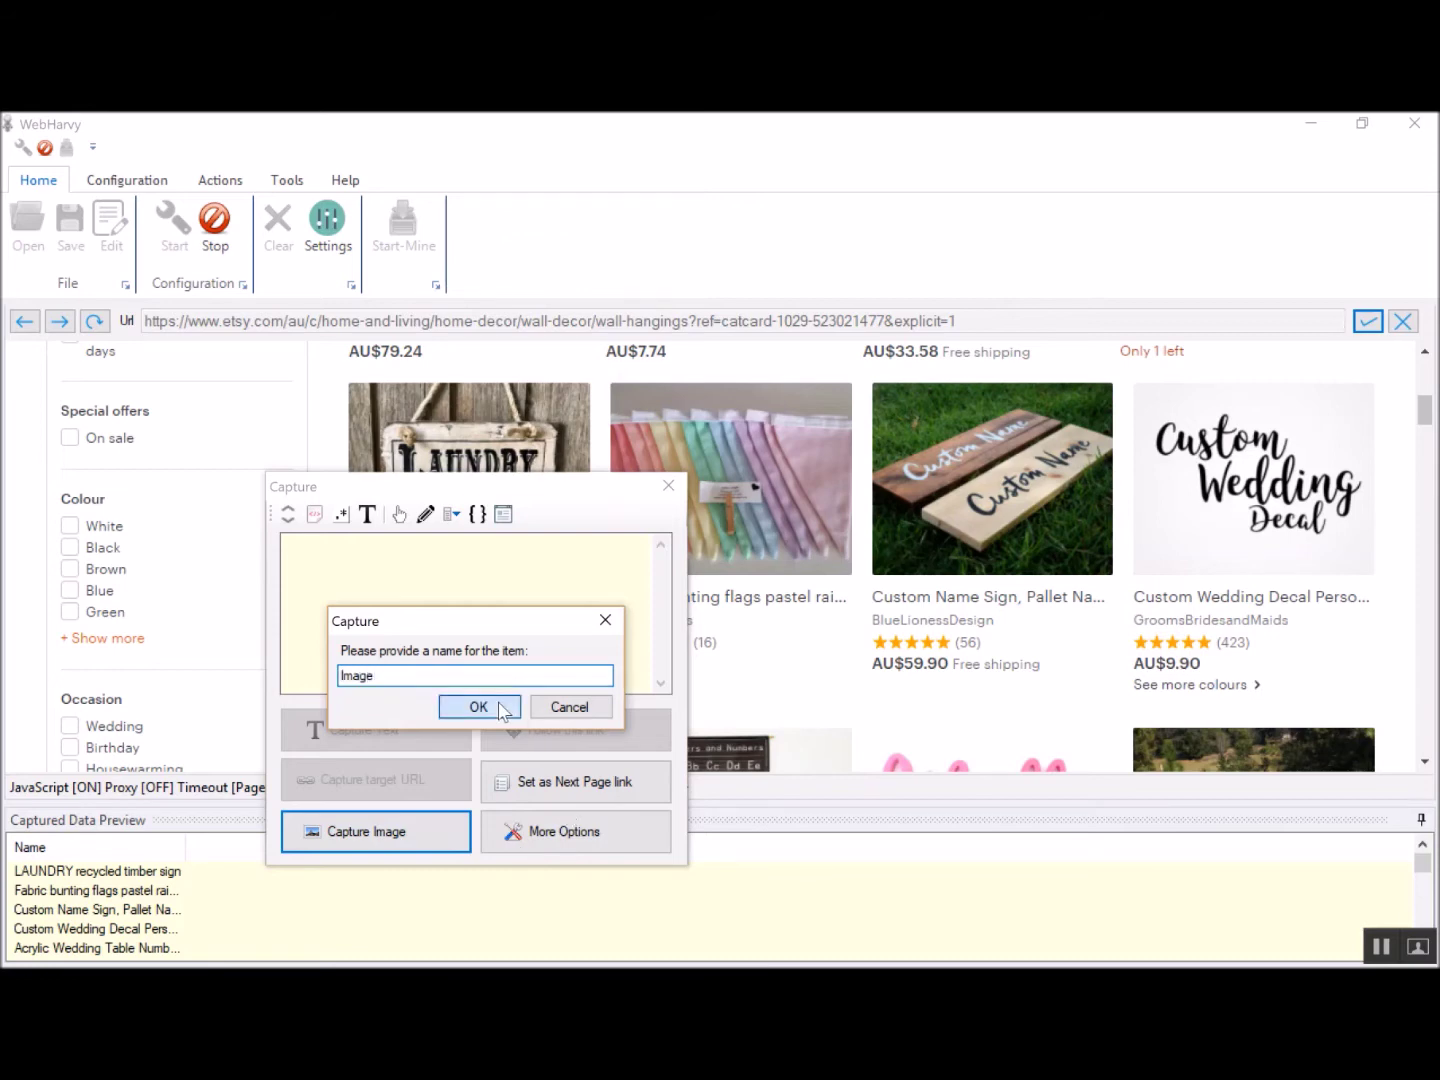
pyautogui.click(502, 709)
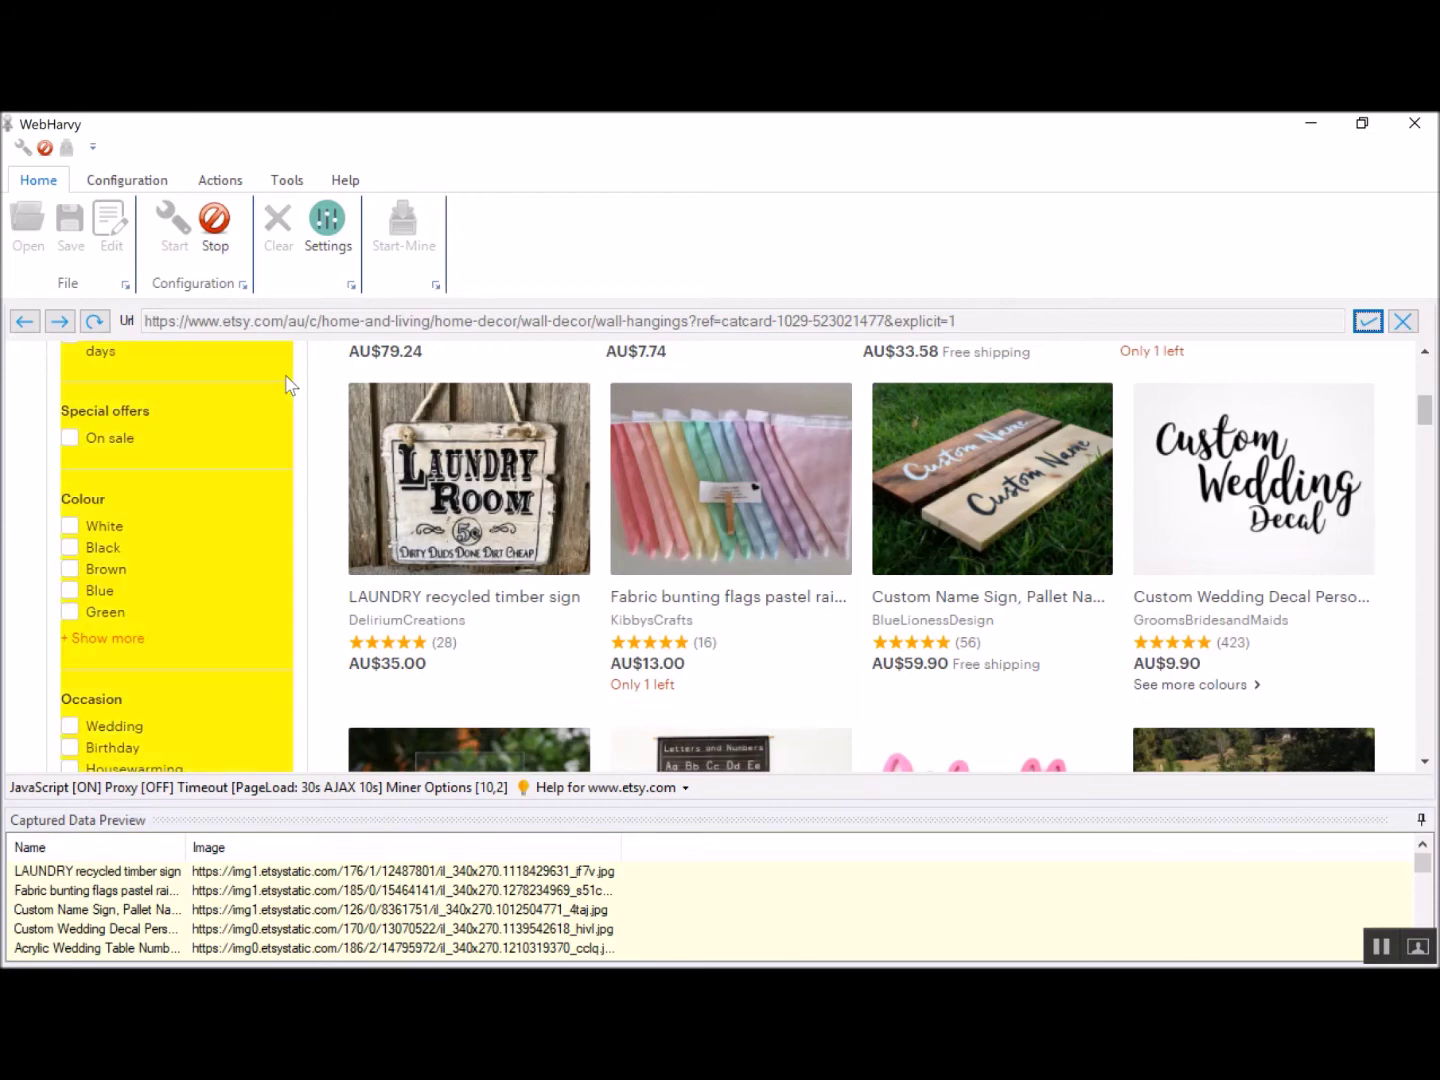
# Stop configuring and start mining, saving pictures to Desktop > WebHarvy > images
pyautogui.click(220, 230)
pyautogui.click(396, 231)
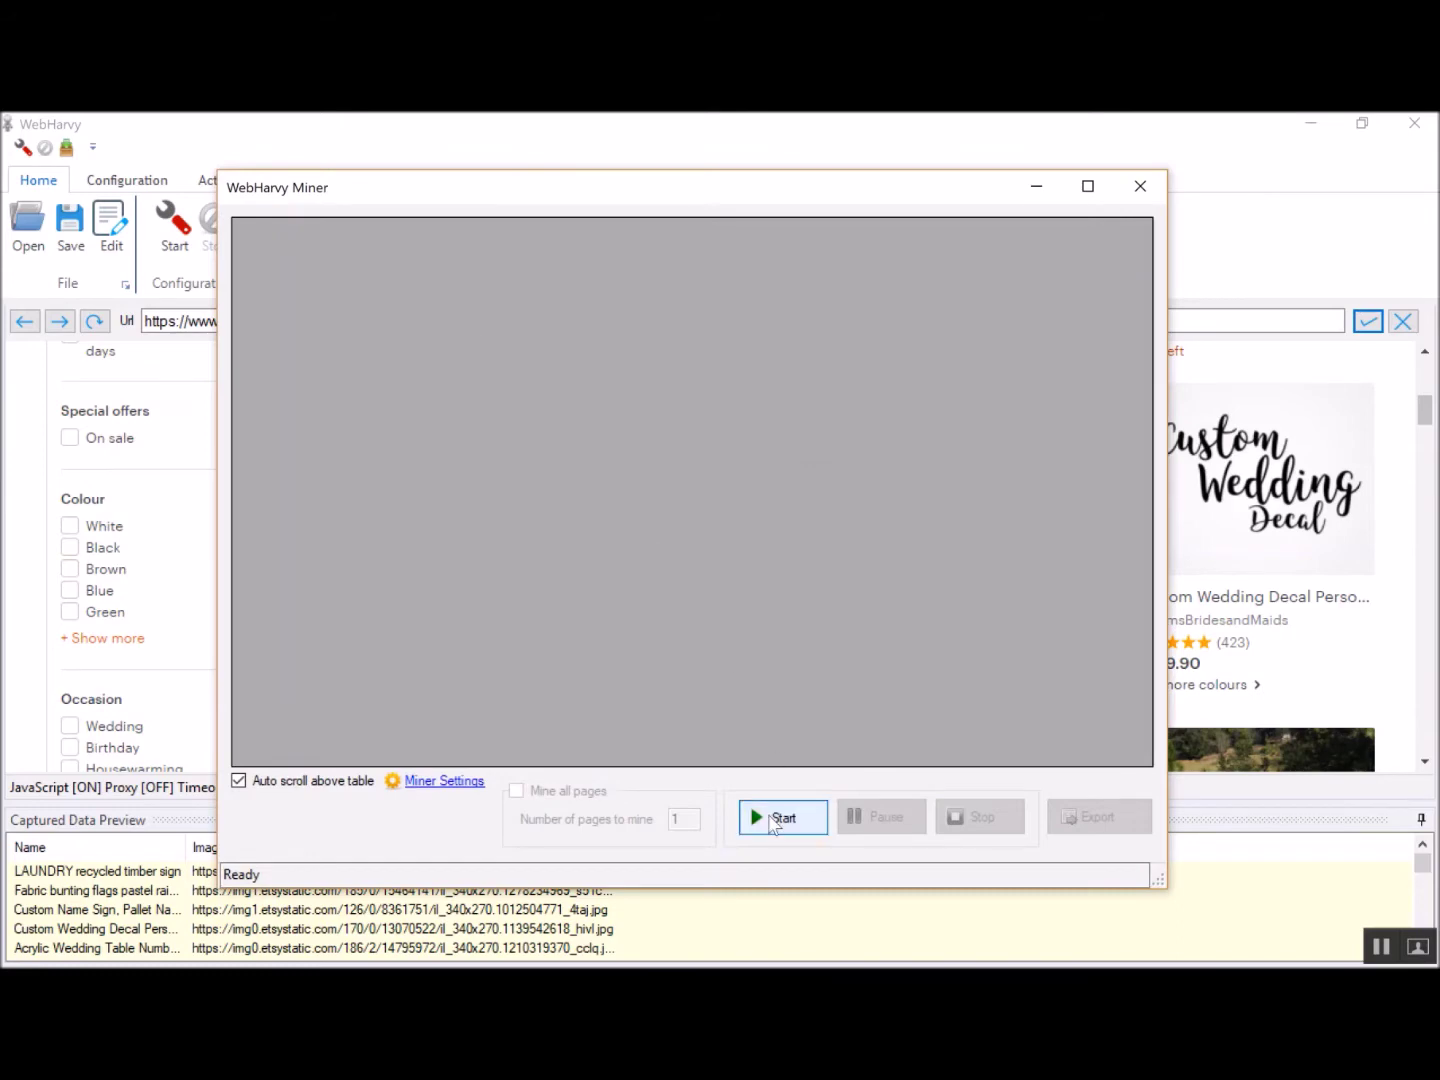
pyautogui.click(771, 824)
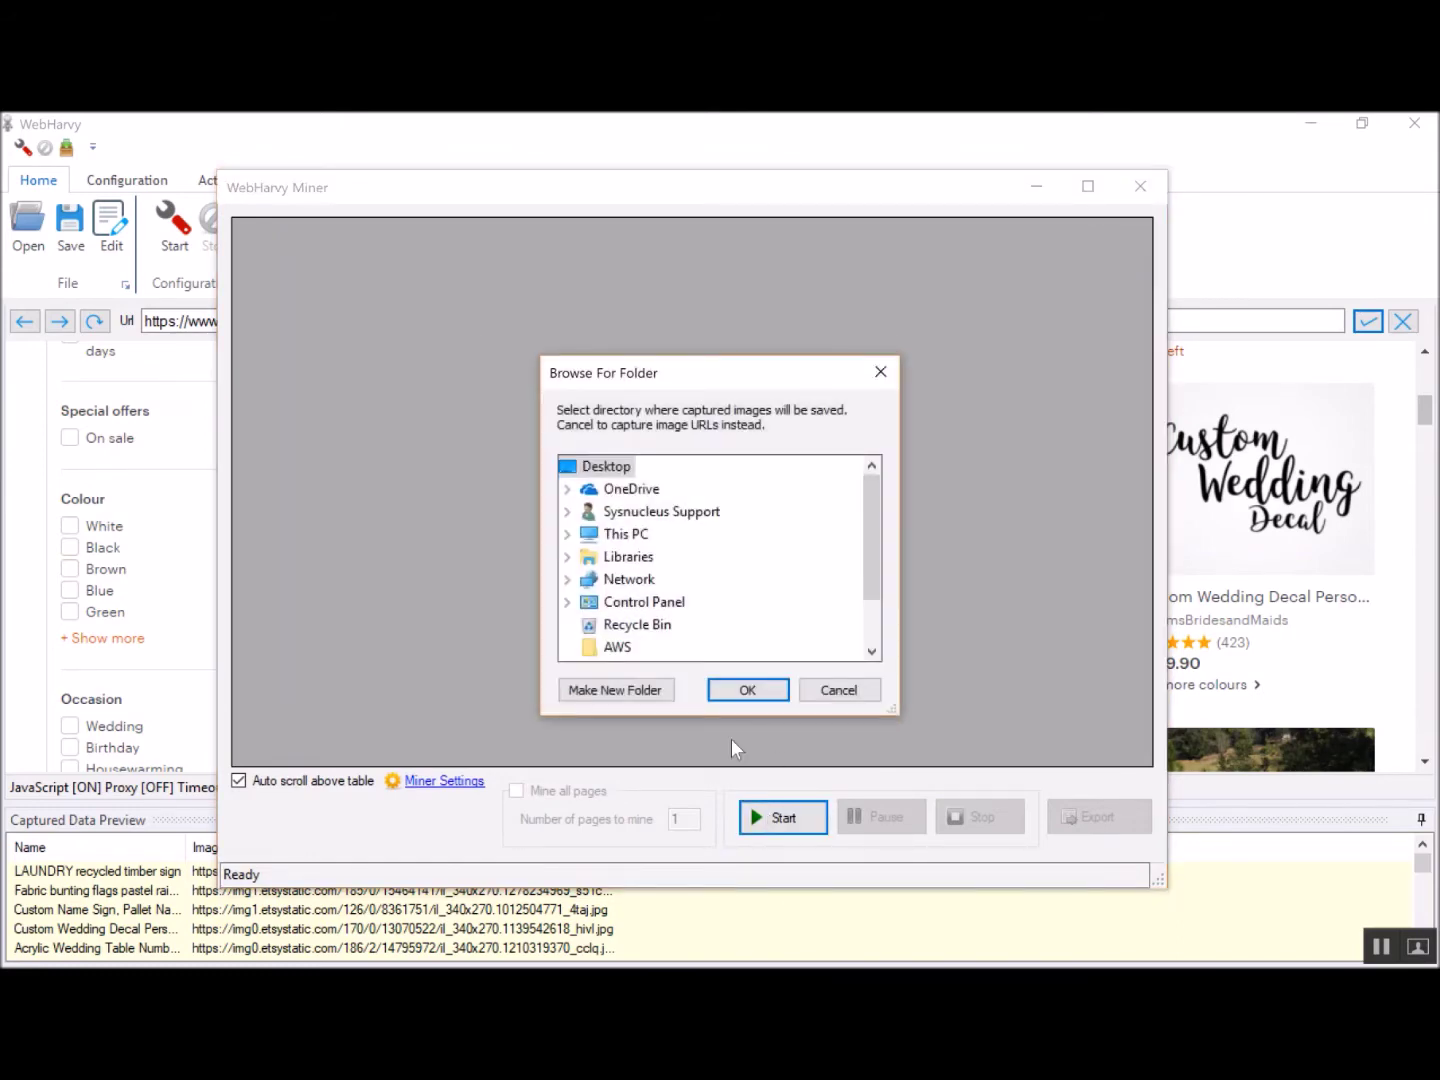
pyautogui.scroll(-1, 689, 577)
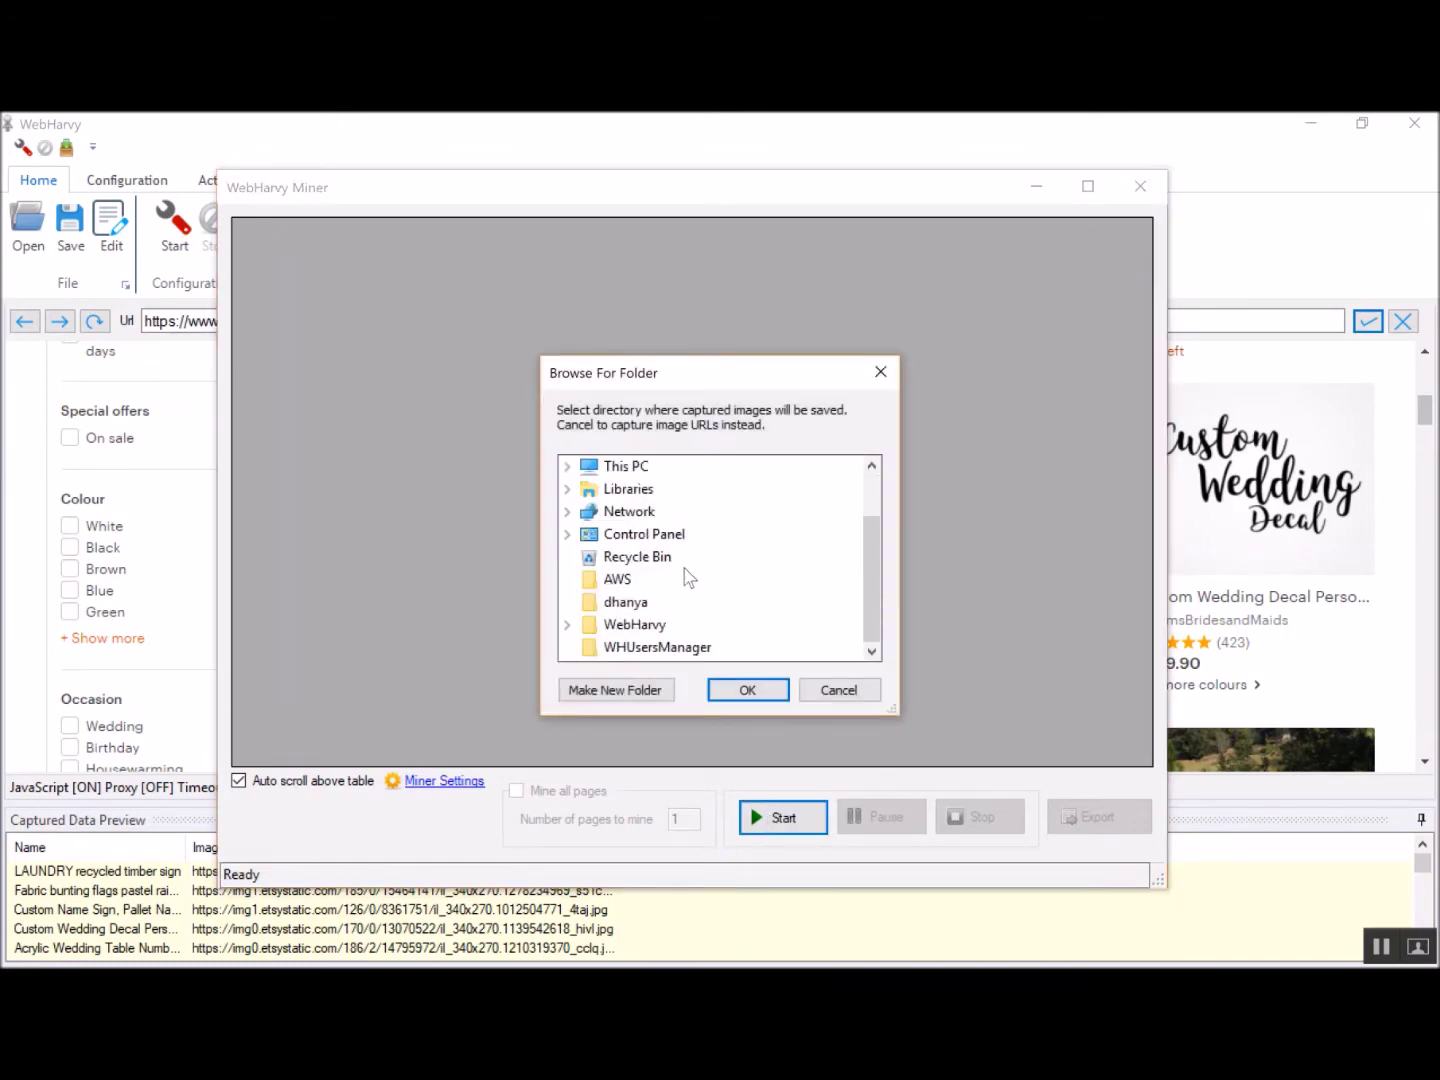
pyautogui.click(567, 624)
pyautogui.click(647, 647)
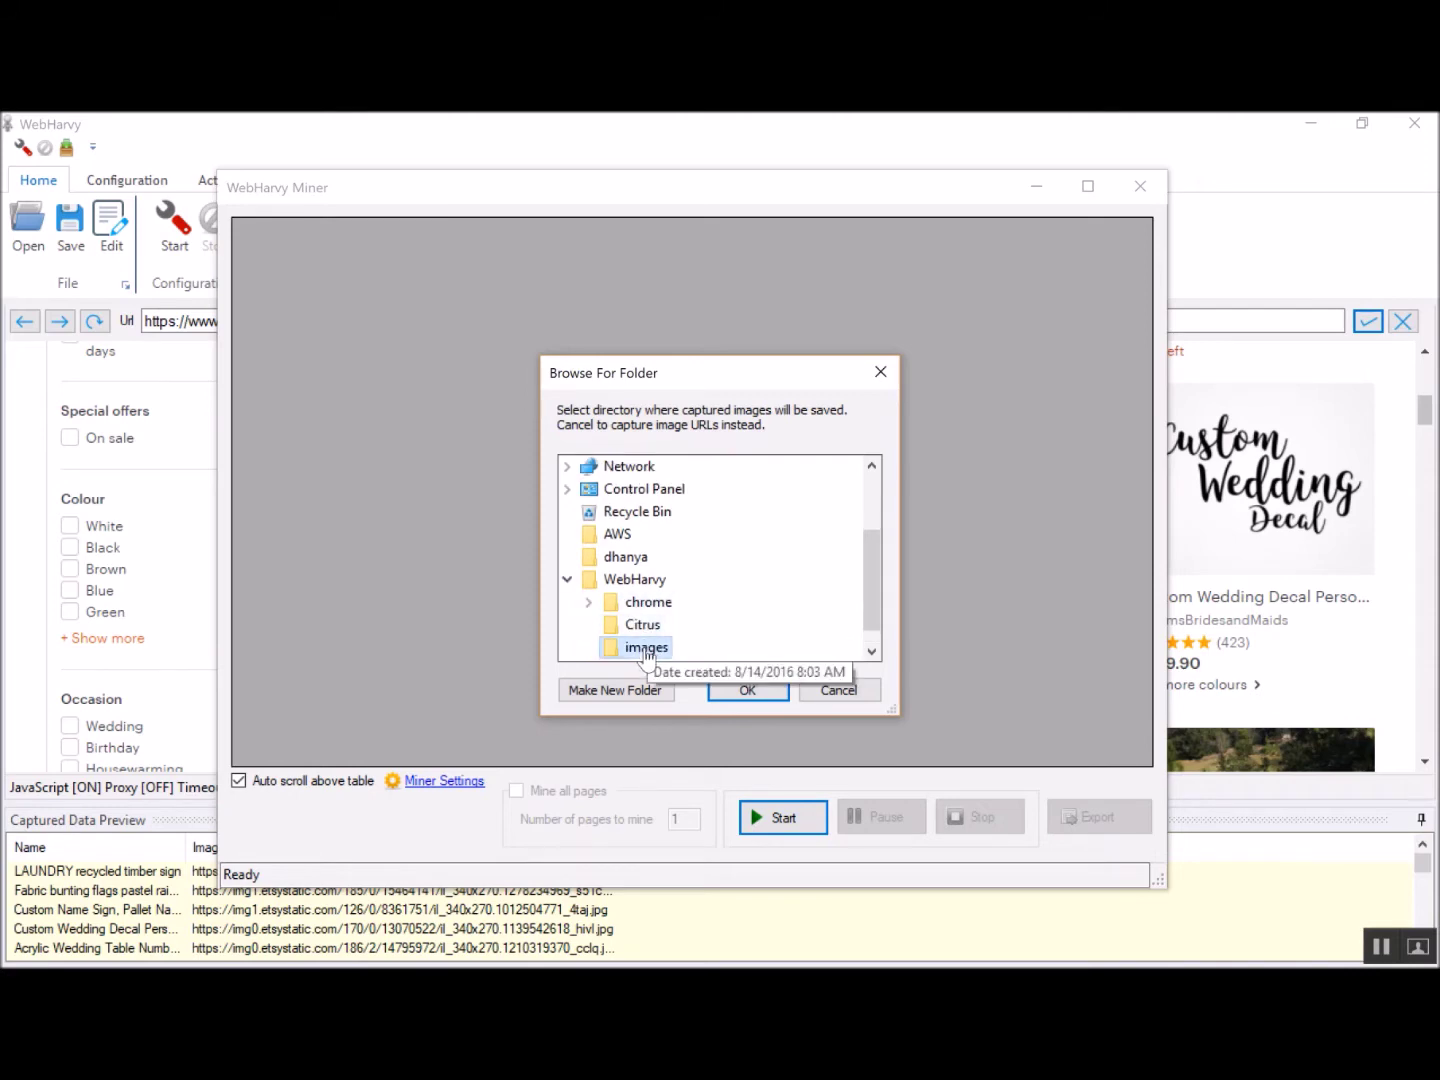
pyautogui.click(747, 689)
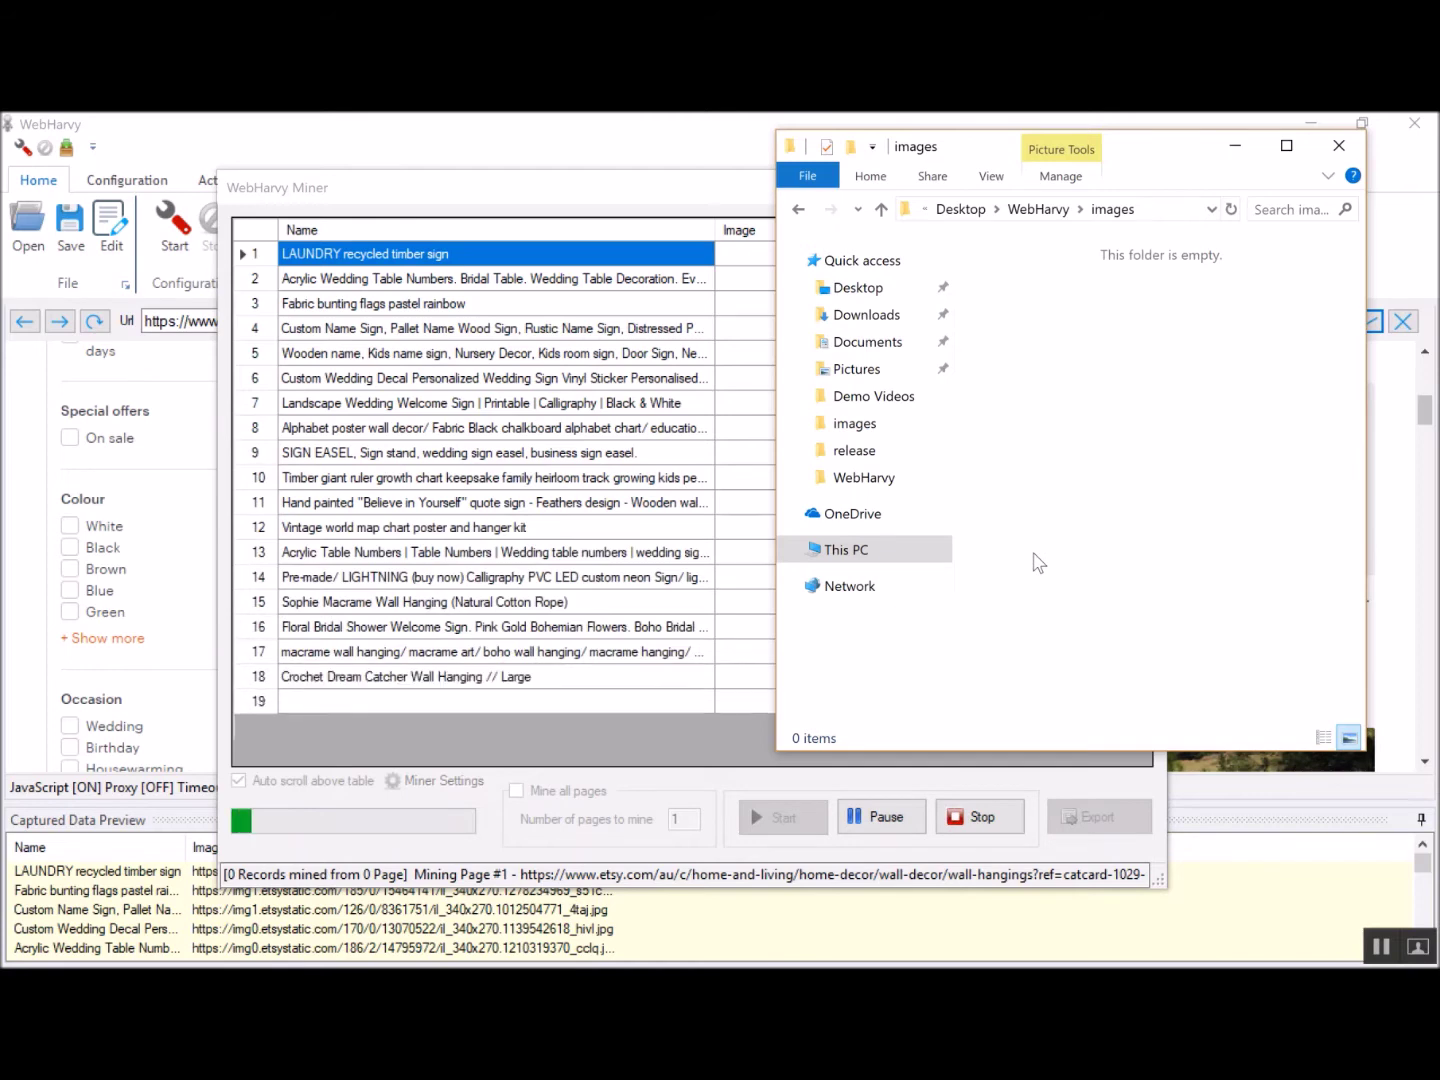
# Watch the miner and the images folder until all 35 records are mined
pyautogui.click(733, 208)
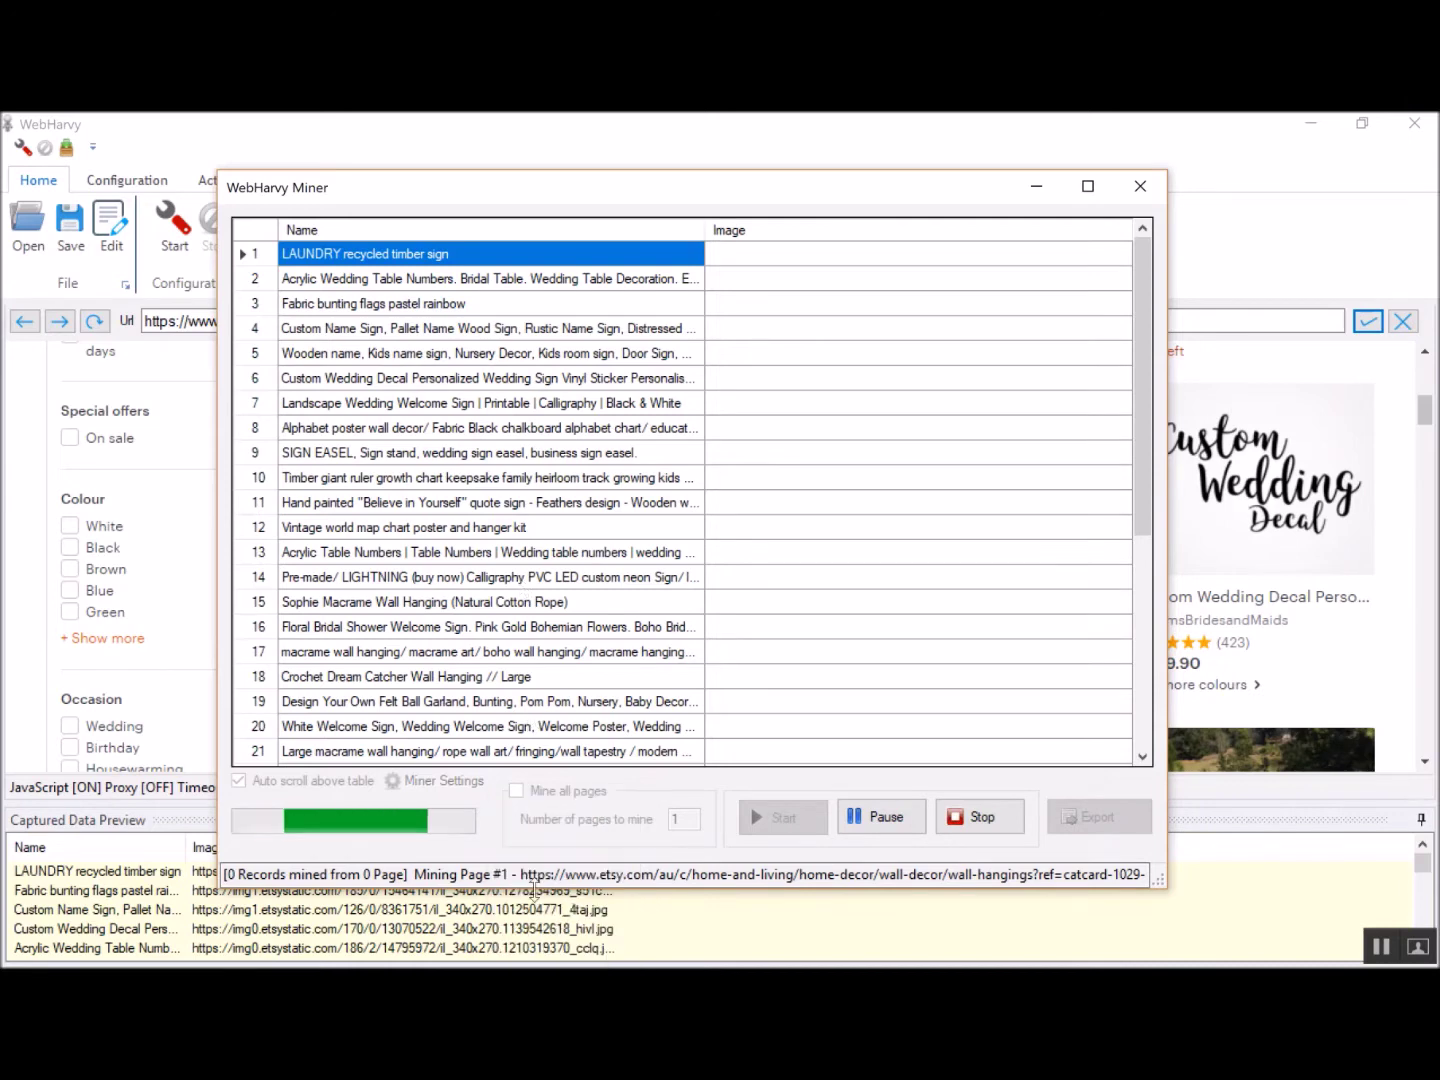
pyautogui.hotkey('alt', 'Tab')
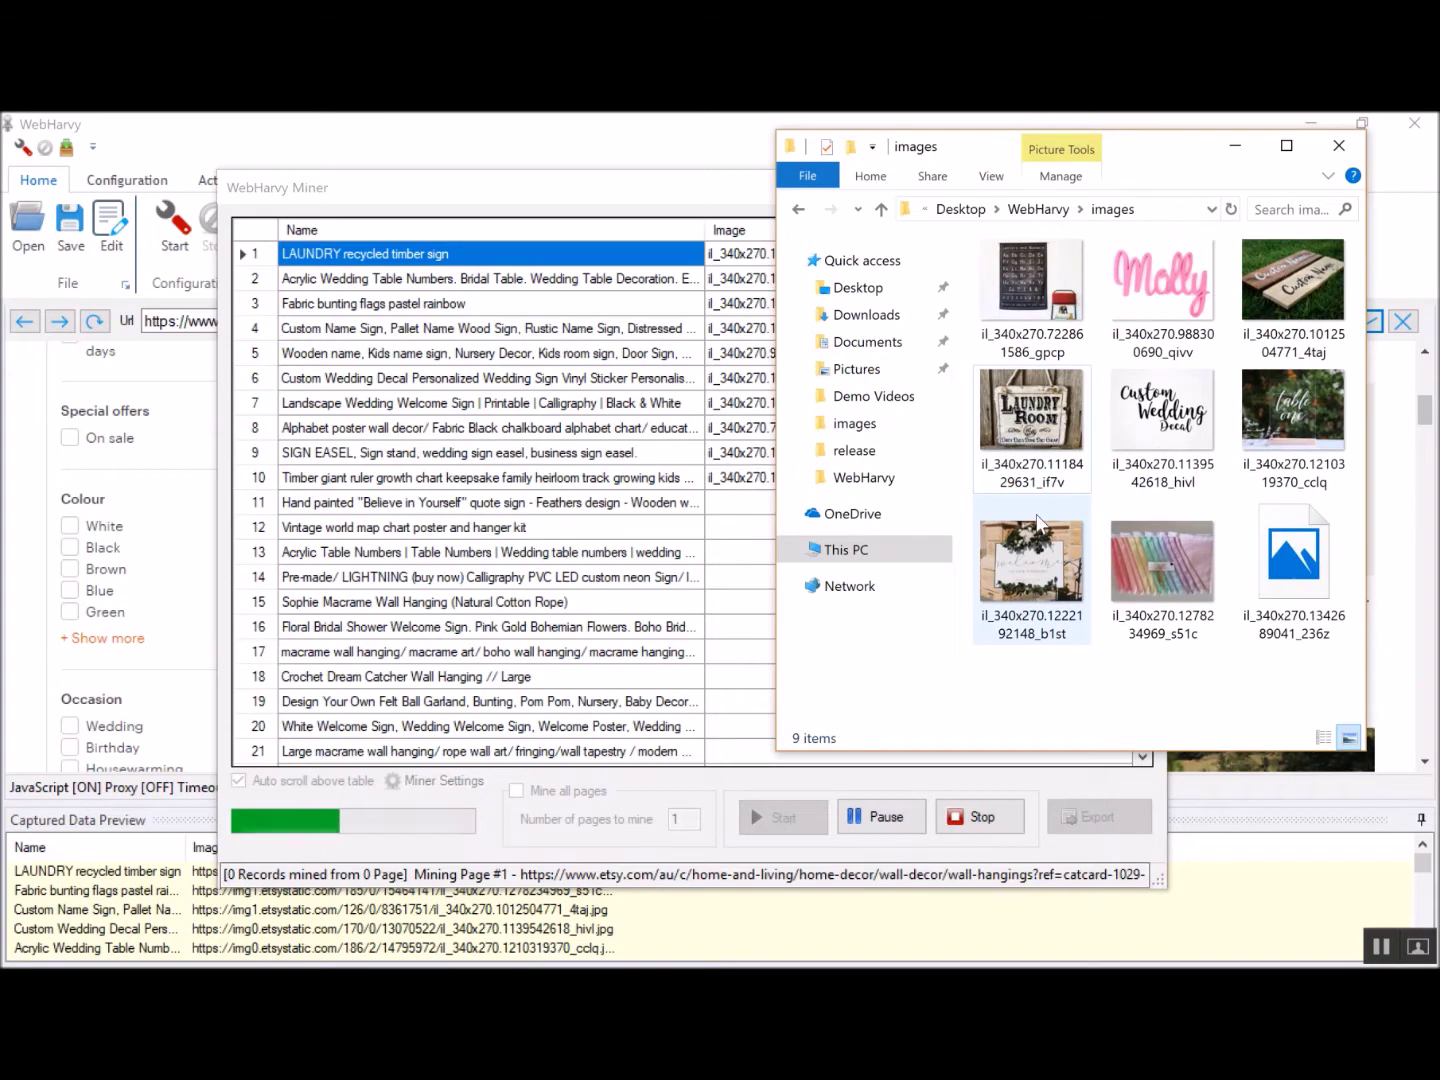
pyautogui.click(152, 158)
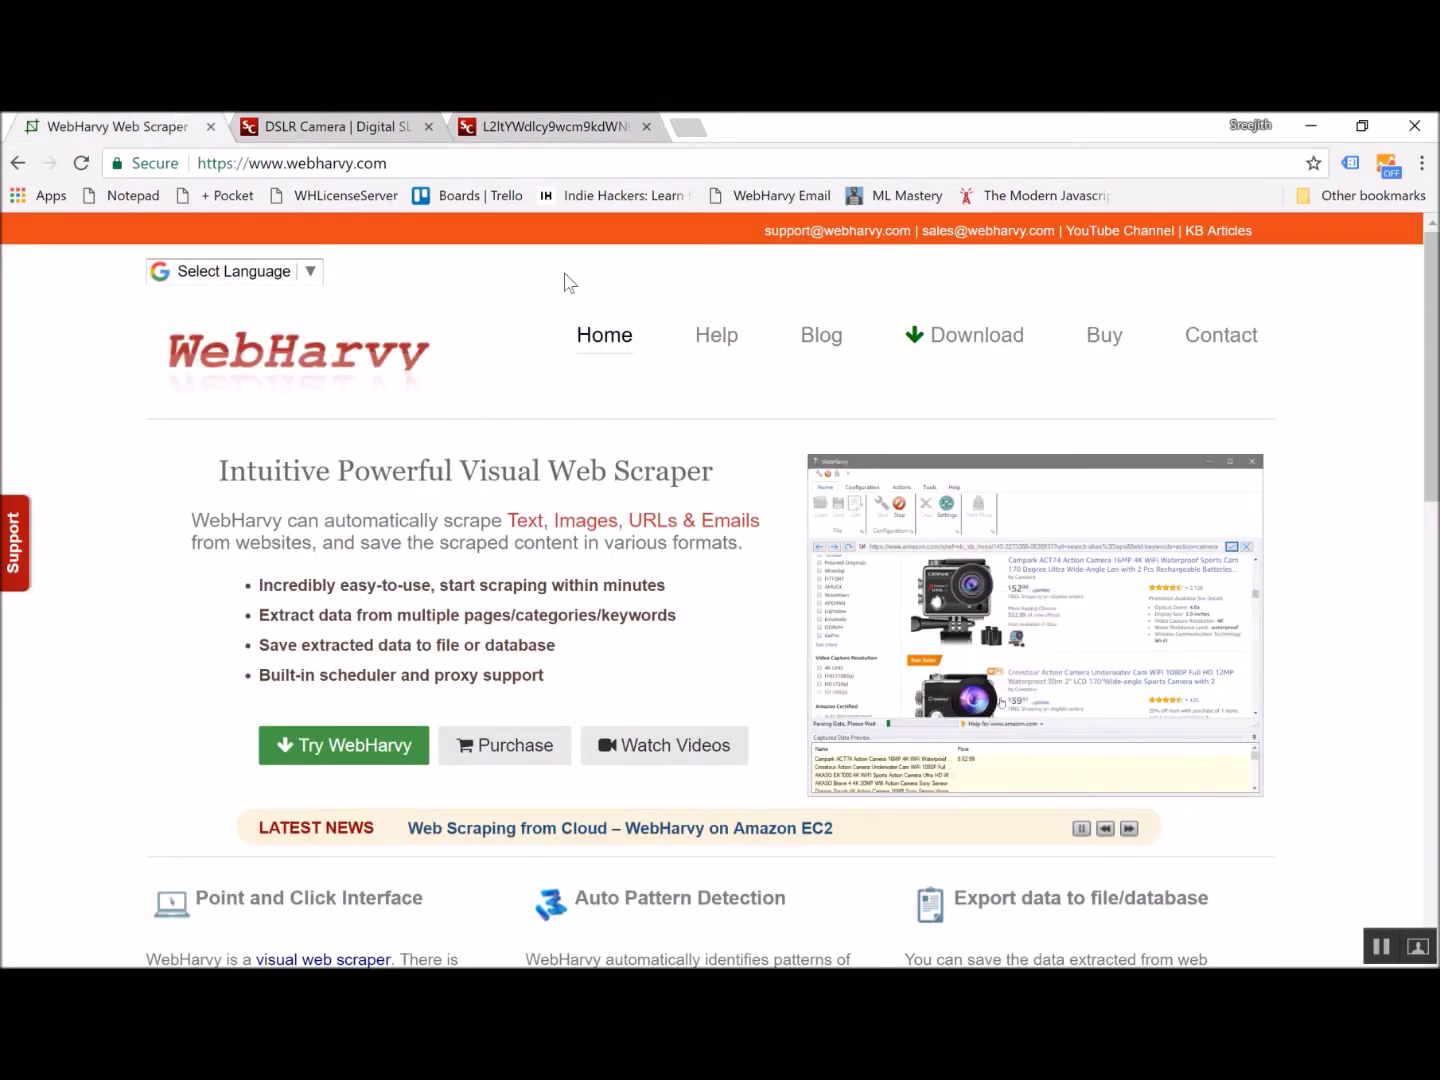
# Go from the WebHarvy help pages to the Selecting Data tour's image-scraping section
pyautogui.click(720, 349)
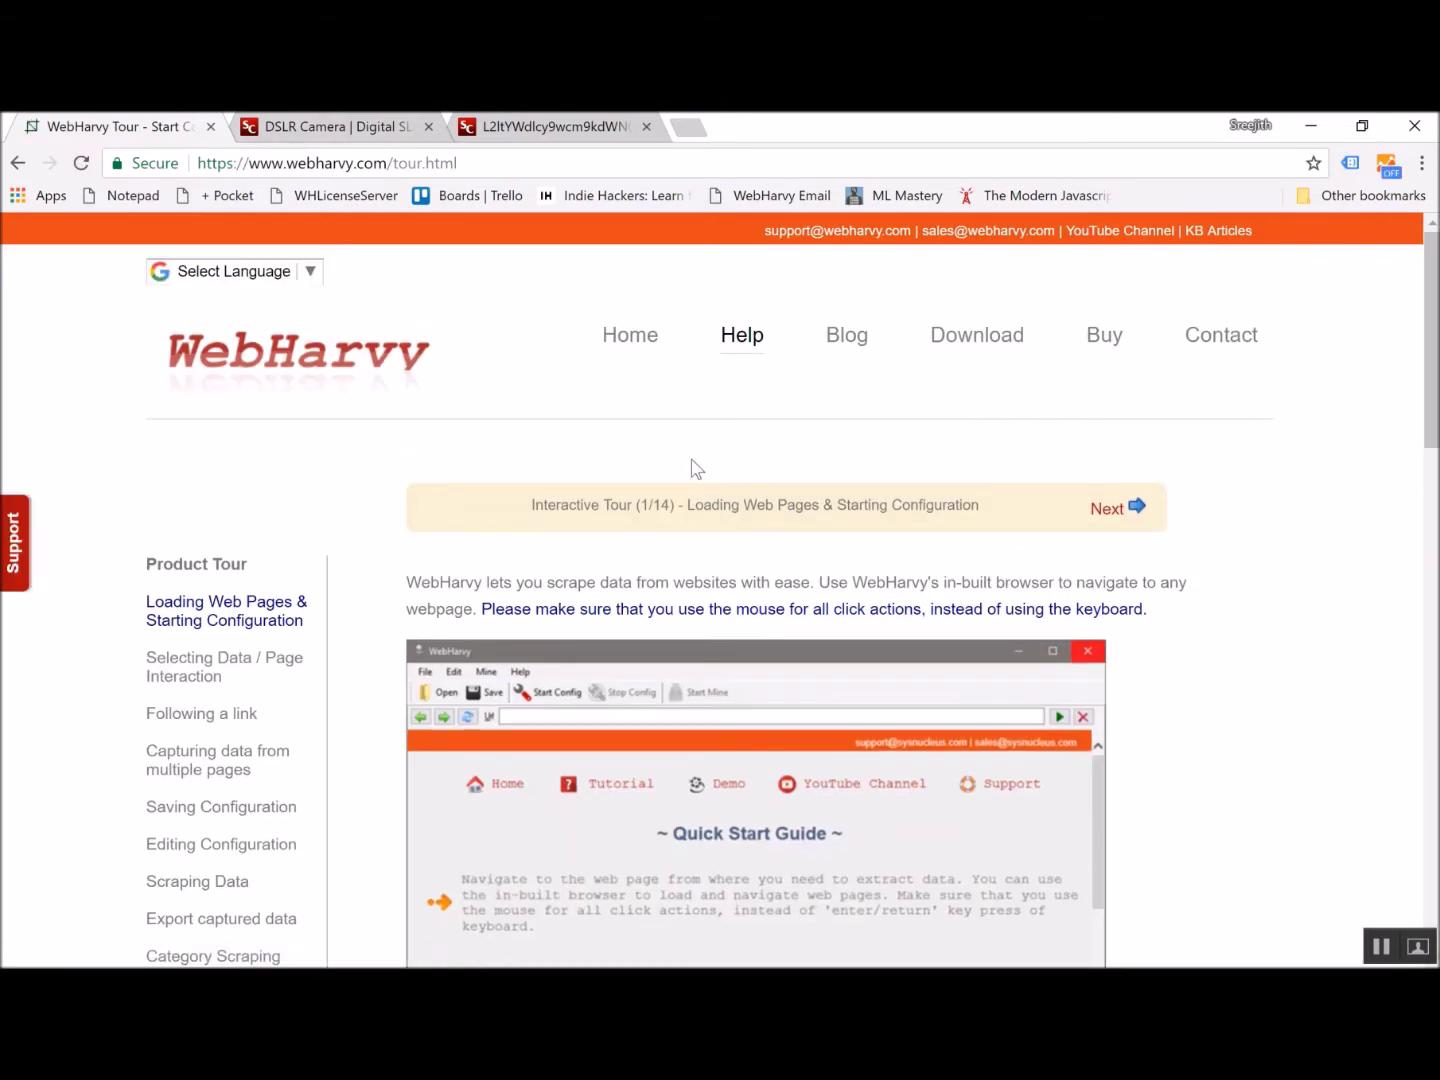
pyautogui.scroll(-1, 691, 468)
pyautogui.scroll(-1, 347, 498)
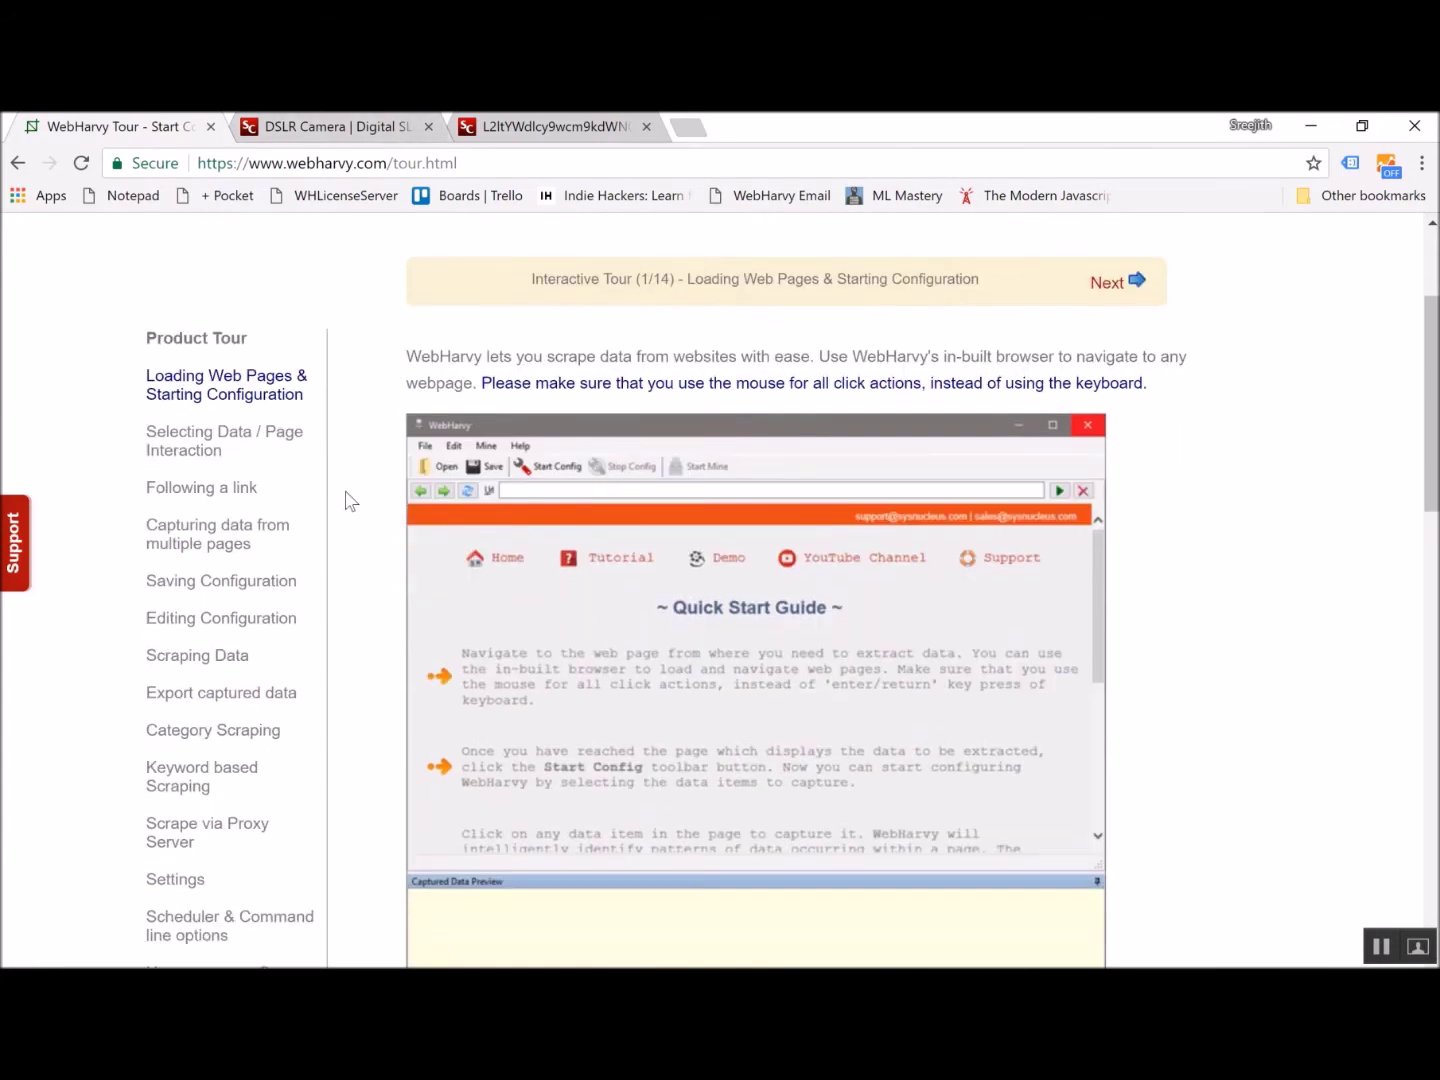
pyautogui.scroll(-1, 347, 499)
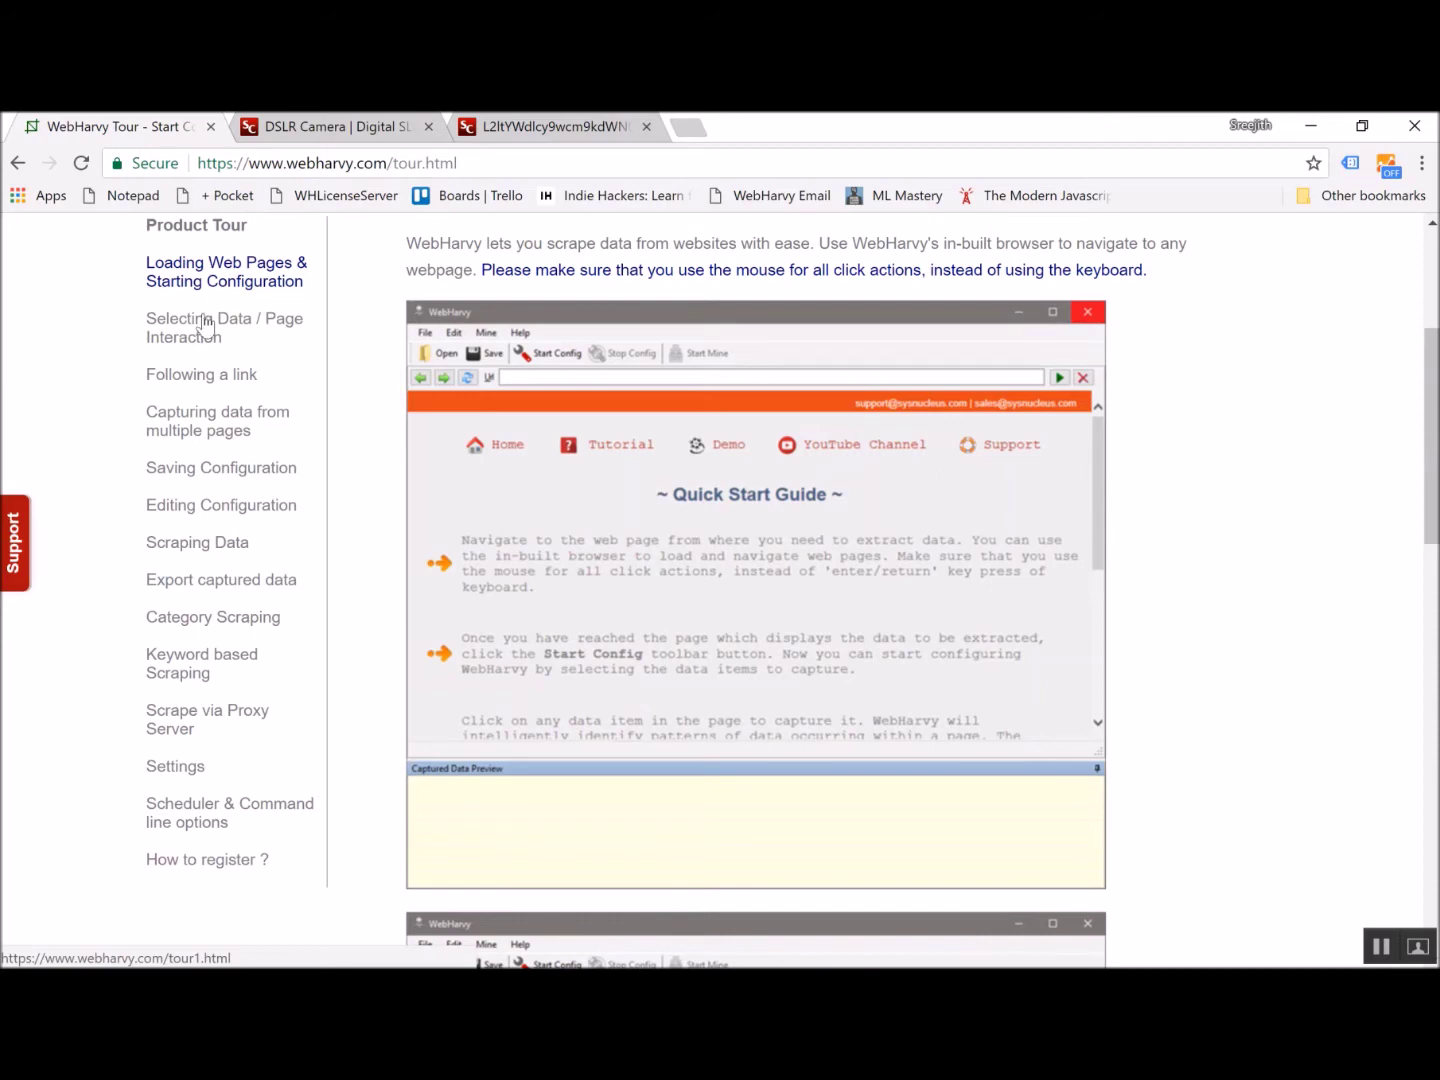
pyautogui.click(205, 327)
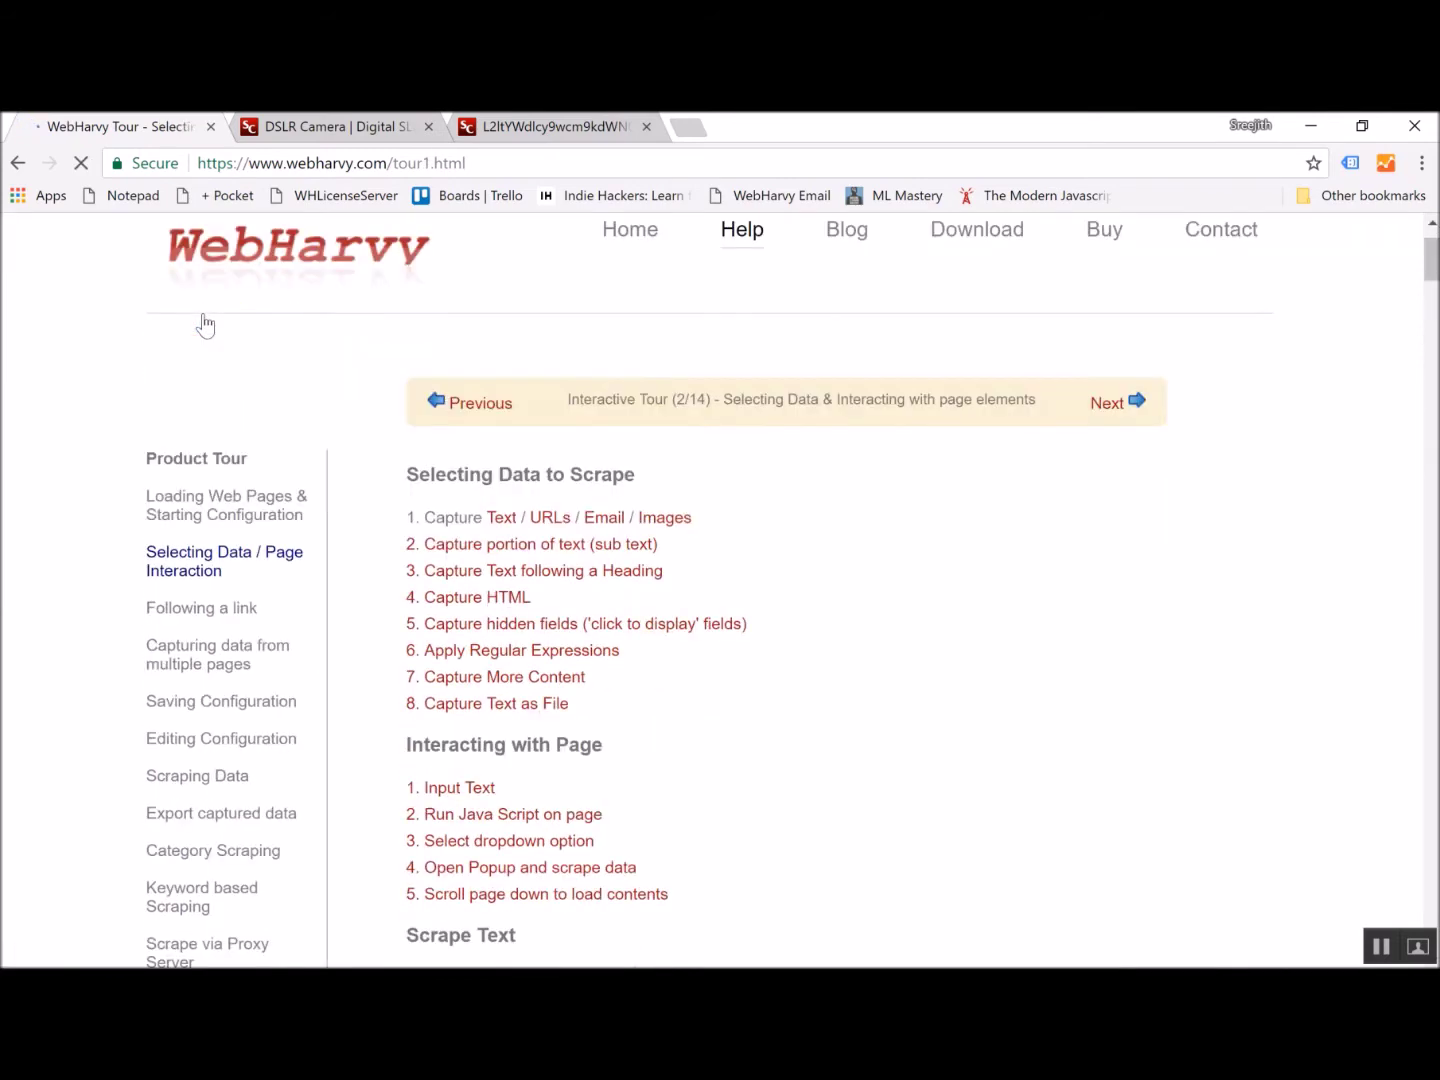
pyautogui.scroll(-1, 205, 327)
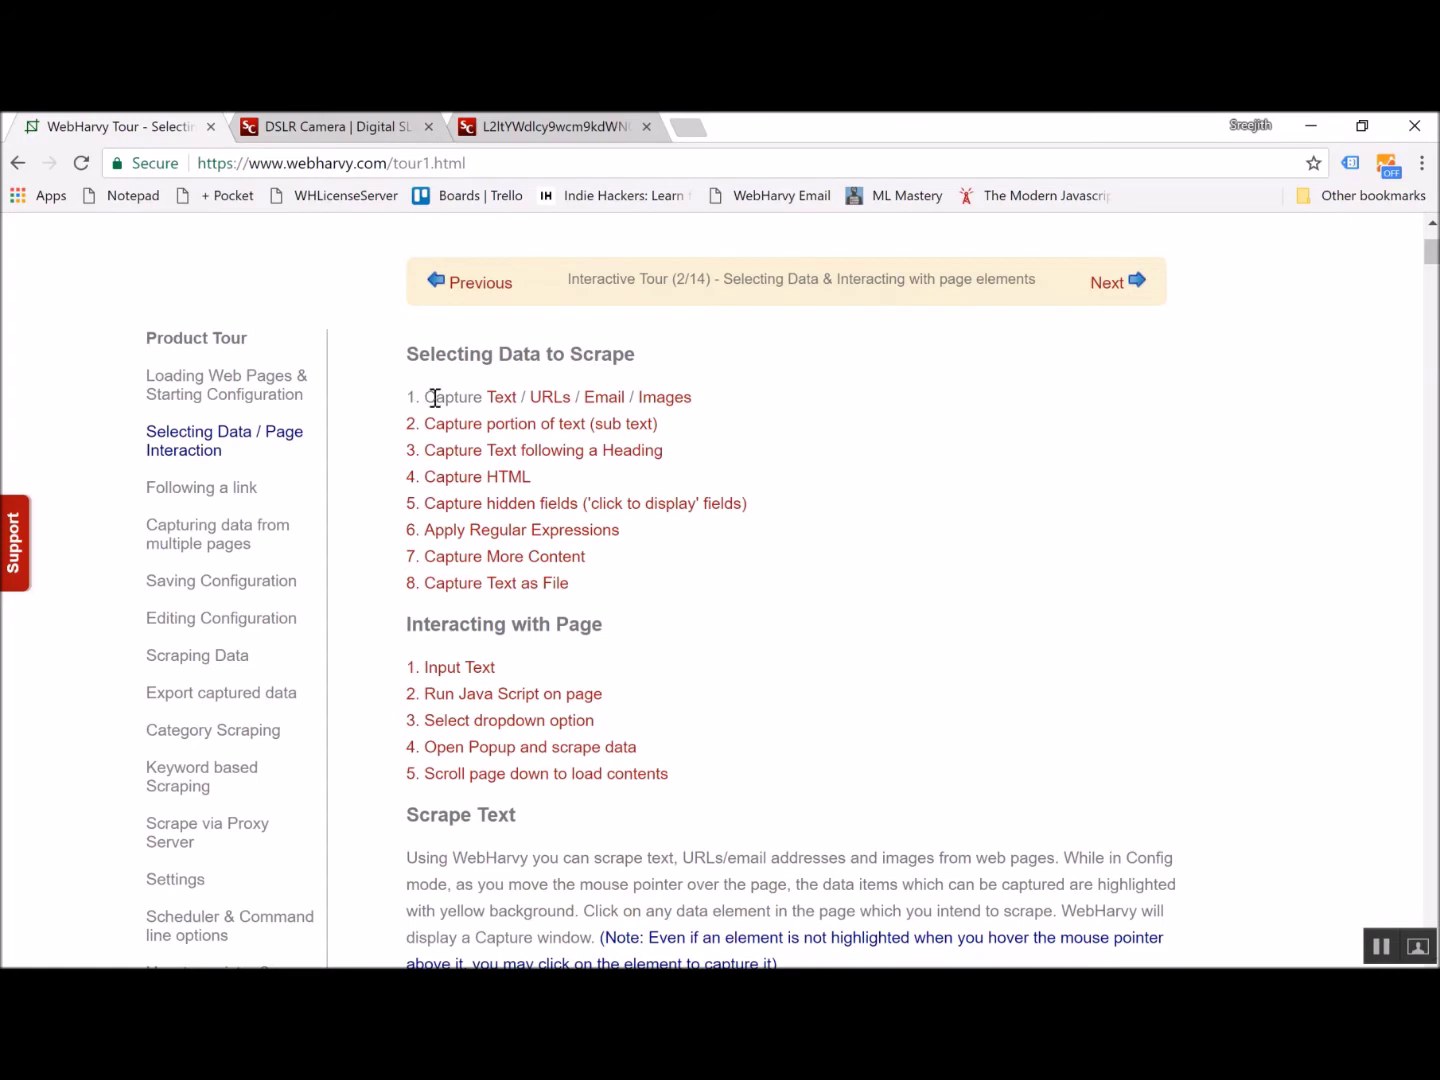
pyautogui.click(672, 401)
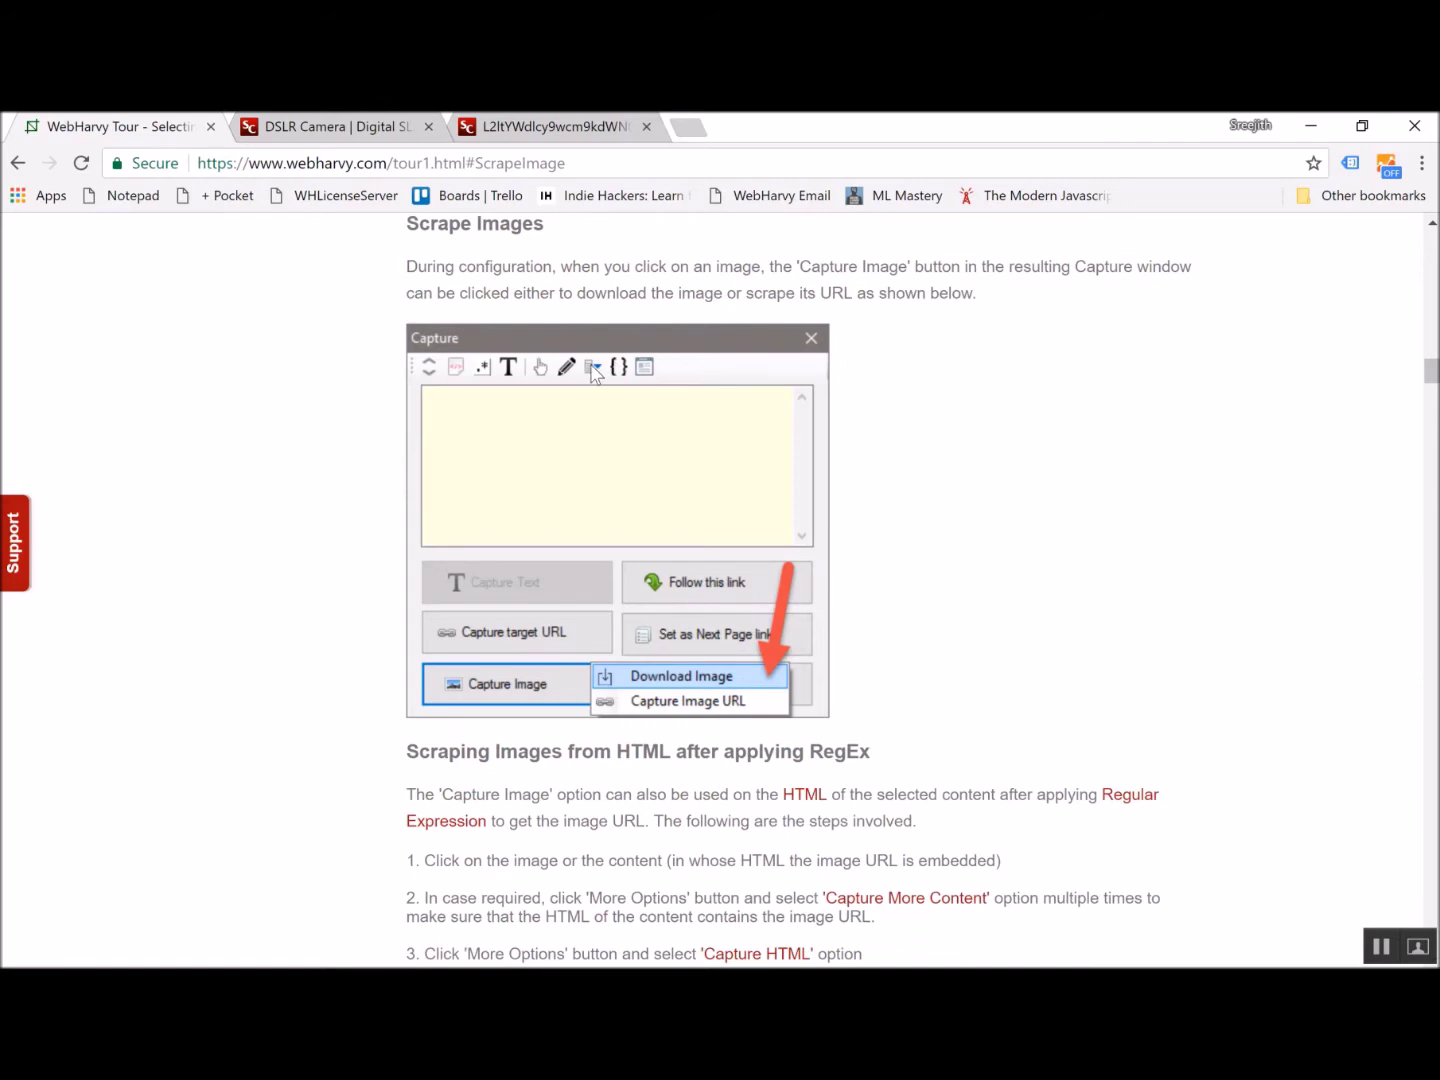
pyautogui.scroll(-3, 593, 374)
pyautogui.scroll(2, 596, 374)
pyautogui.scroll(1, 593, 369)
pyautogui.scroll(-2, 742, 711)
pyautogui.scroll(-1, 742, 711)
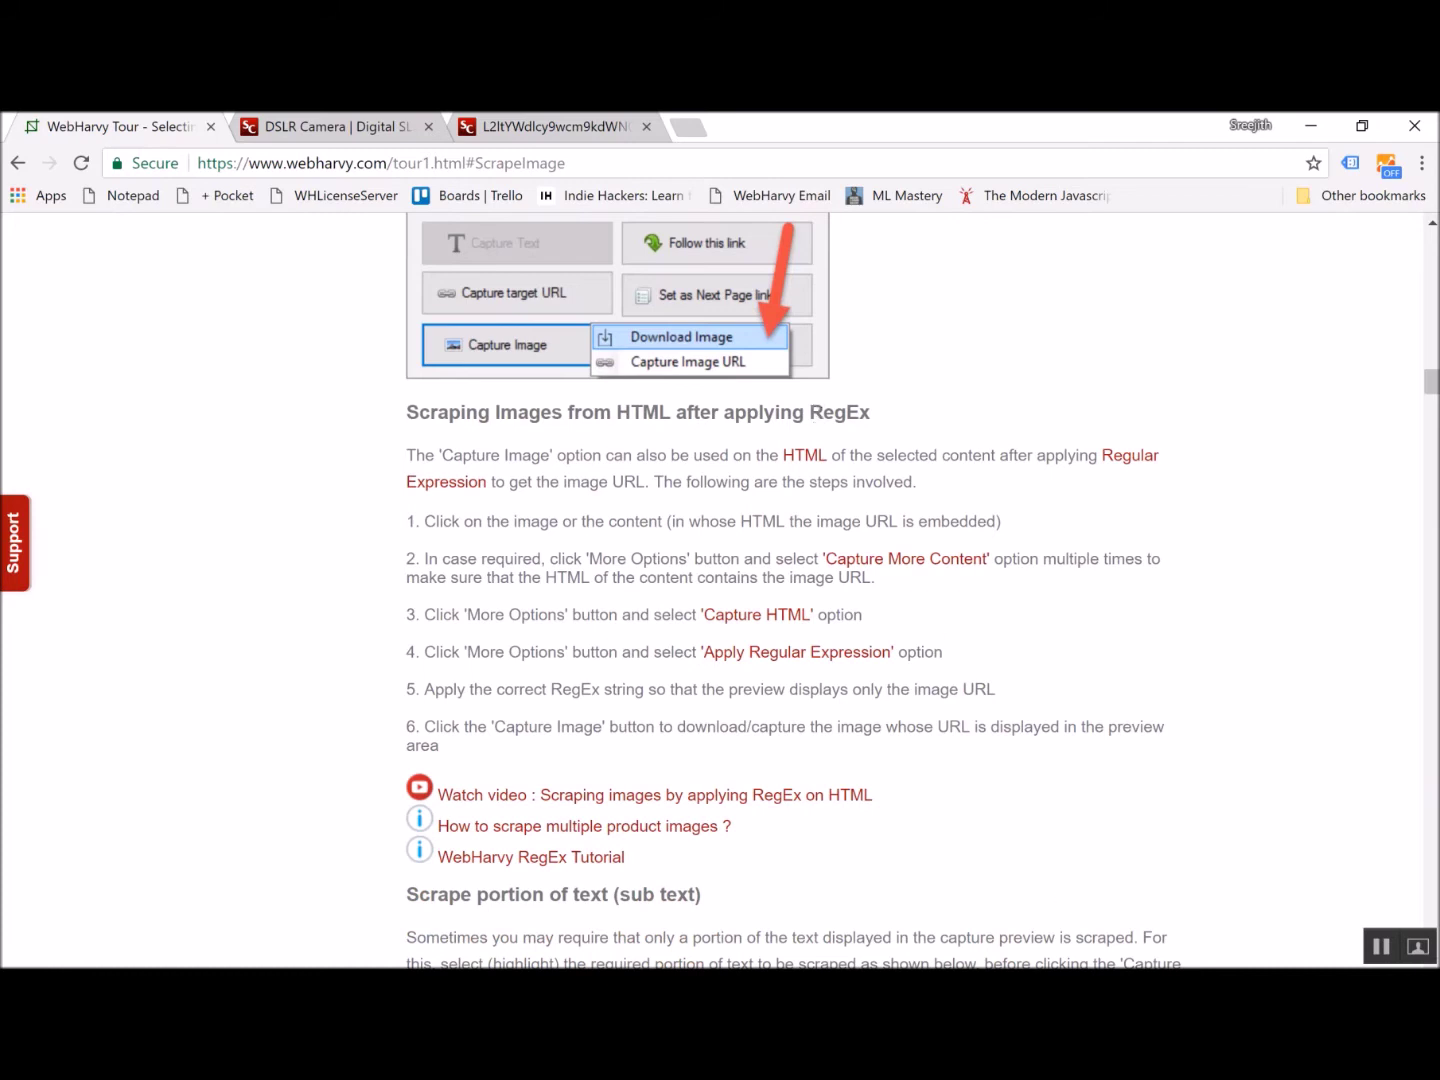
# In WebHarvy, open the Capture window for the main Samy's D5 camera image
pyautogui.click(900, 909)
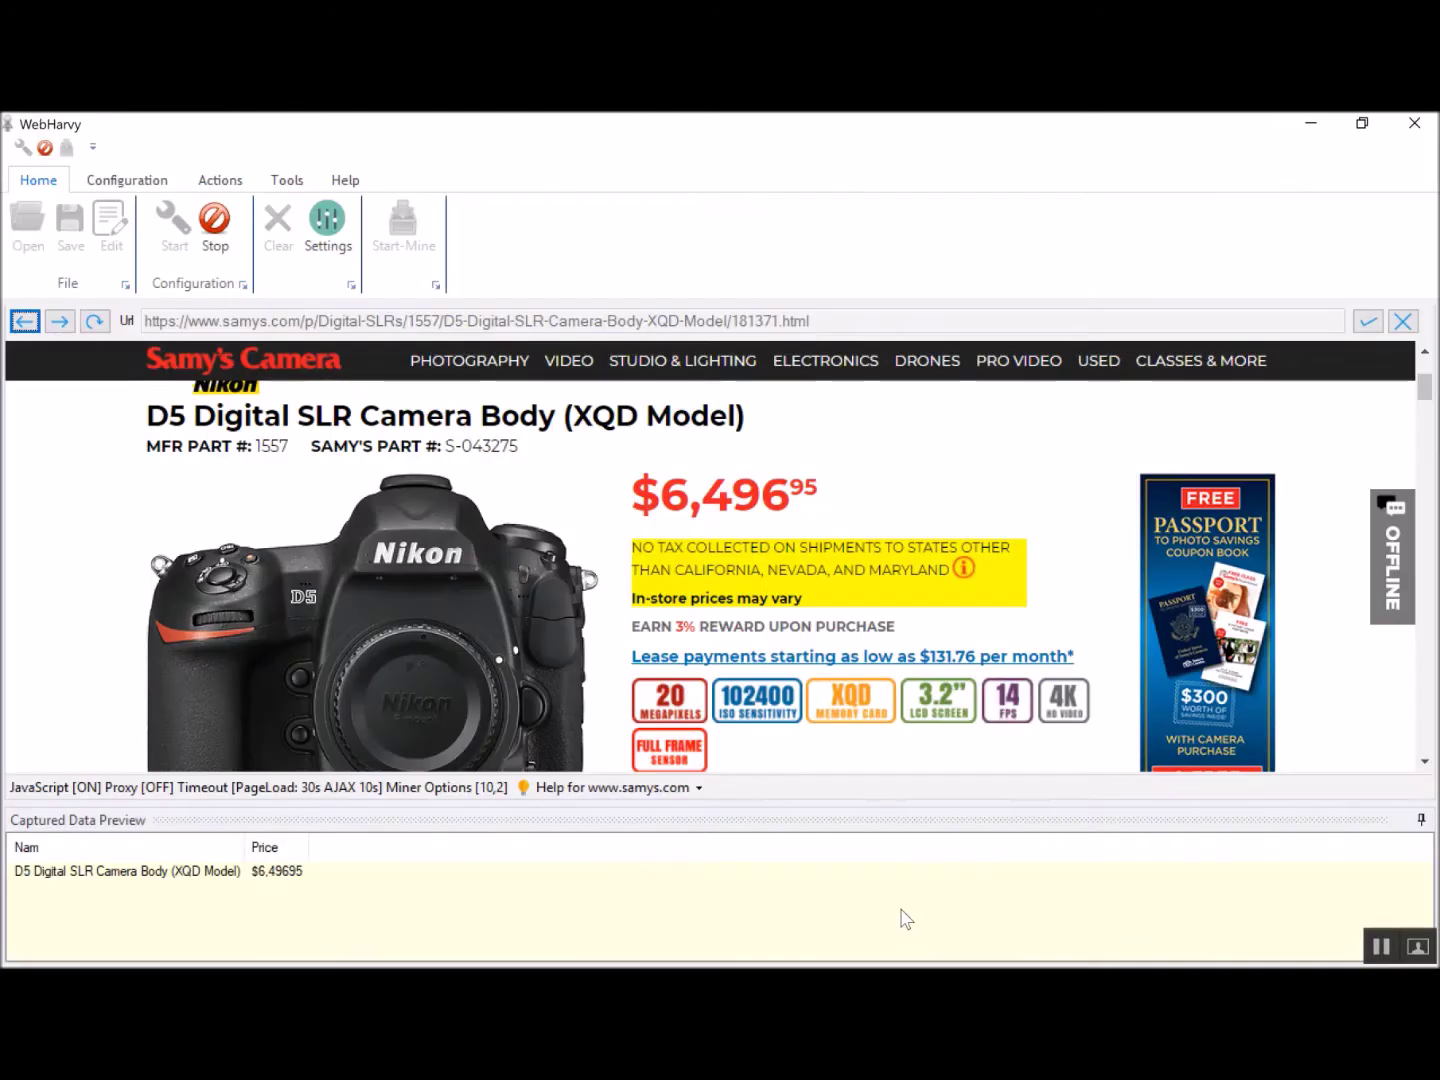
pyautogui.scroll(-1, 970, 540)
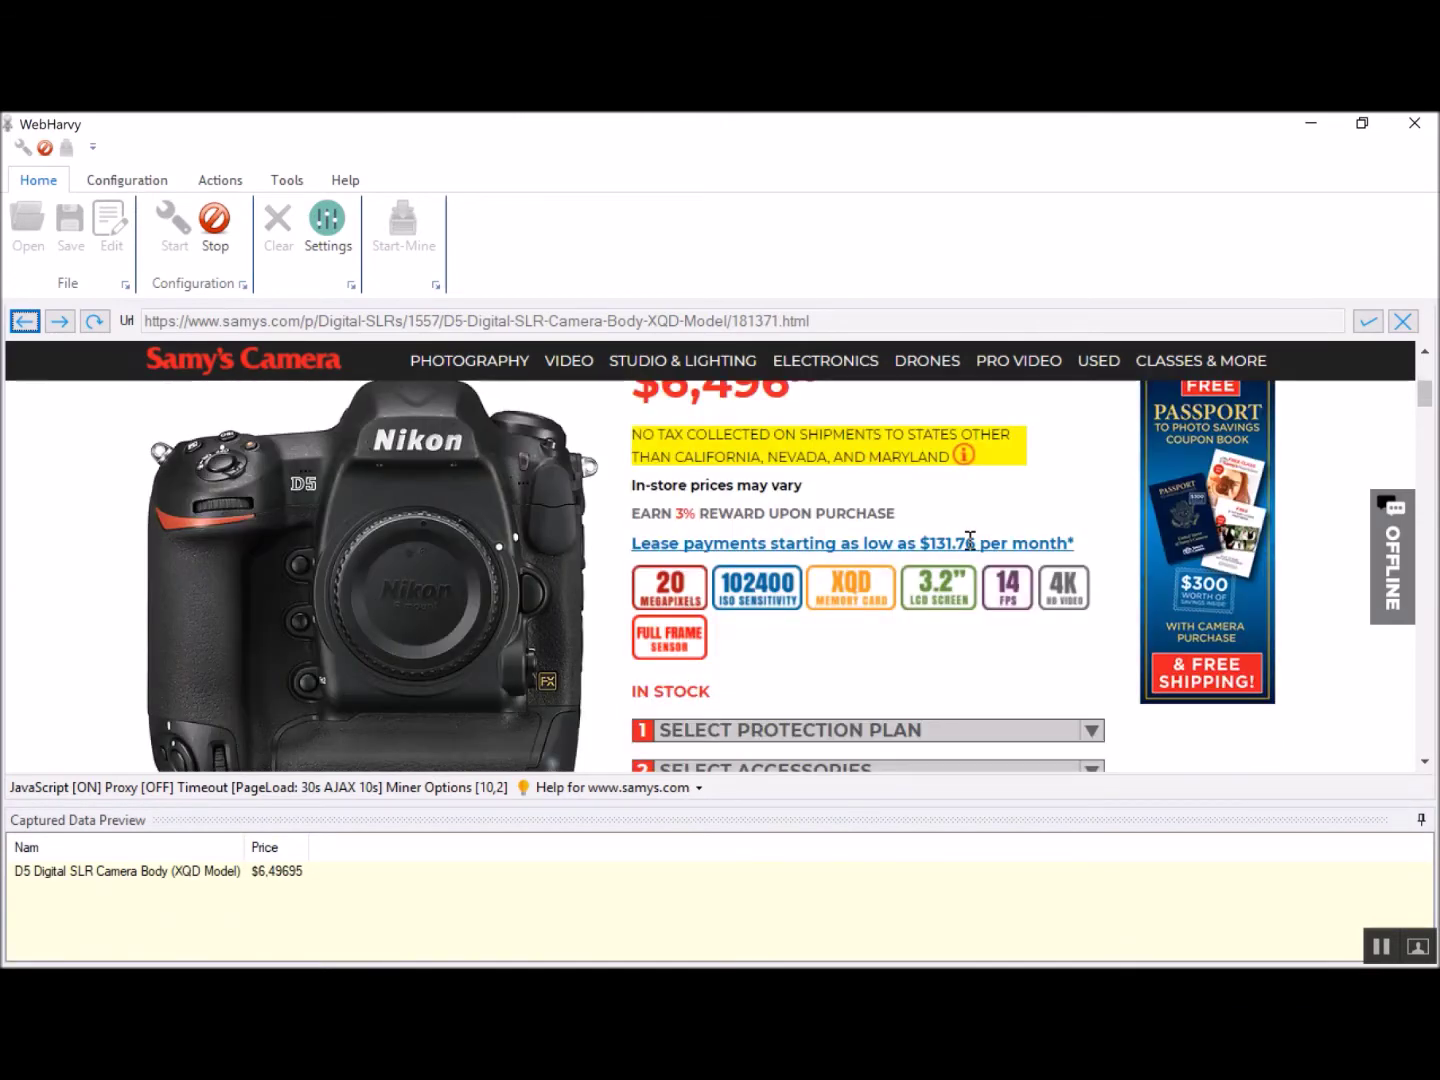
pyautogui.scroll(-1, 972, 545)
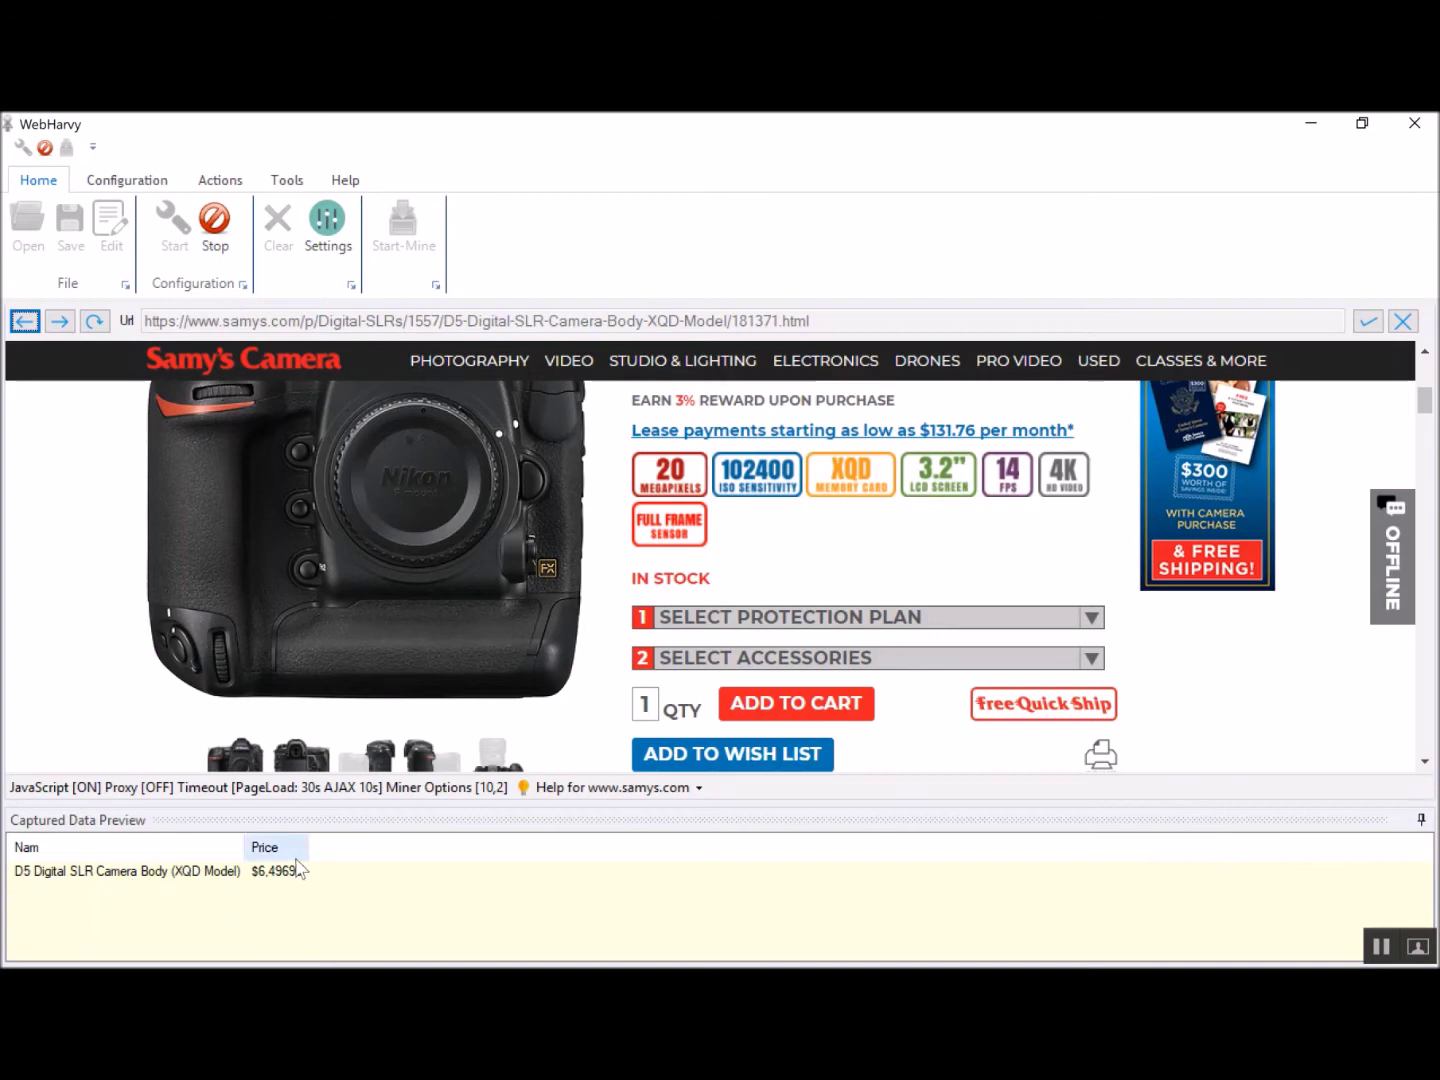
pyautogui.scroll(2, 450, 506)
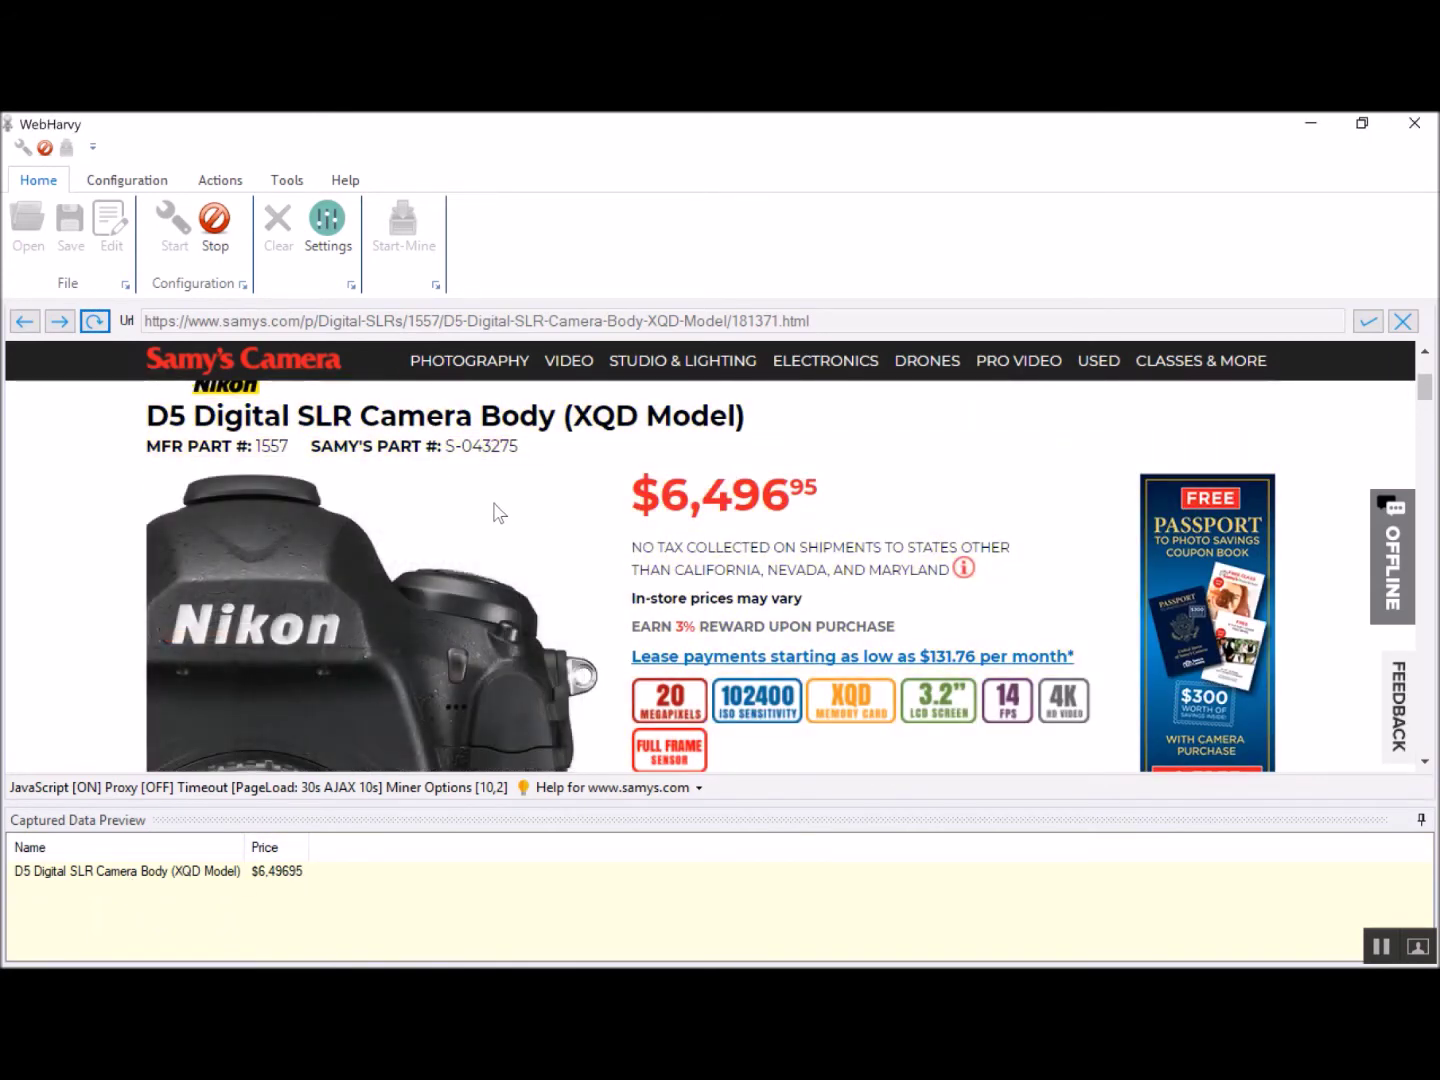
pyautogui.click(496, 508)
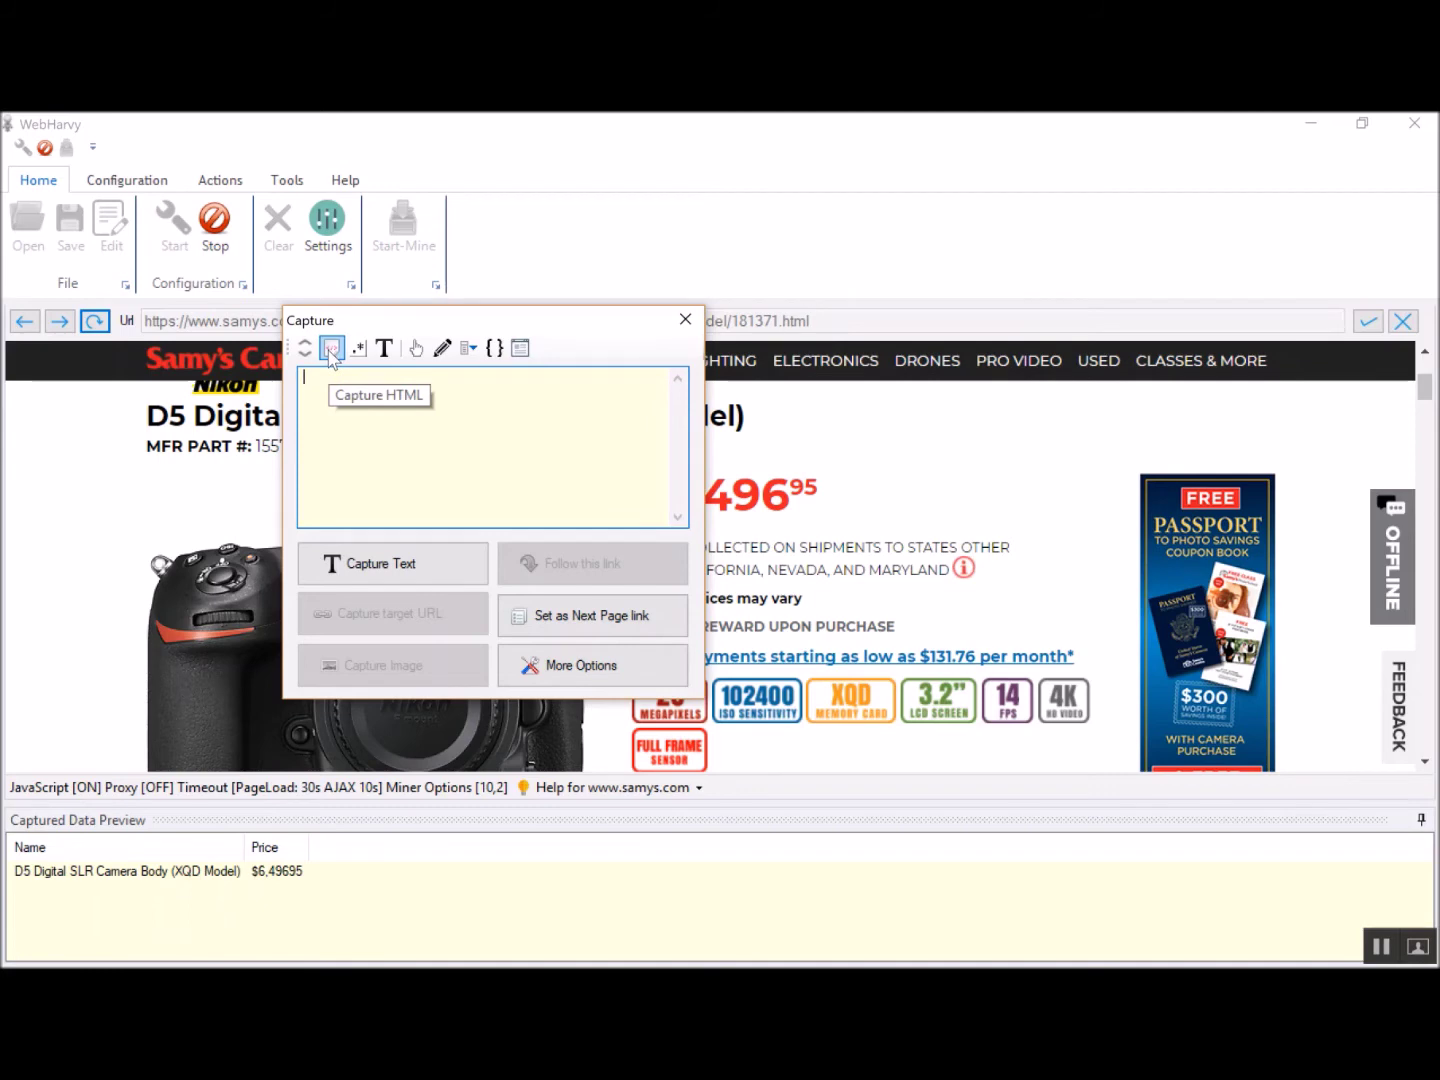
pyautogui.click(331, 352)
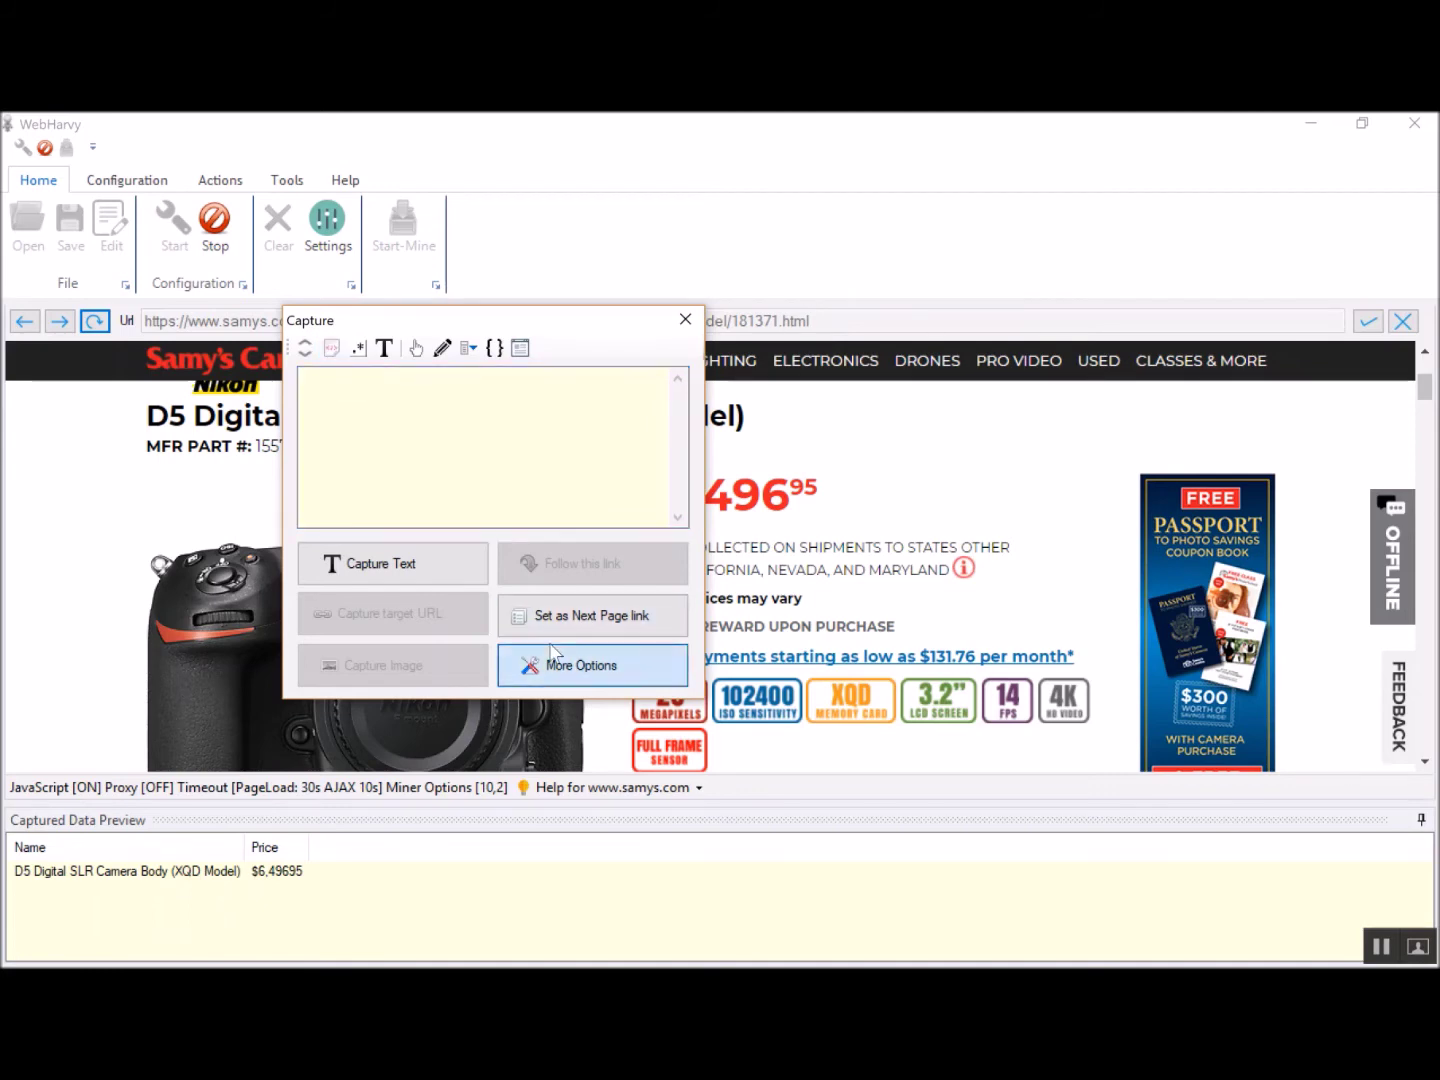
# Capture the camera image's HTML and inspect the jpg image path inside it
pyautogui.click(552, 650)
pyautogui.click(617, 665)
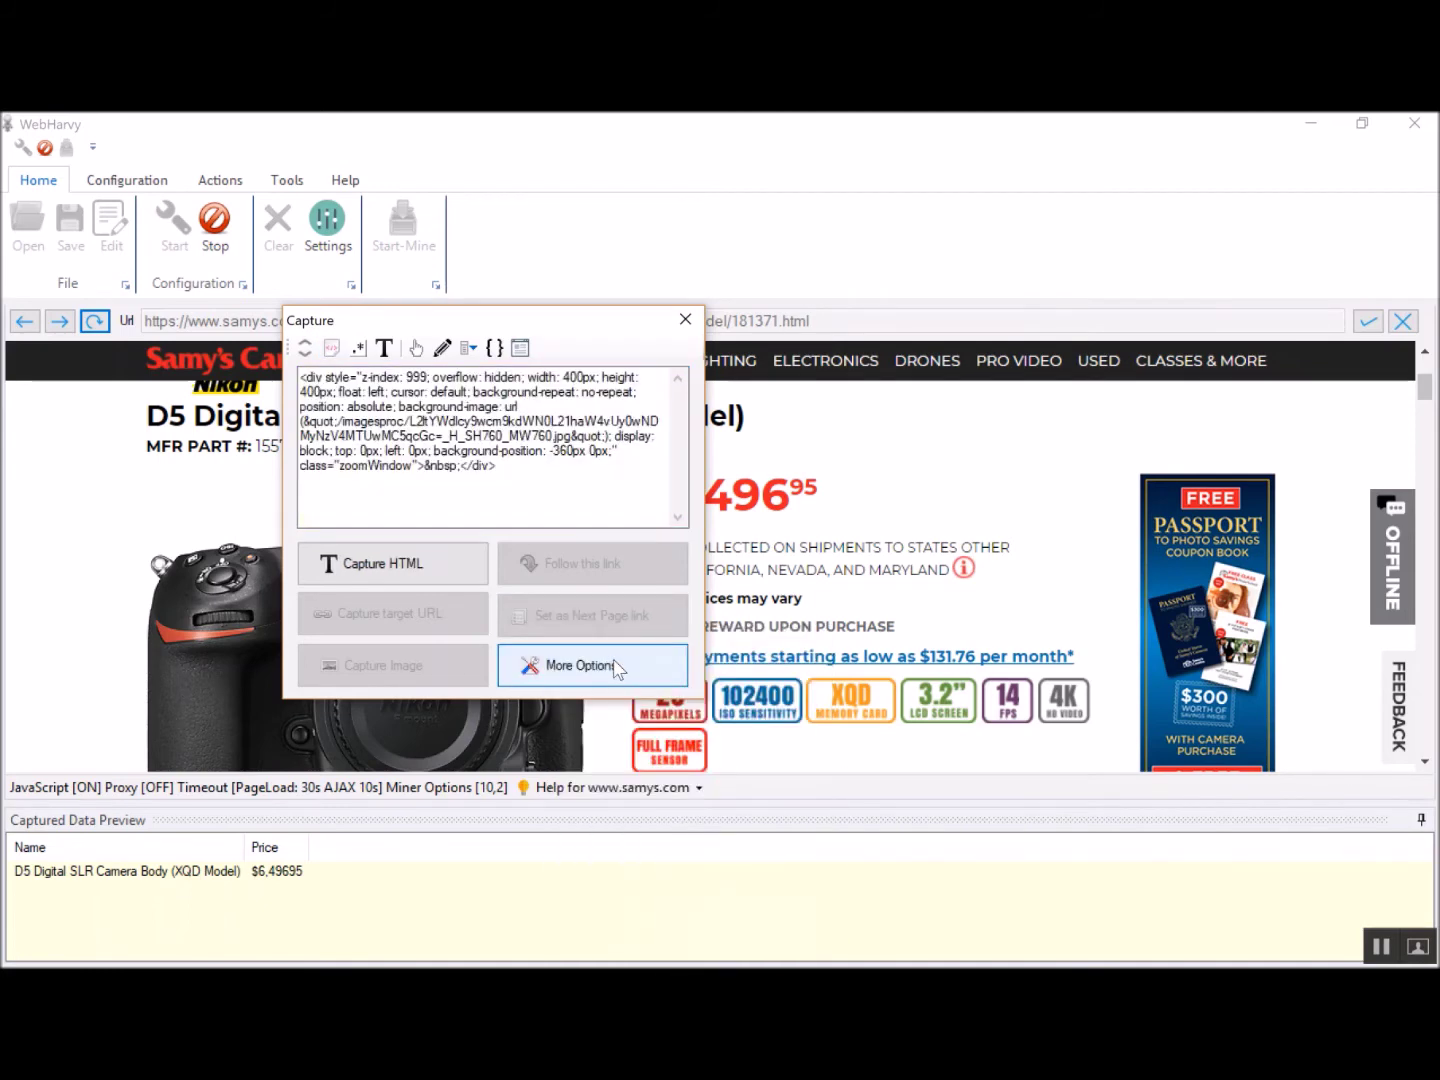
pyautogui.click(345, 429)
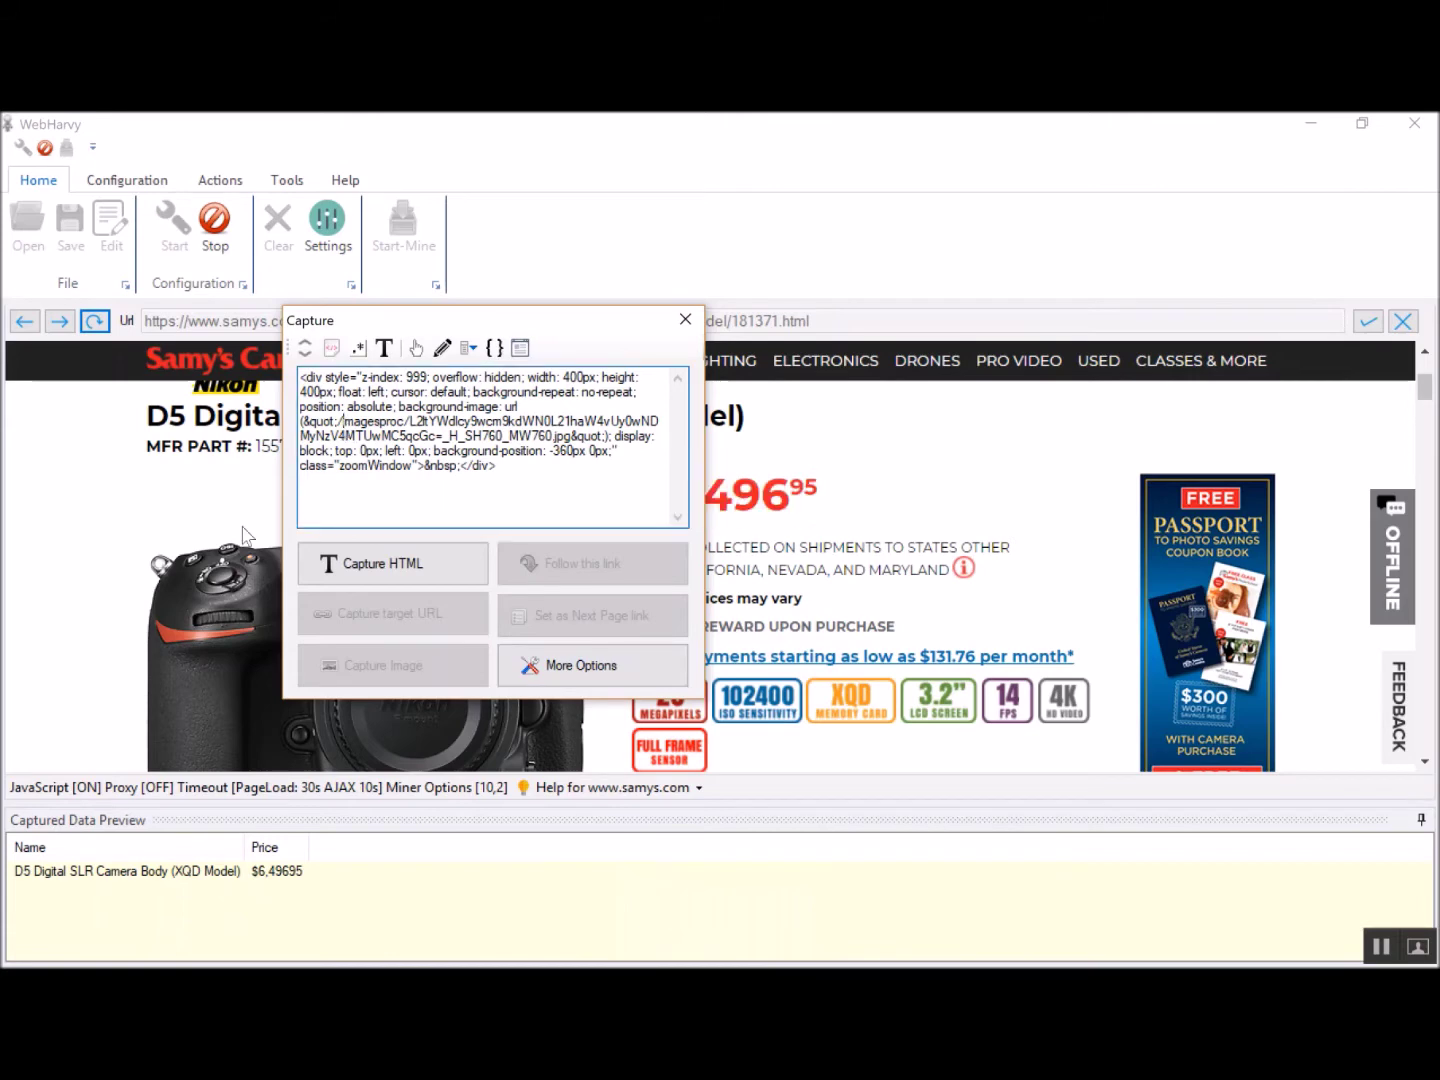
pyautogui.hotkey('shift', 'Down')
pyautogui.hotkey('shift', 'Right')
pyautogui.hotkey('shift', 'Right')
pyautogui.hotkey('shift', 'Right')
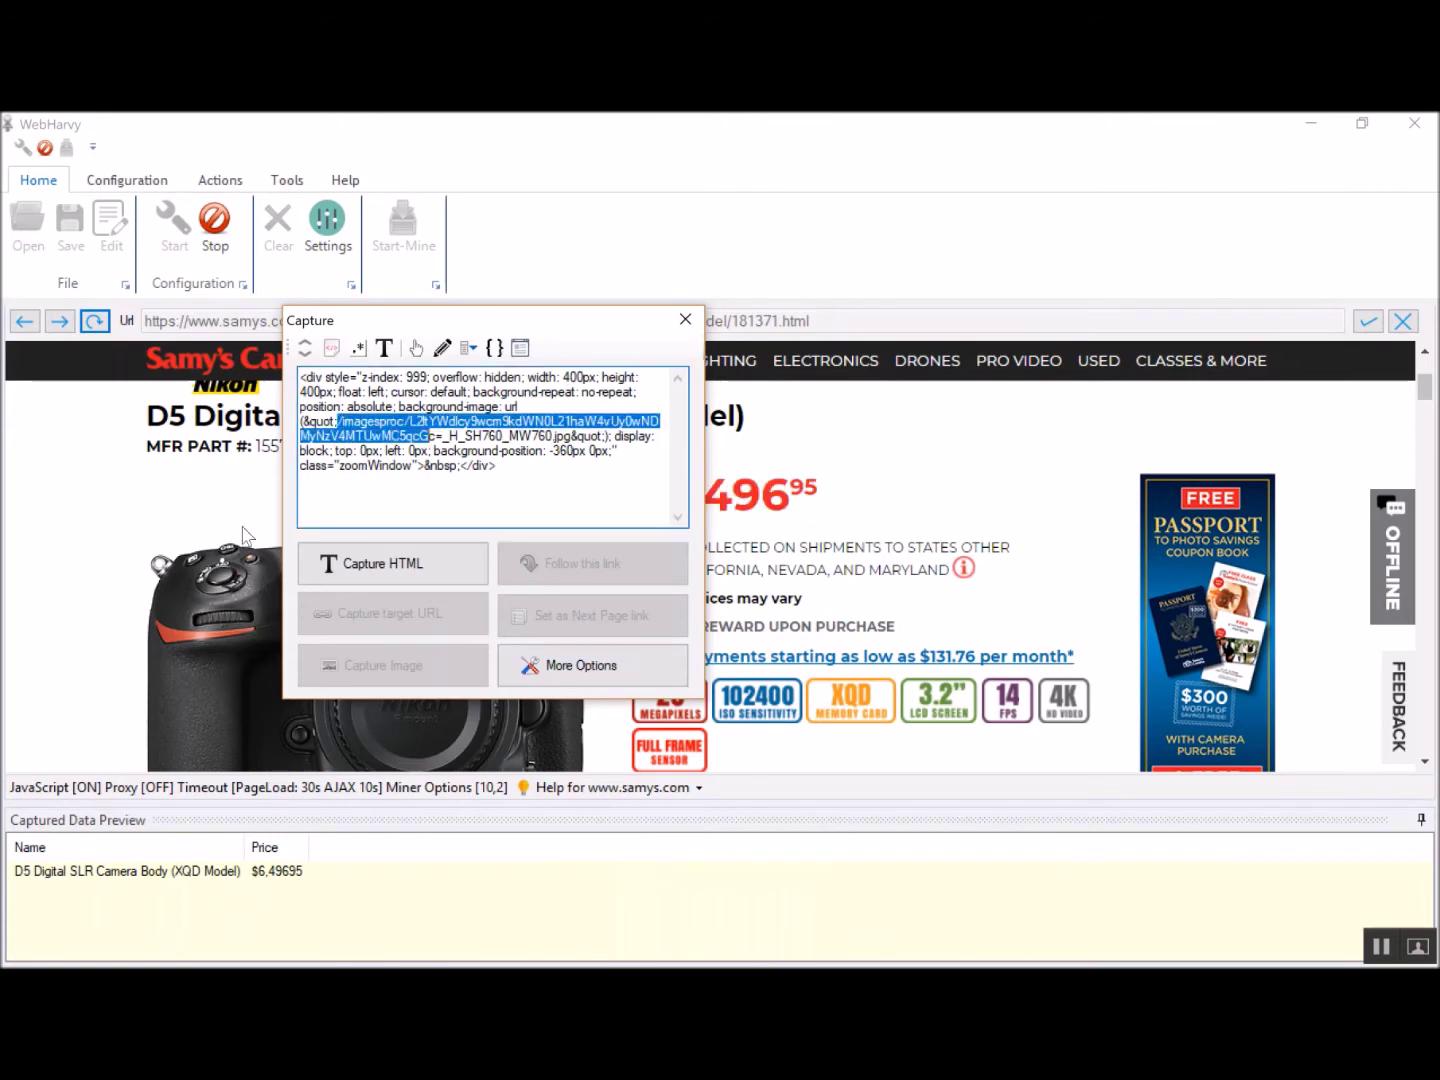
pyautogui.hotkey('shift', 'Right')
pyautogui.hotkey('shift', 'Right')
pyautogui.hotkey('shift', 'Right')
pyautogui.hotkey('shift', 'Right')
pyautogui.hotkey('shift', 'Right')
pyautogui.hotkey('shift', 'Right')
pyautogui.hotkey('shift', 'Right')
pyautogui.hotkey('shift', 'Right')
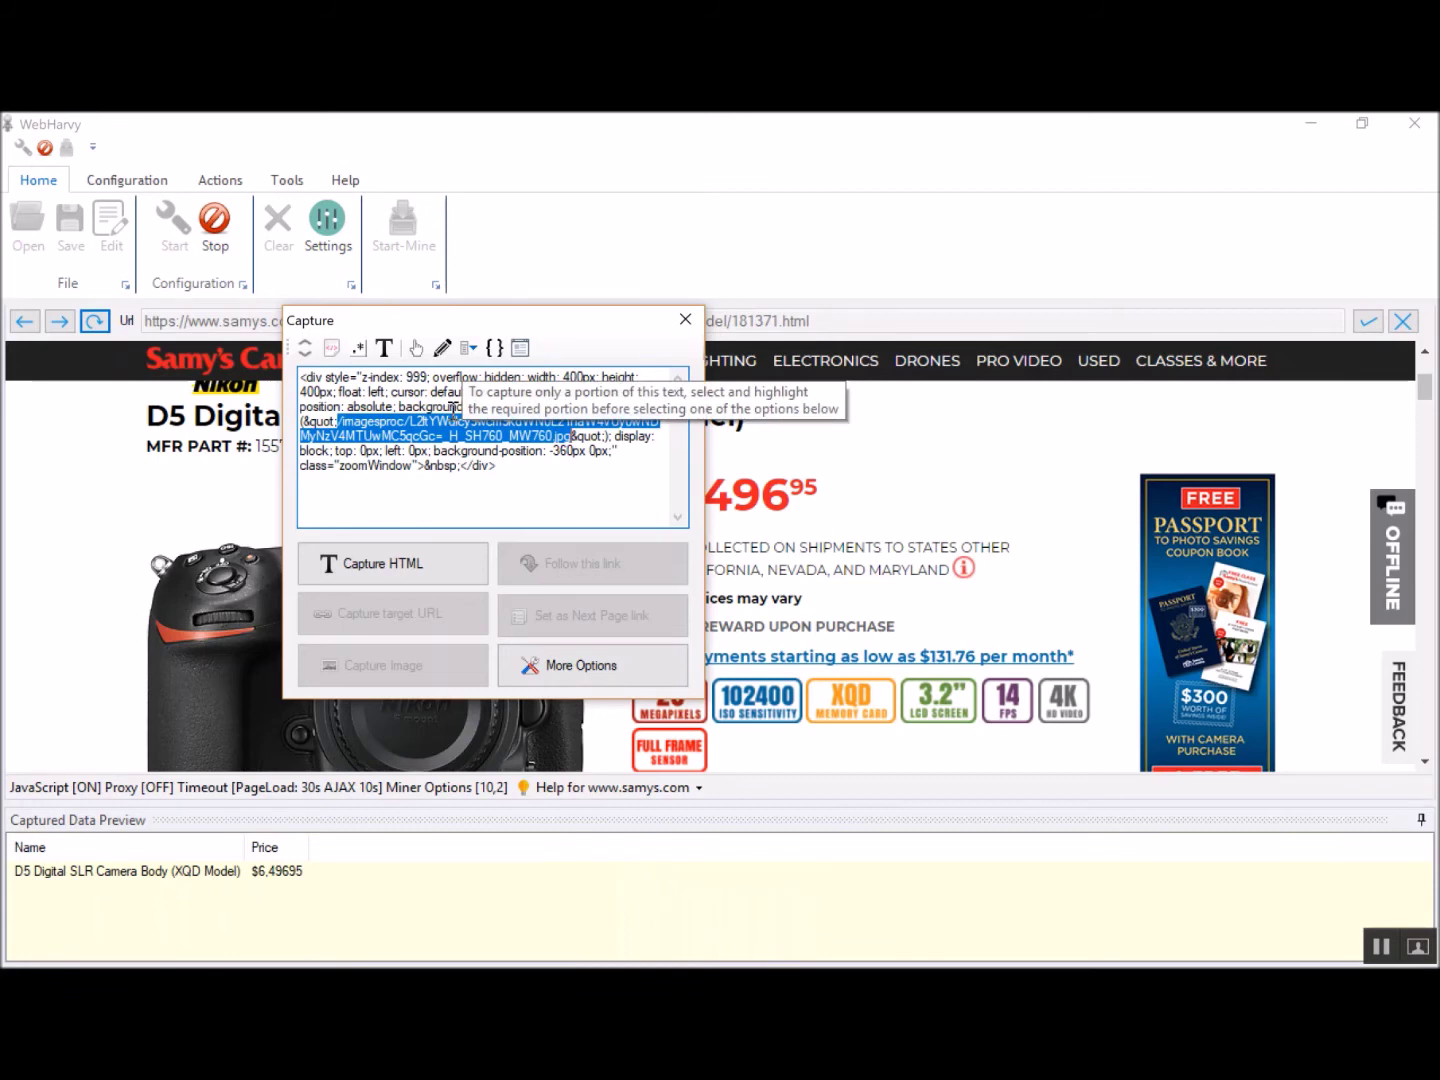
pyautogui.click(454, 407)
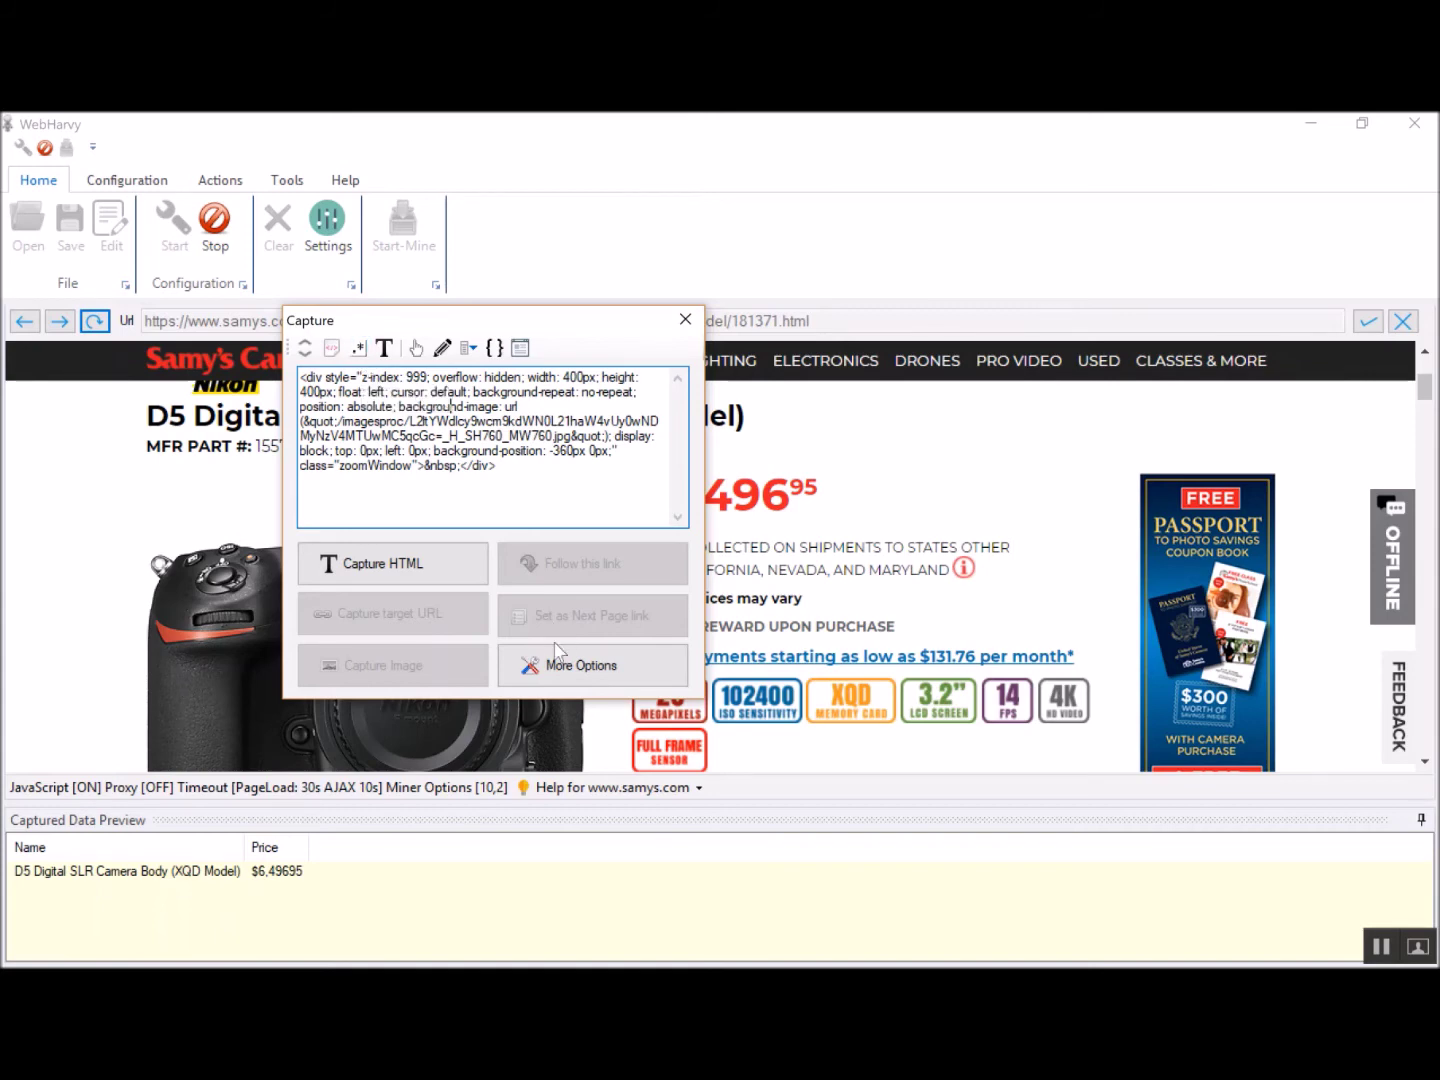
# Apply the regex url[^/]*([^\&]* so only the _MW760.jpg path remains
pyautogui.click(558, 661)
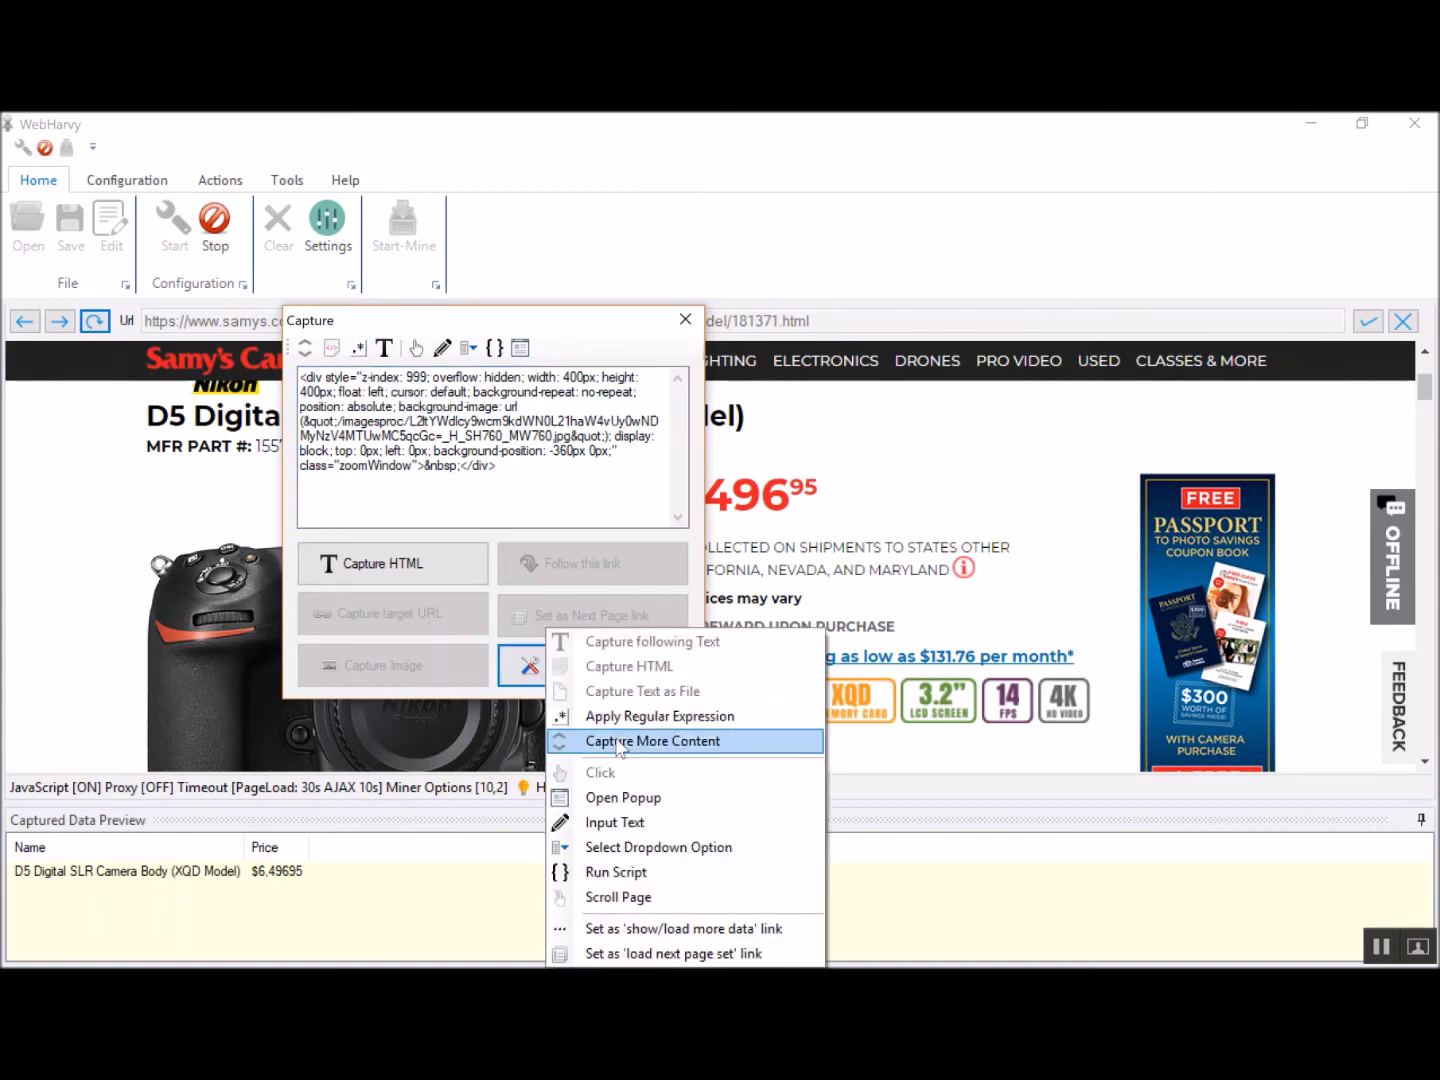
pyautogui.click(700, 720)
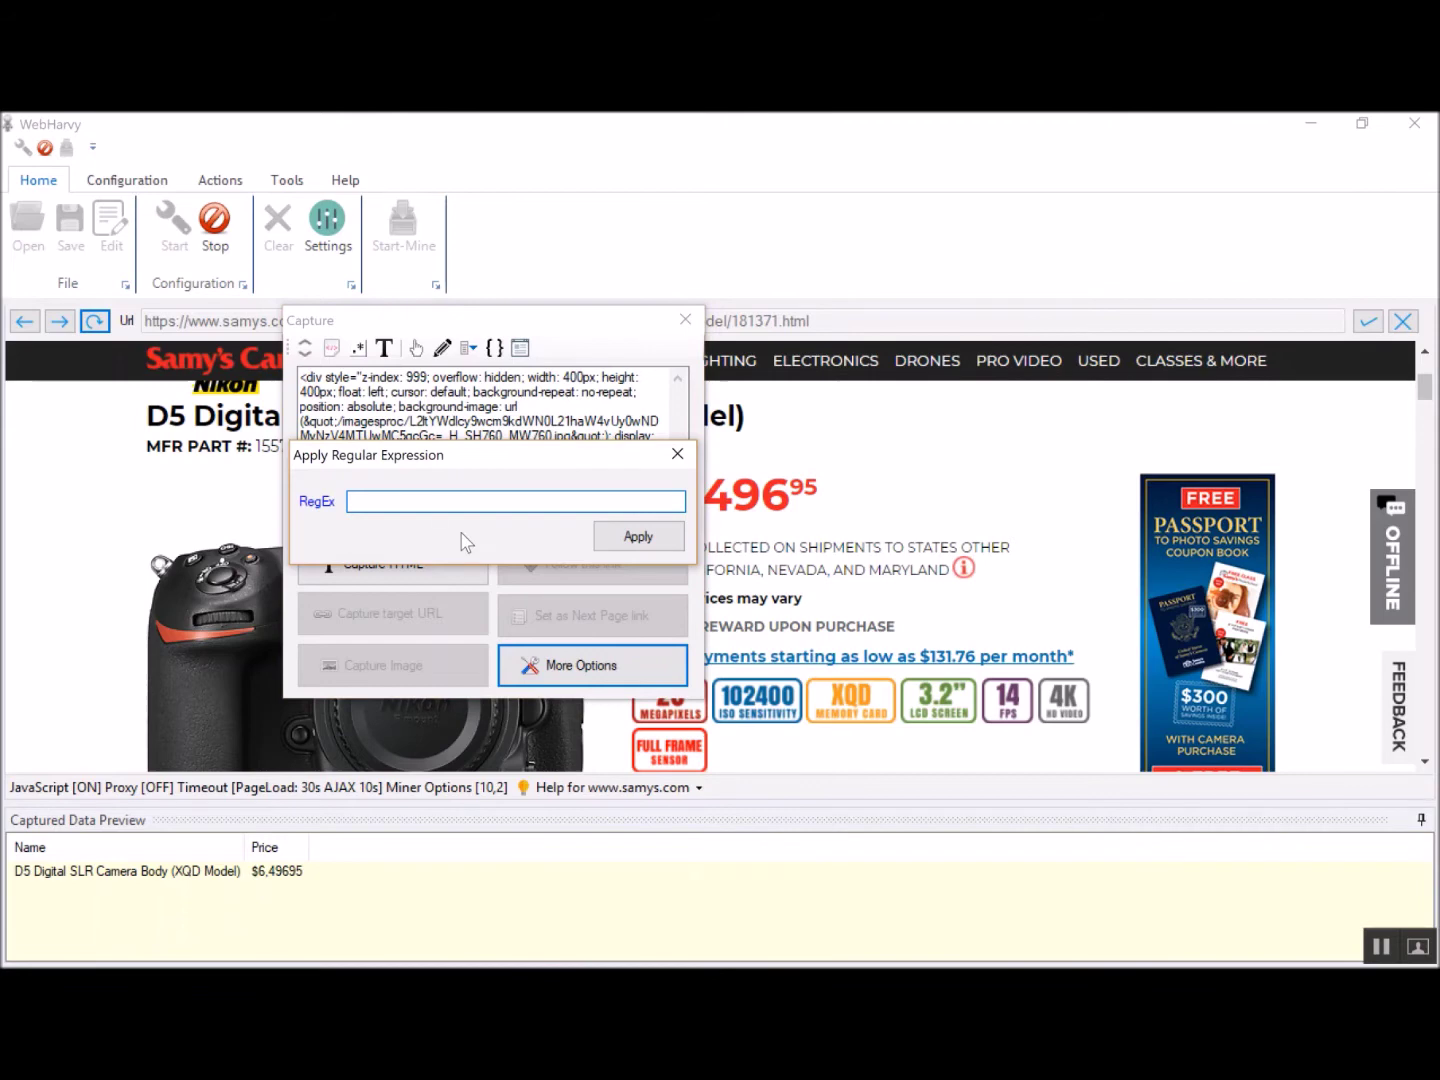
pyautogui.rightClick(440, 502)
pyautogui.click(484, 598)
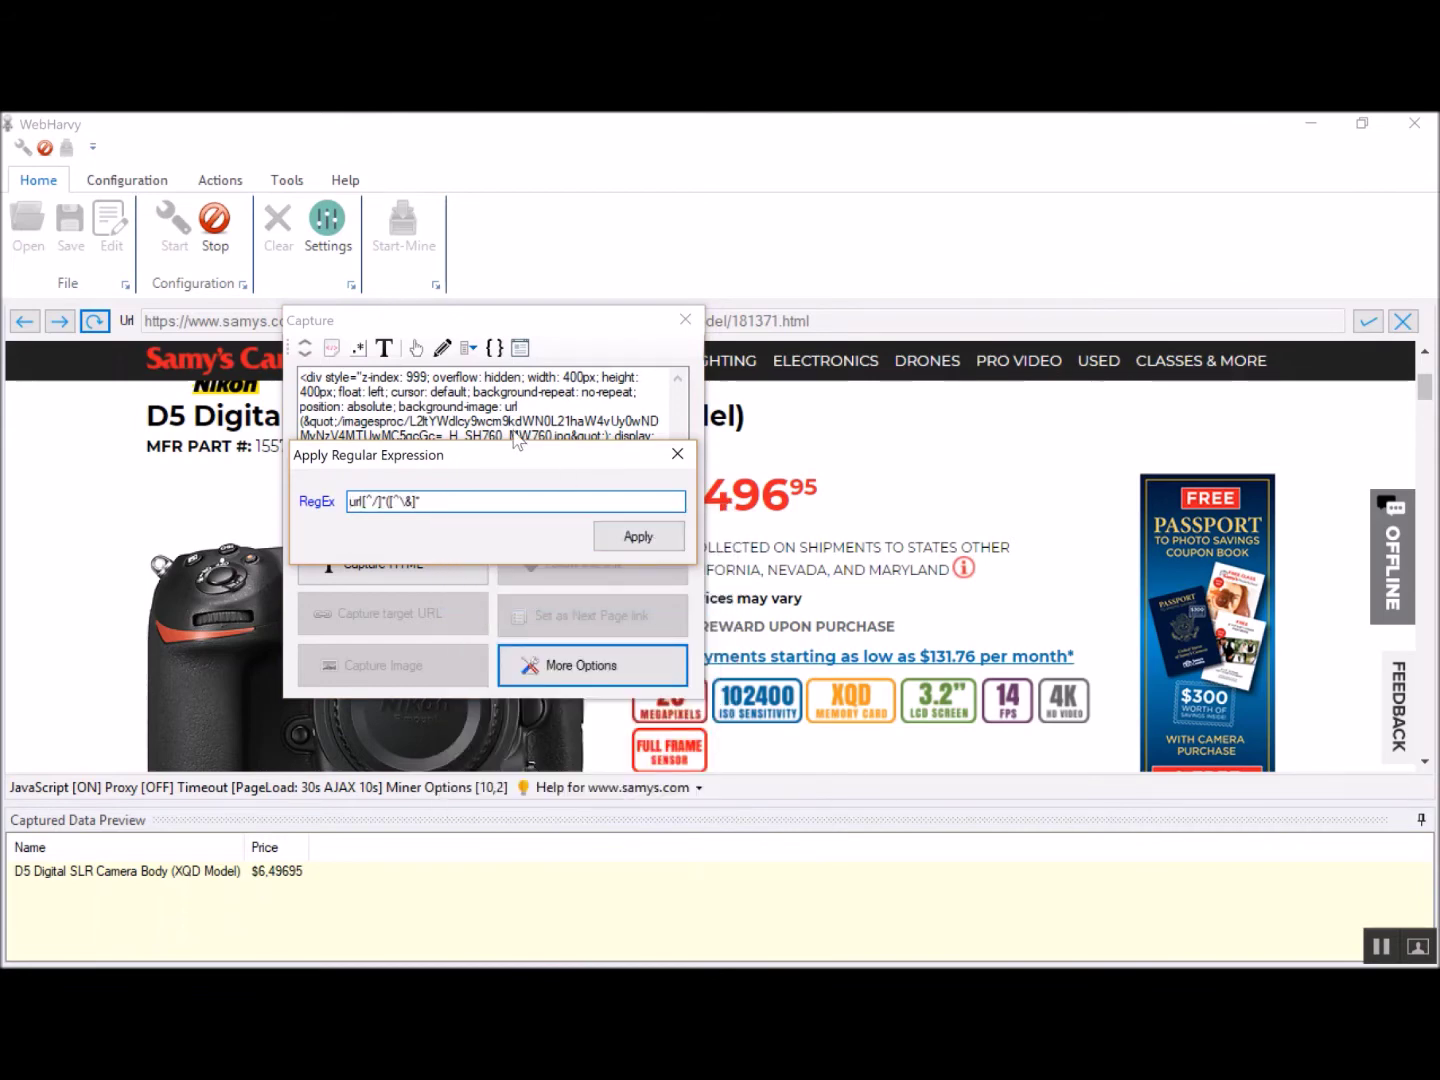
pyautogui.click(638, 537)
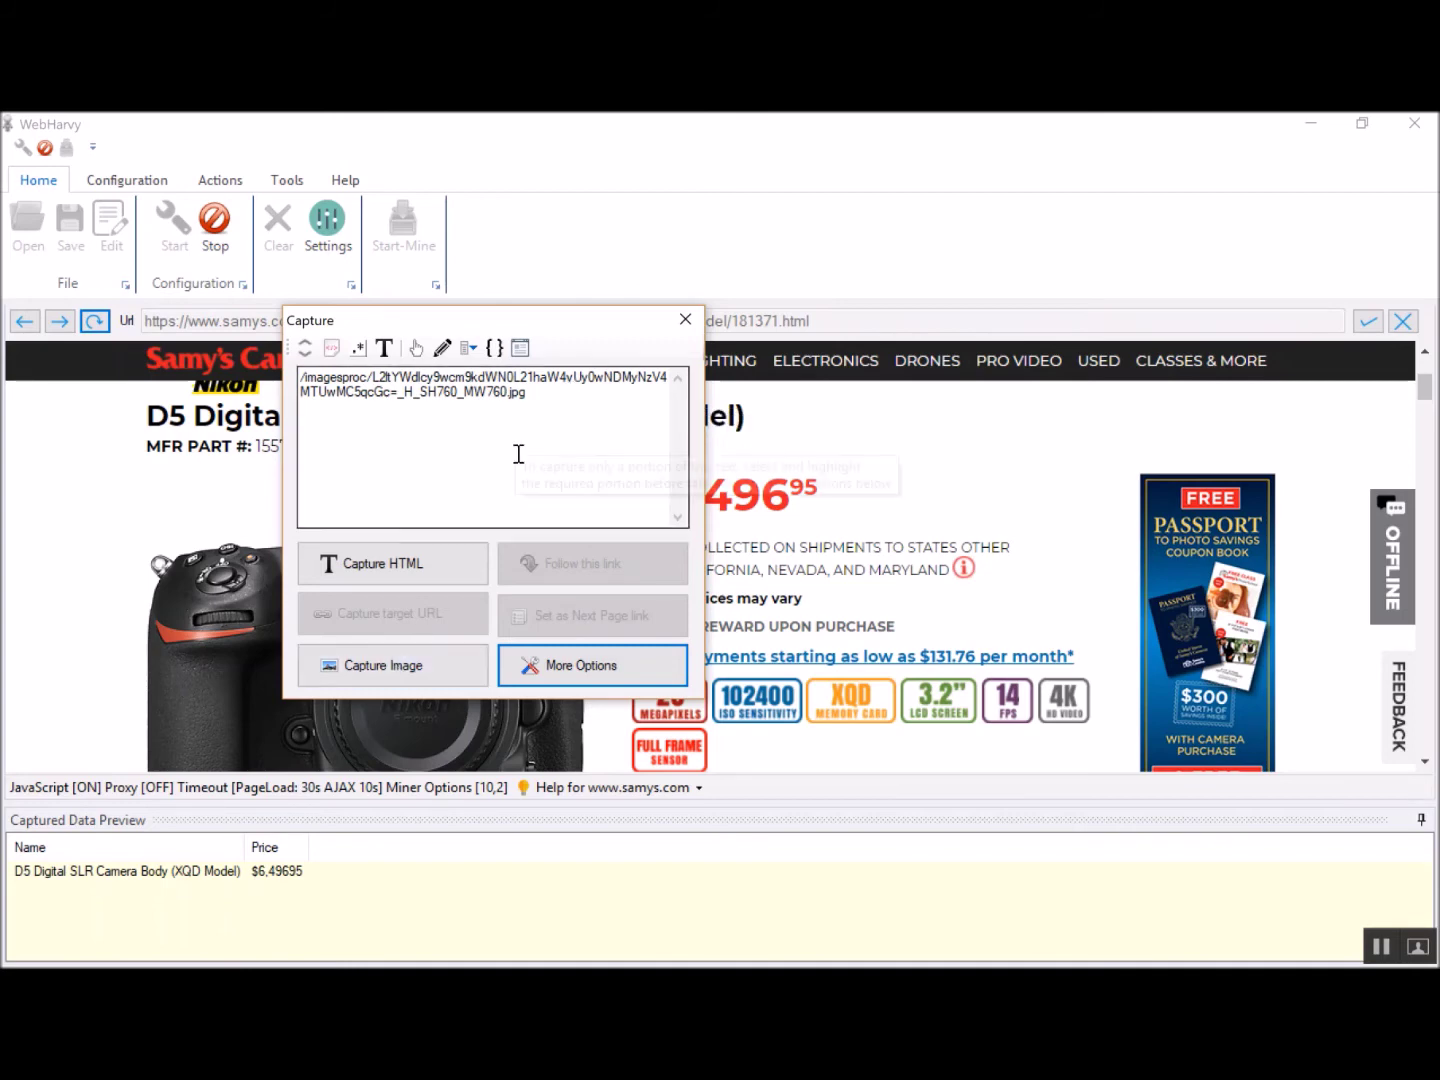
pyautogui.click(548, 400)
pyautogui.moveTo(530, 393); pyautogui.dragTo(299, 376)
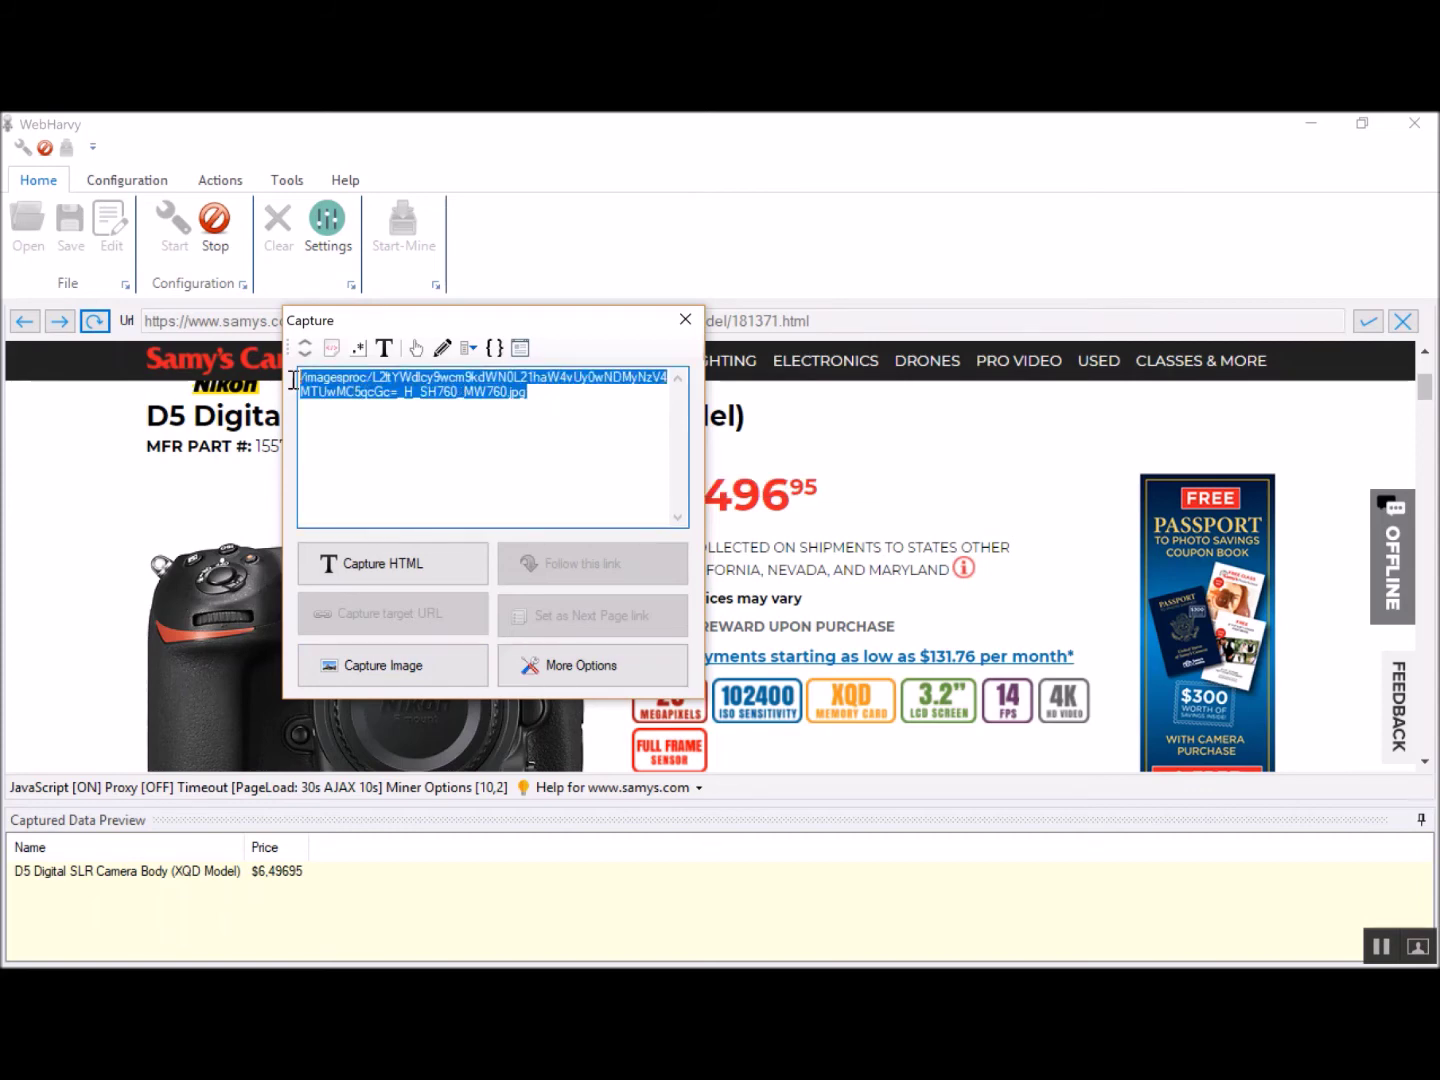
pyautogui.click(337, 388)
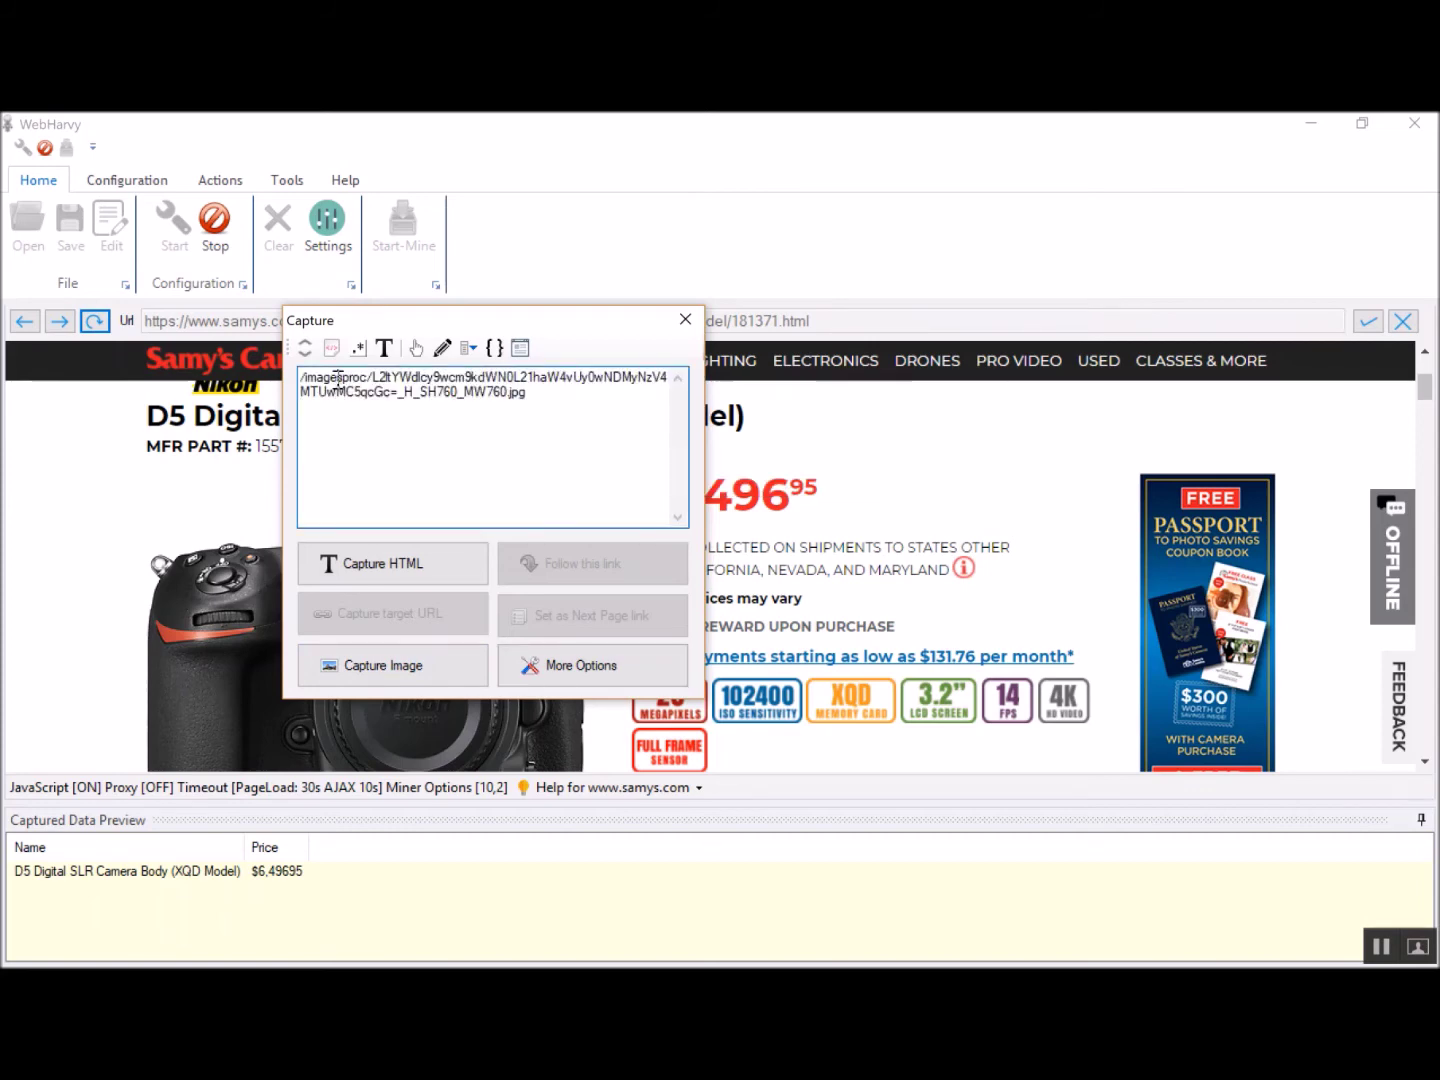
# Capture the extracted camera path as a downloaded image named Image
pyautogui.click(375, 659)
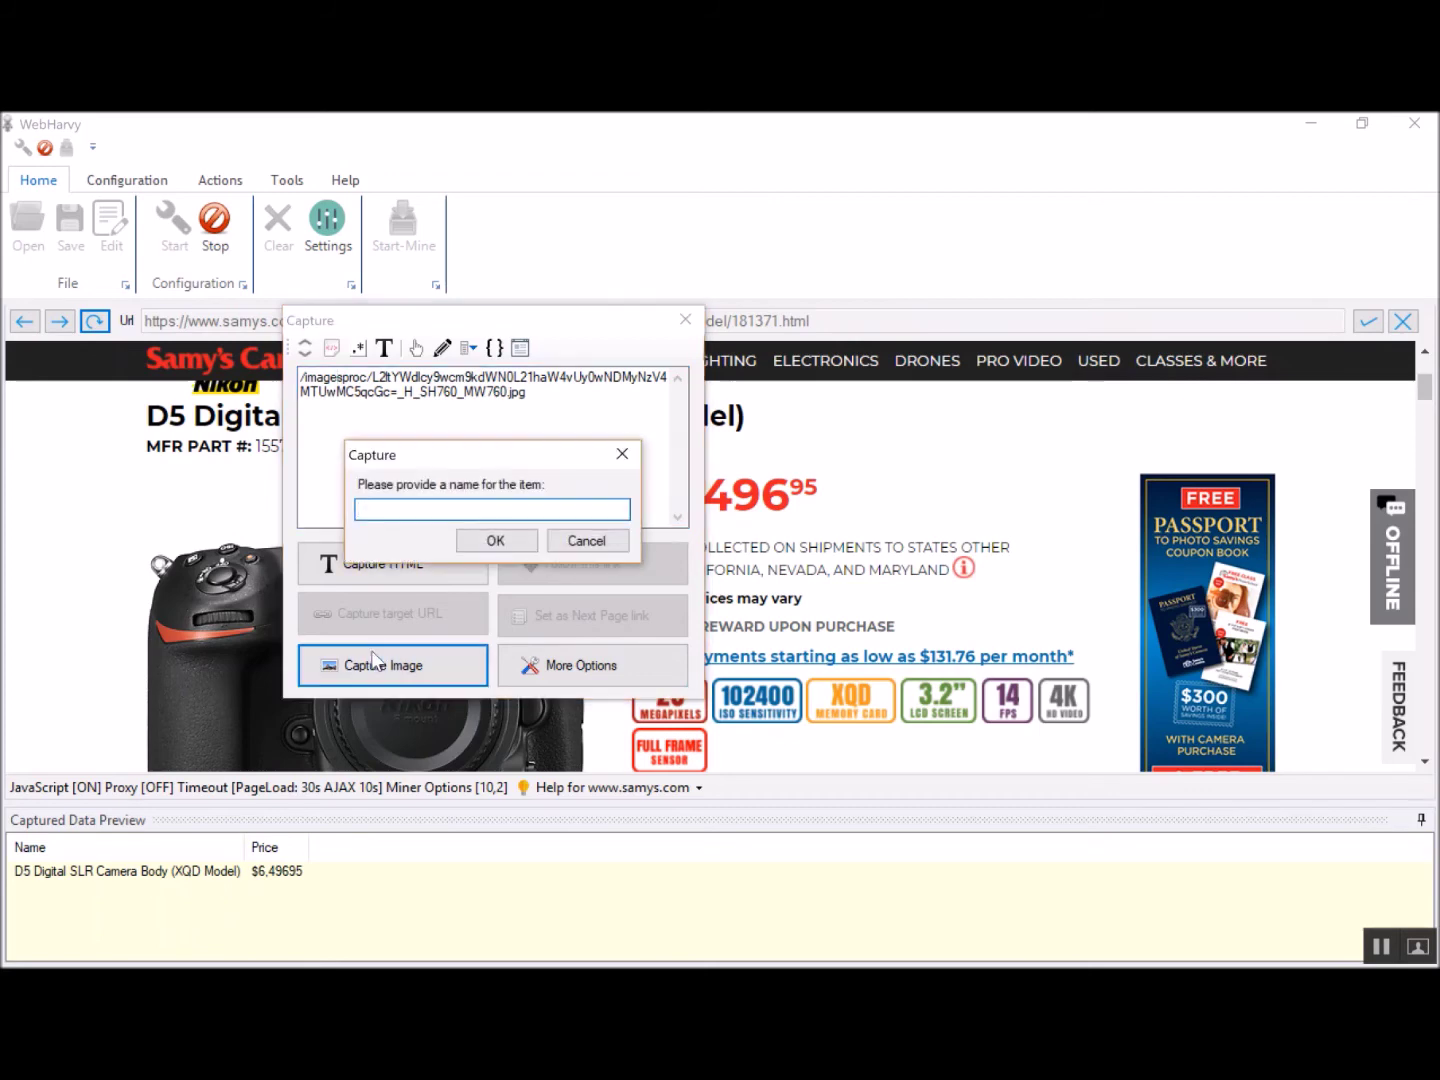
pyautogui.write('Image')
pyautogui.press('Return')
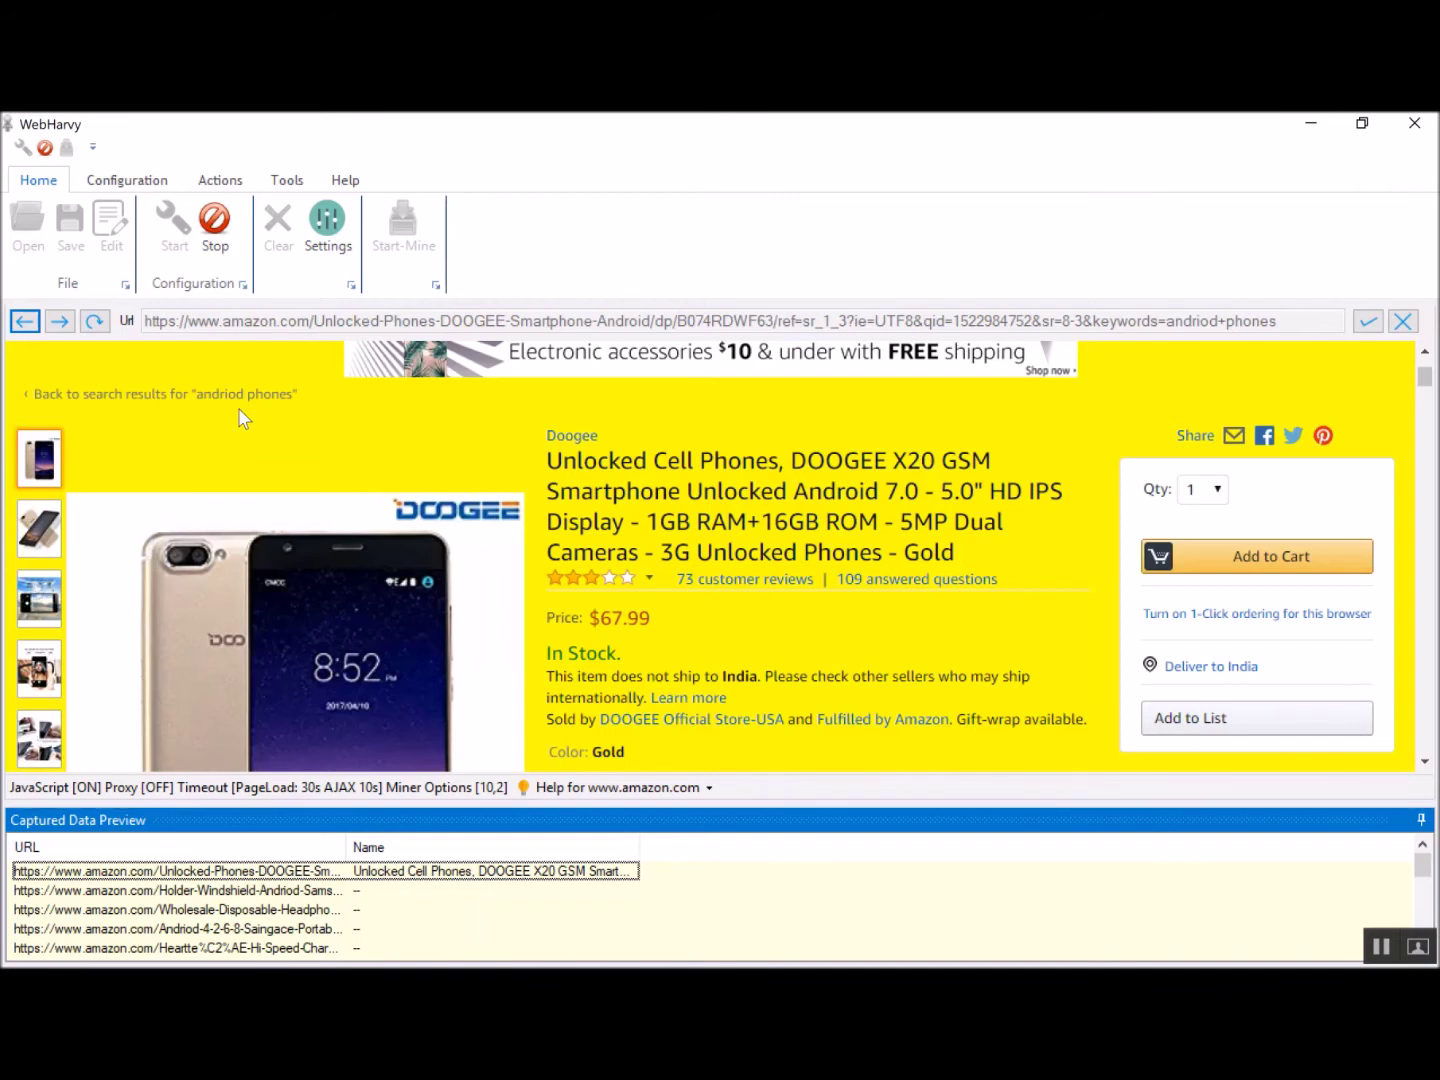
pyautogui.click(37, 456)
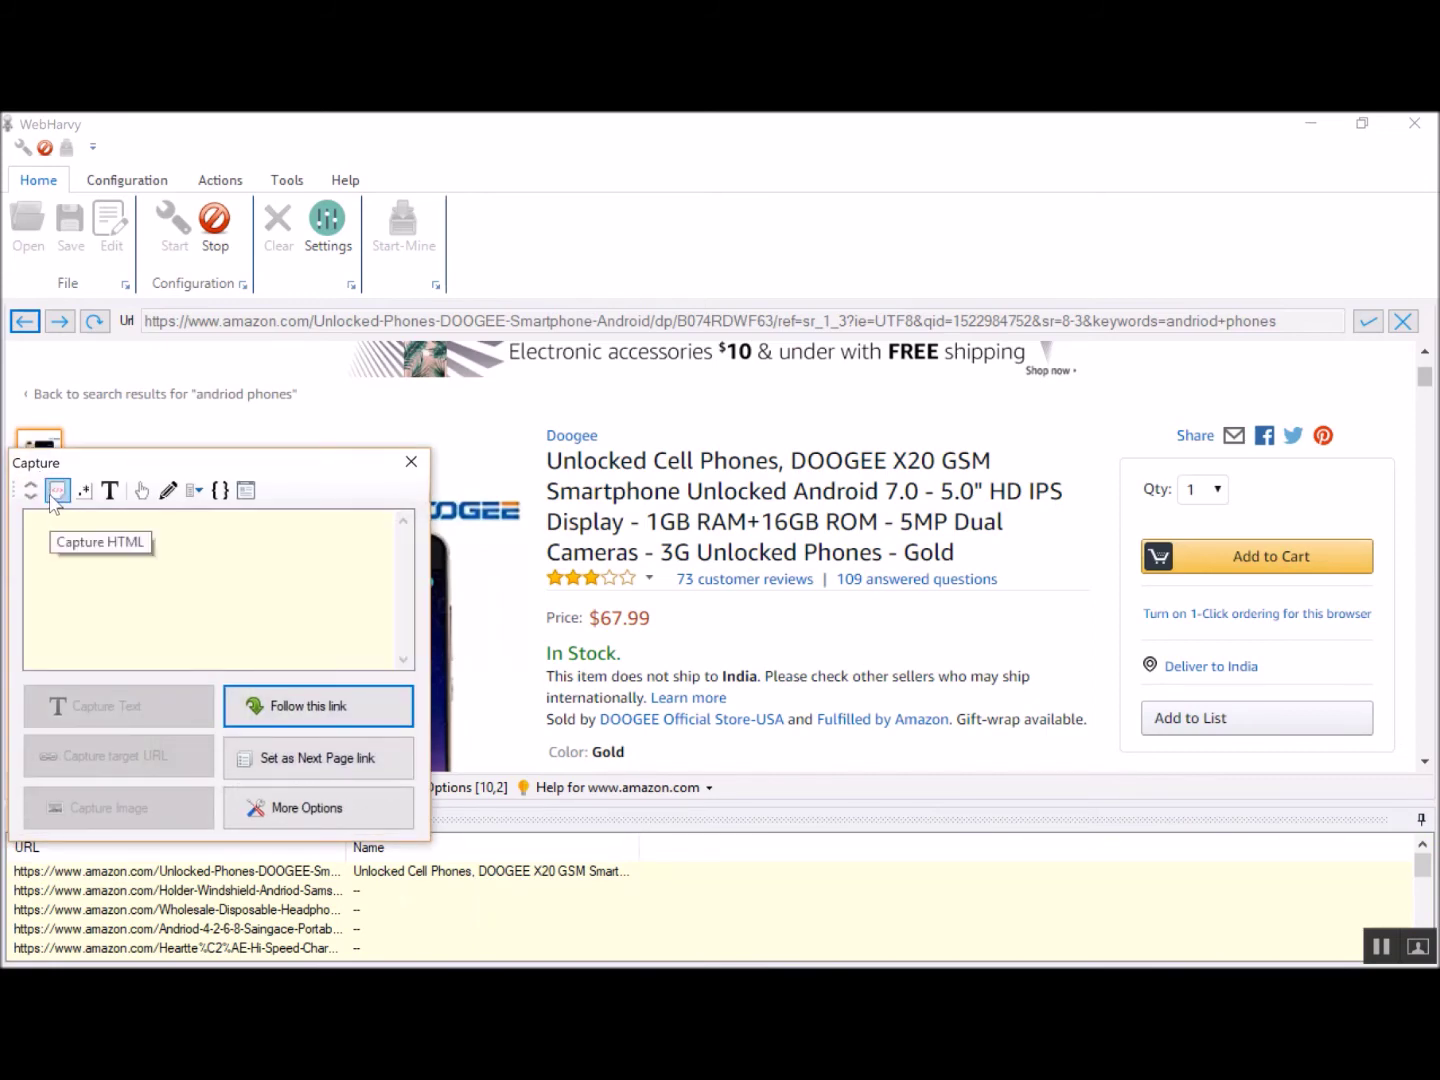
pyautogui.click(52, 495)
pyautogui.click(232, 544)
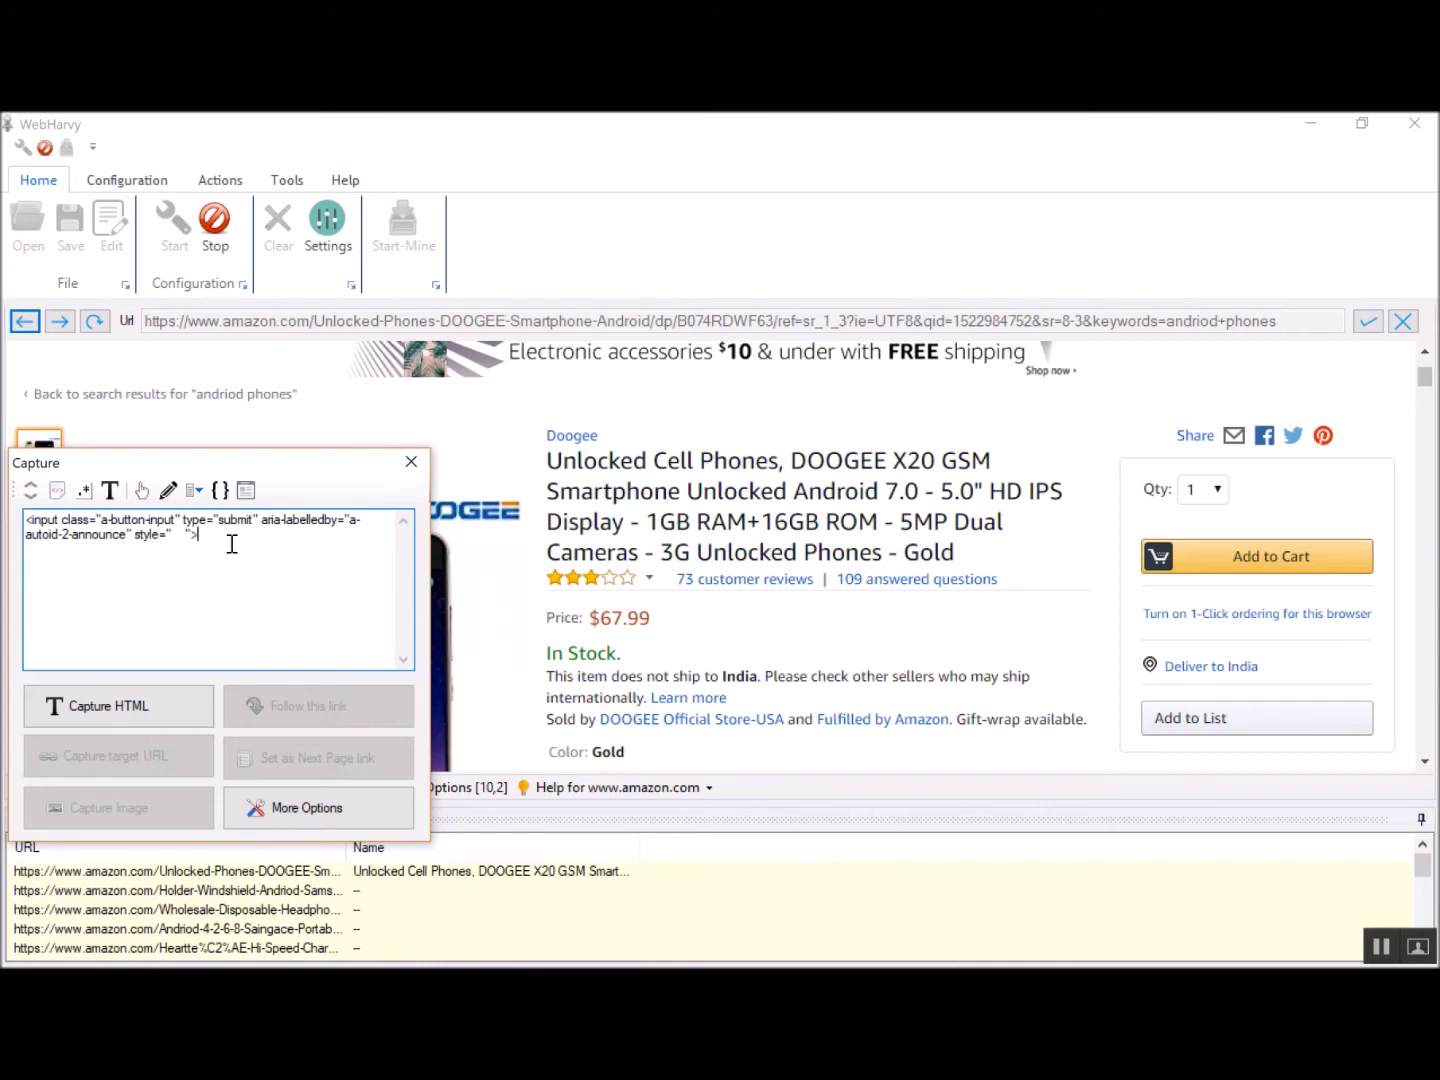
pyautogui.click(31, 490)
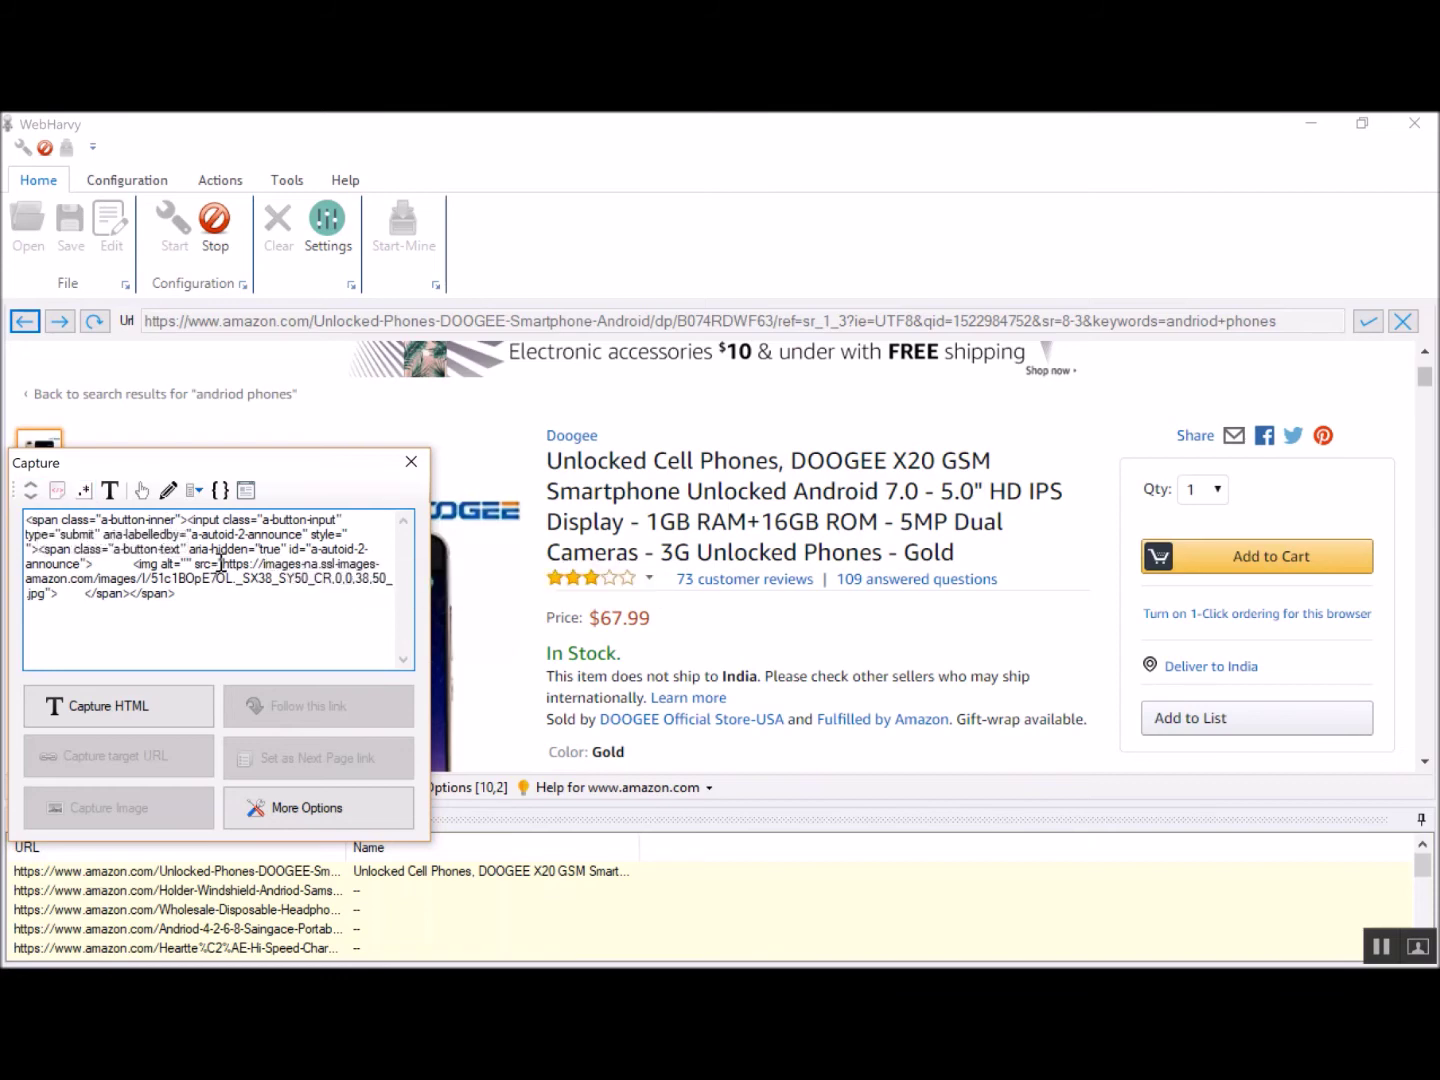
pyautogui.moveTo(225, 563); pyautogui.dragTo(368, 578)
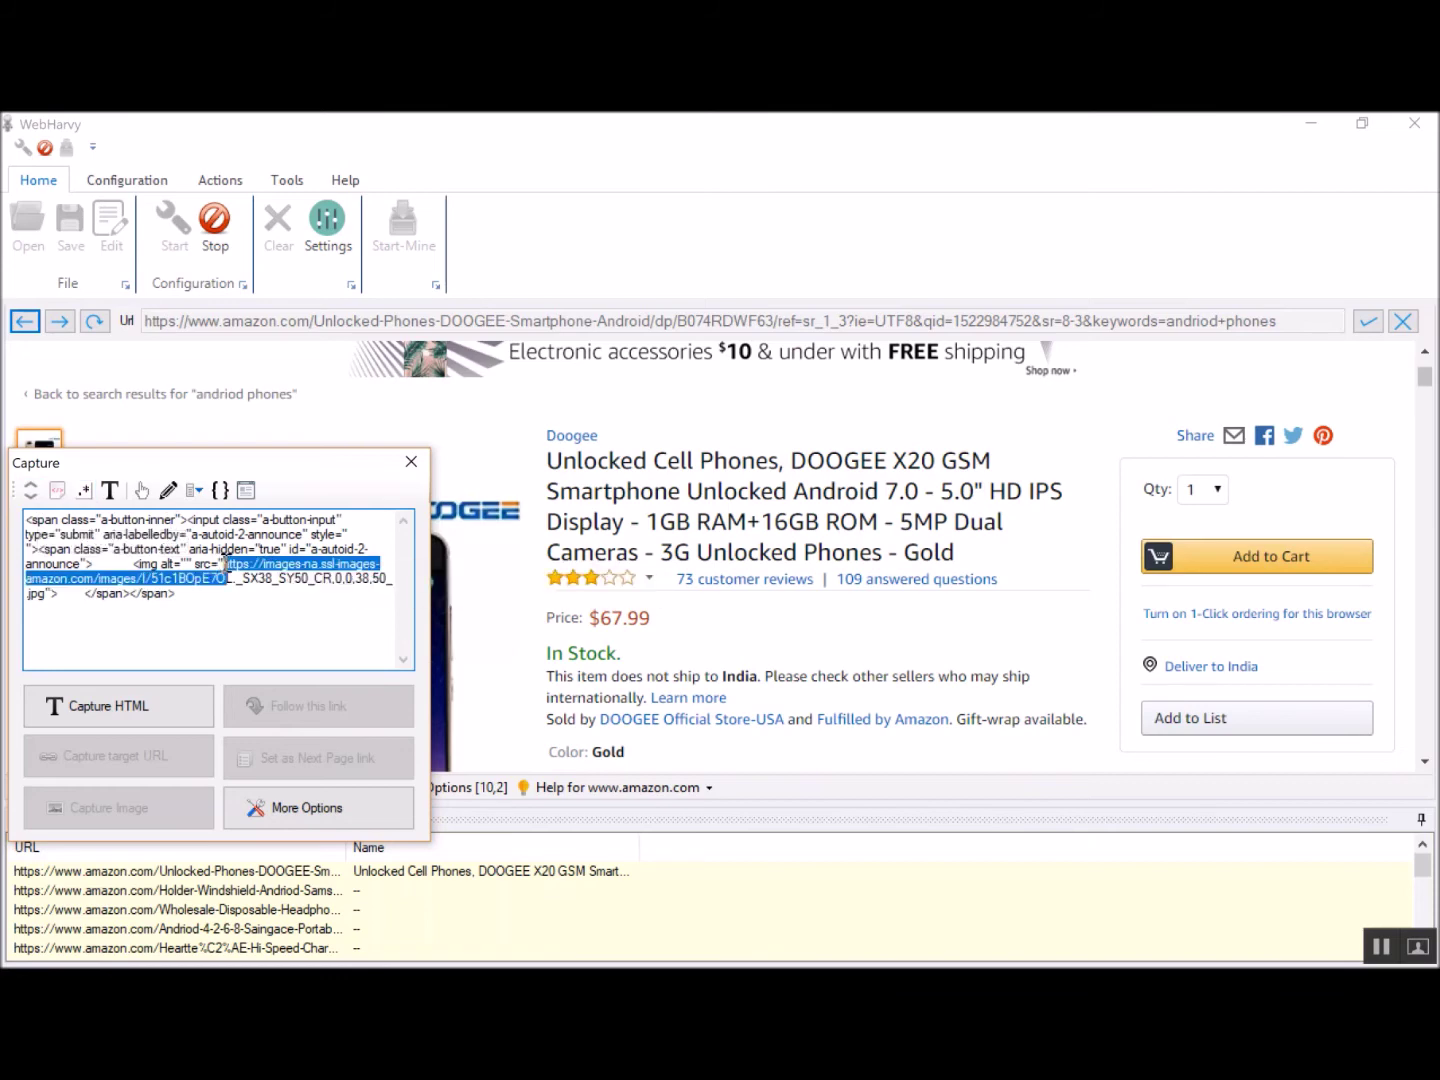
pyautogui.hotkey('shift', 'Right')
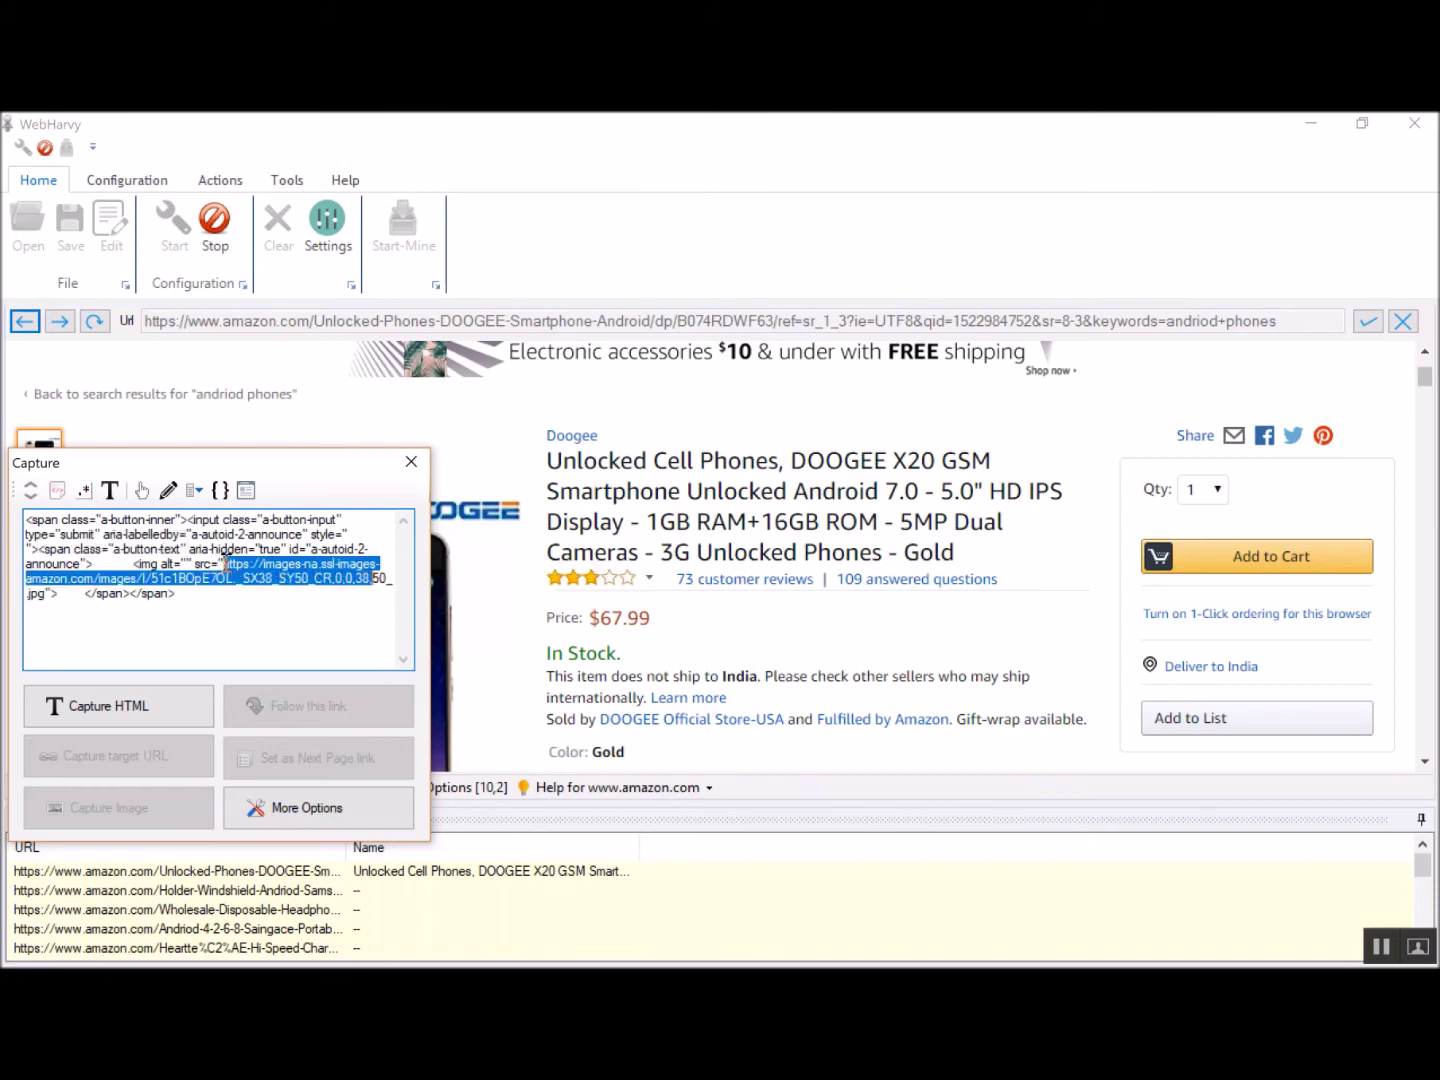
pyautogui.hotkey('shift', 'Right')
pyautogui.hotkey('shift', 'Right')
pyautogui.hotkey('shift', 'Right')
pyautogui.hotkey('shift', 'Right')
pyautogui.hotkey('shift', 'Right')
pyautogui.click(287, 575)
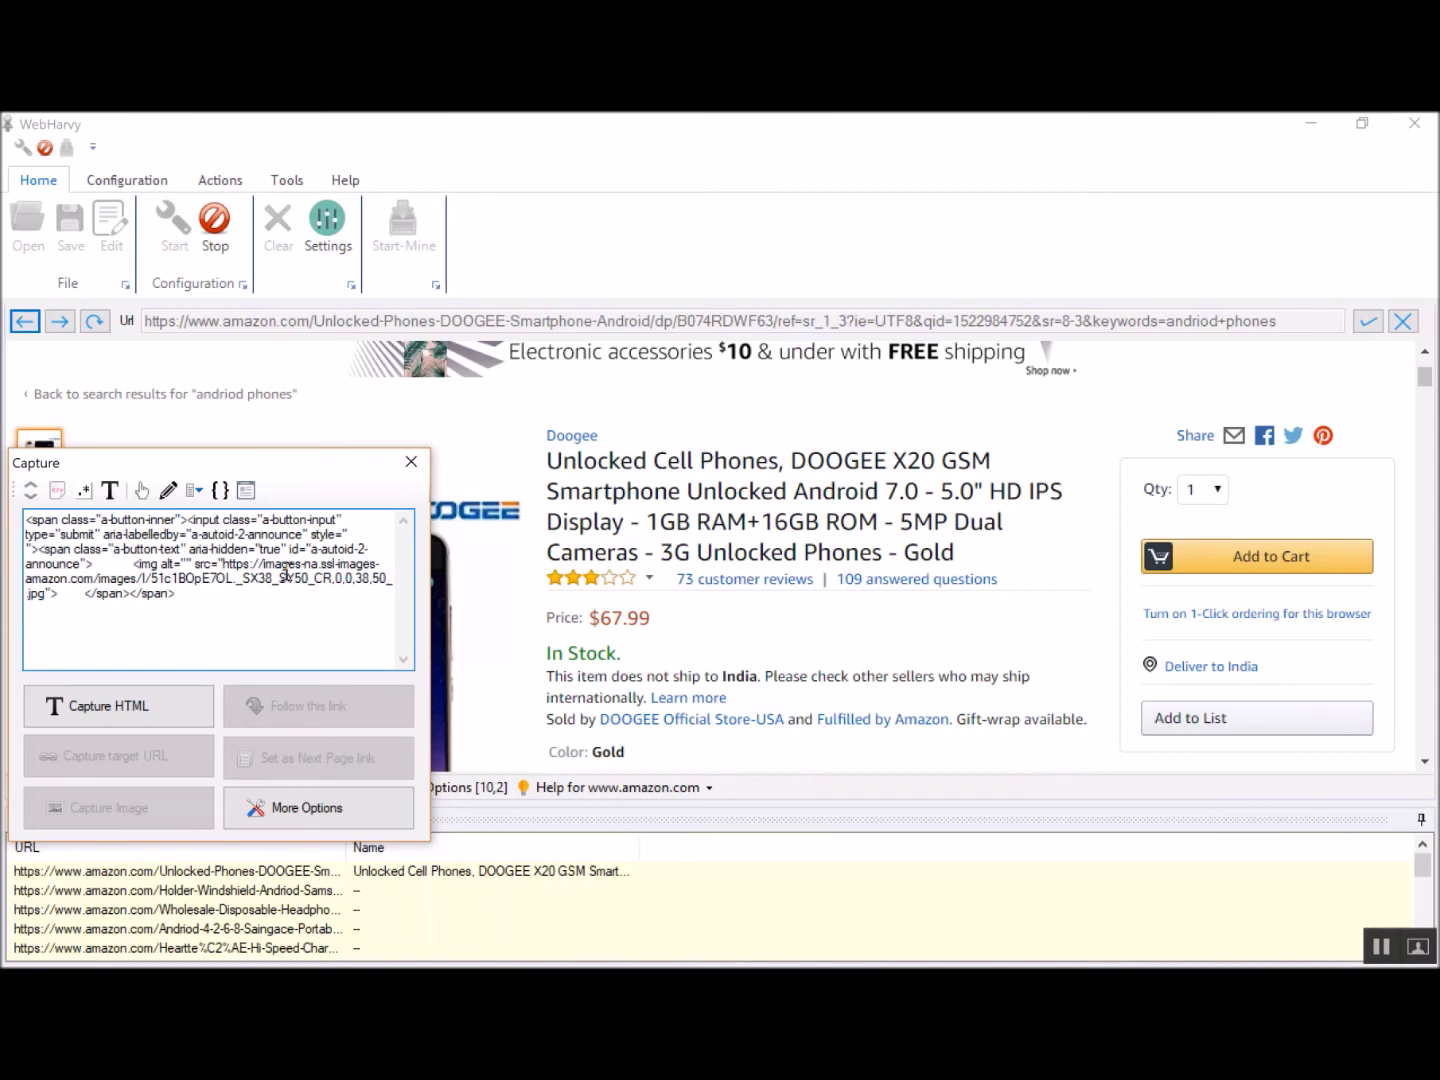
pyautogui.press('Left')
pyautogui.press('Left')
pyautogui.press('Left')
pyautogui.press('Left')
pyautogui.press('Left')
pyautogui.hotkey('shift', 'Right')
pyautogui.hotkey('shift', 'Right')
pyautogui.hotkey('shift', 'Right')
pyautogui.hotkey('shift', 'Right')
pyautogui.hotkey('shift', 'Right')
pyautogui.hotkey('shift', 'Right')
pyautogui.hotkey('shift', 'Right')
pyautogui.hotkey('shift', 'Right')
pyautogui.hotkey('shift', 'Right')
pyautogui.hotkey('shift', 'Right')
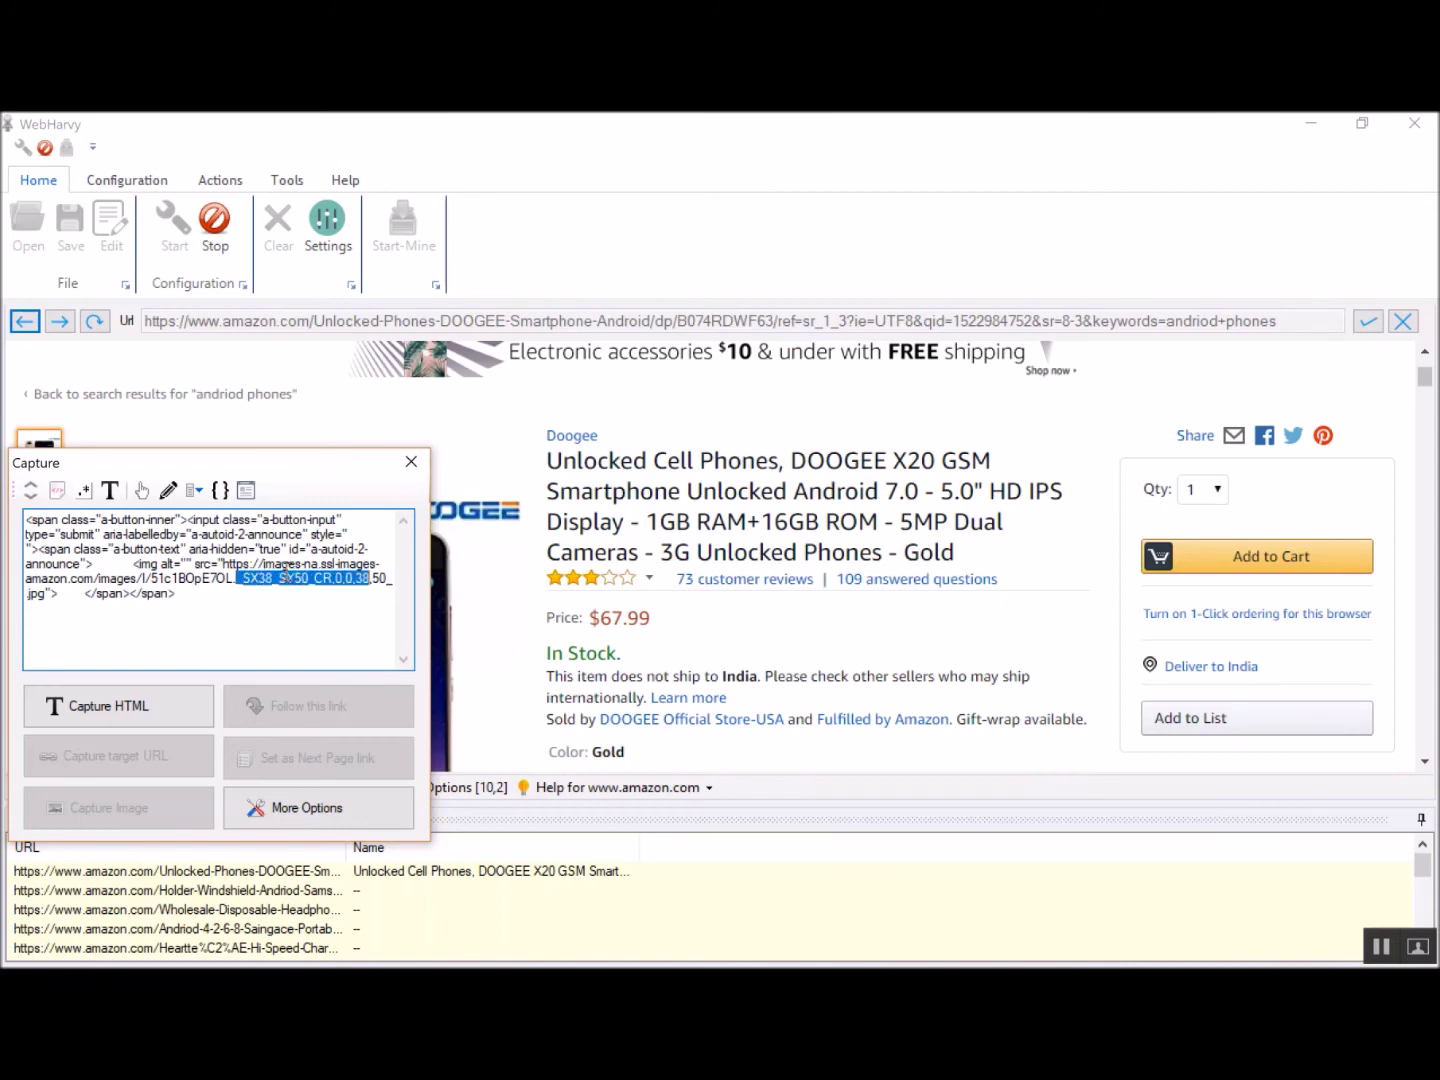
pyautogui.hotkey('shift', 'Right')
pyautogui.hotkey('shift', 'Right')
pyautogui.hotkey('shift', 'Right')
pyautogui.hotkey('shift', 'Right')
pyautogui.click(262, 568)
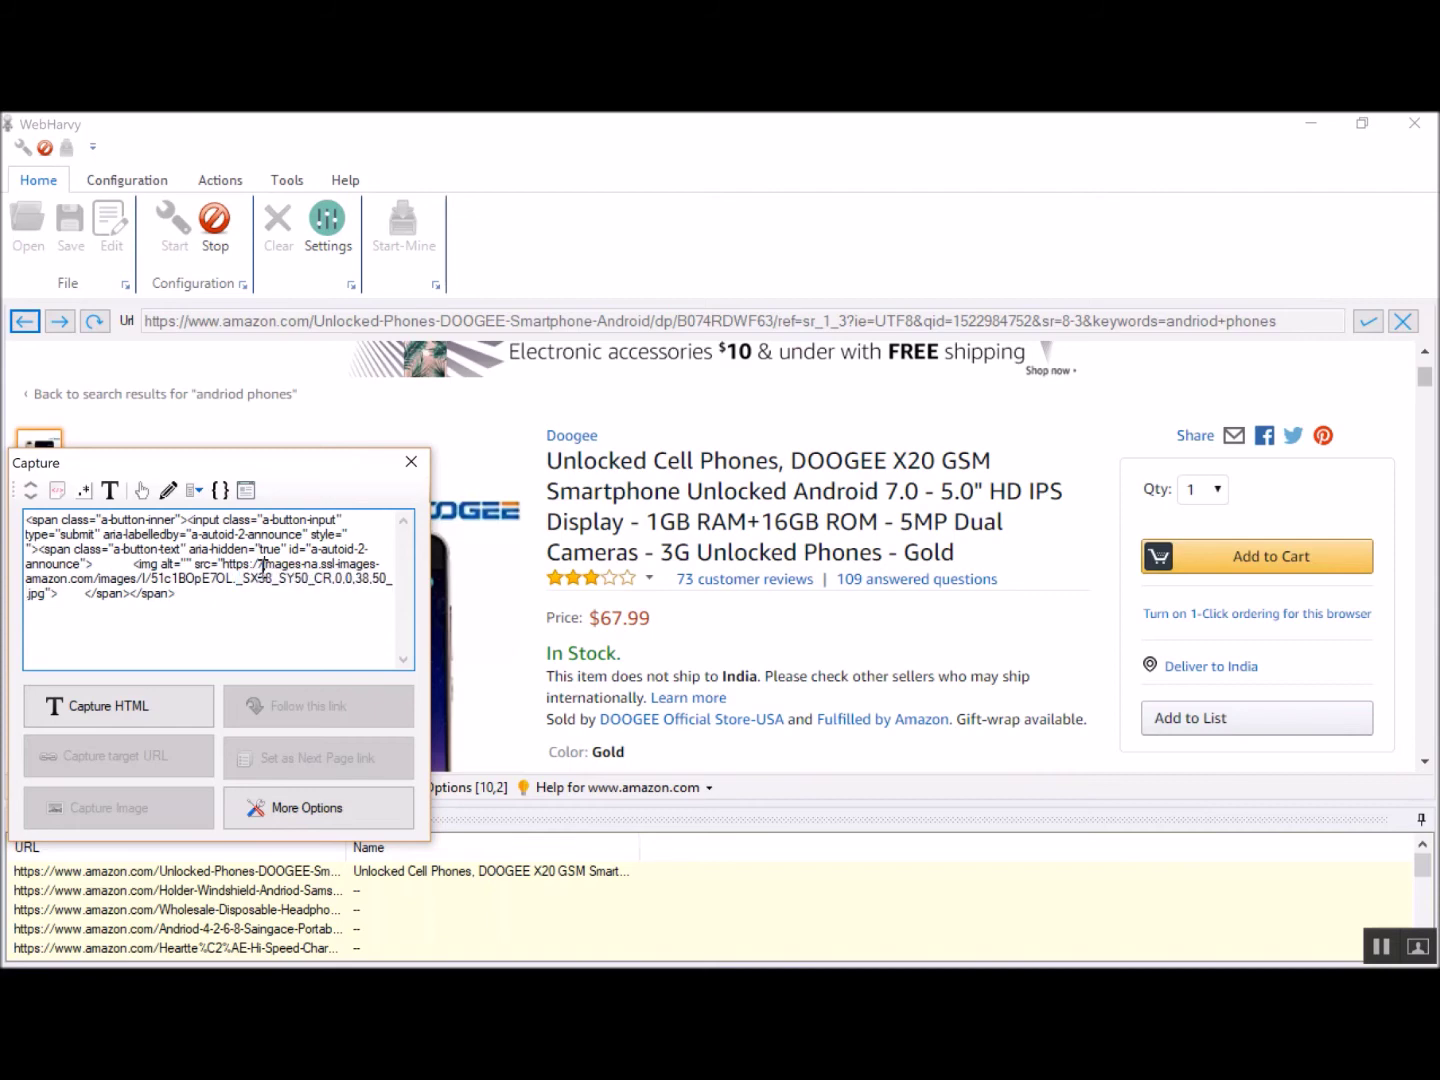
# Paste the src regular expression and apply it to the product image HTML
pyautogui.click(86, 492)
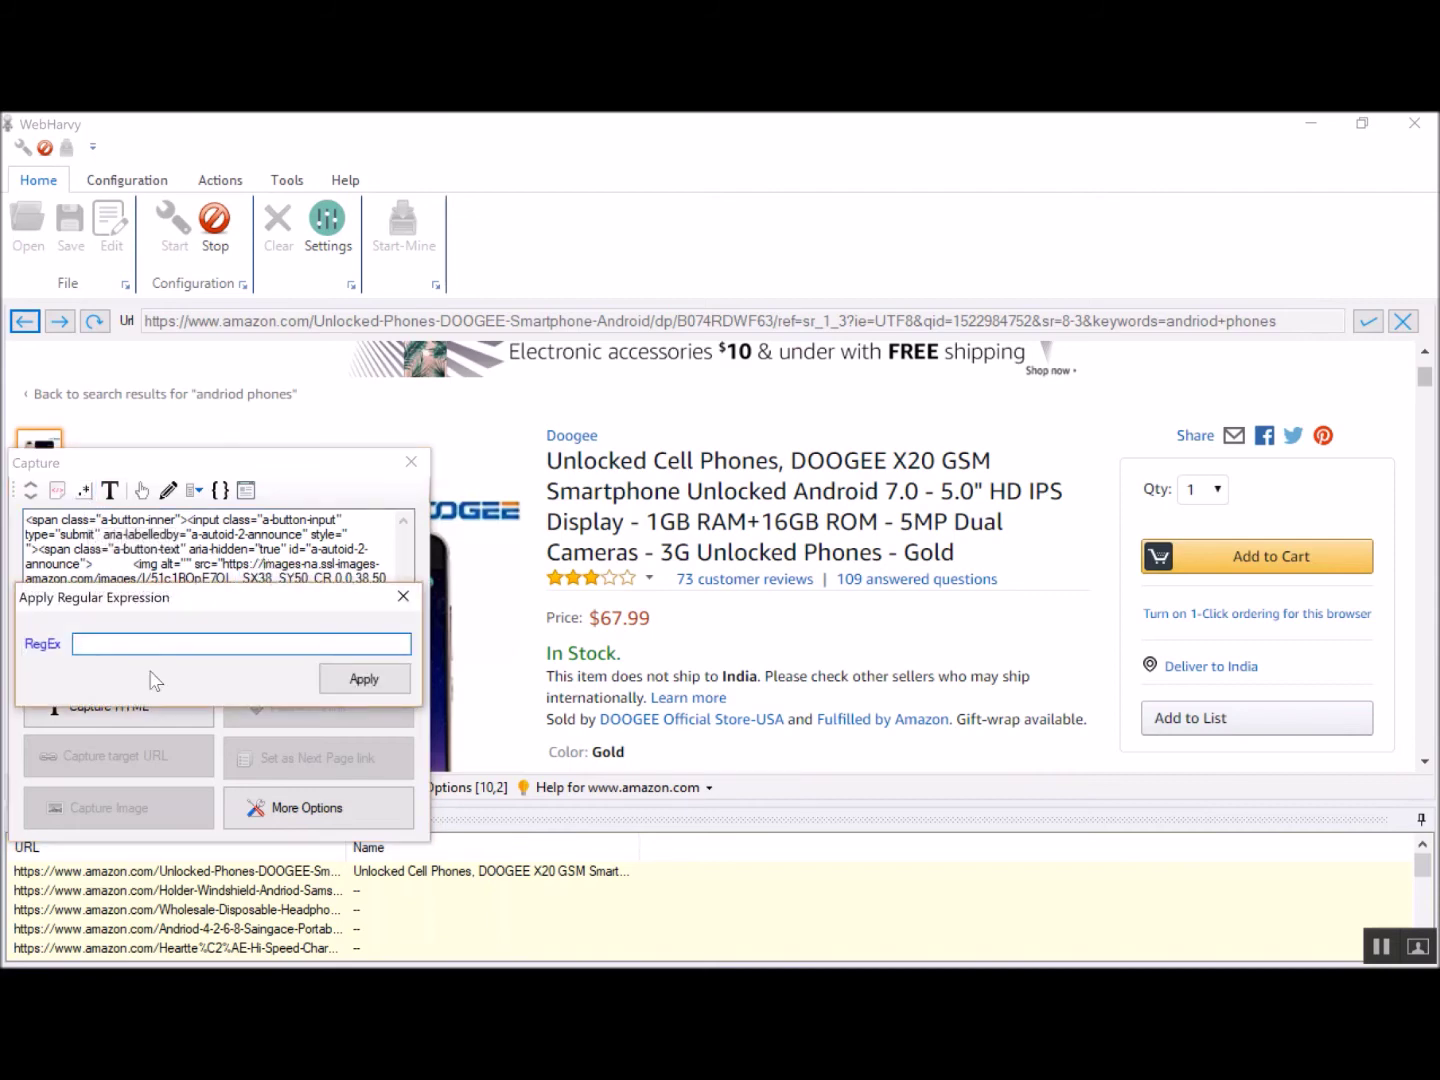
pyautogui.rightClick(174, 644)
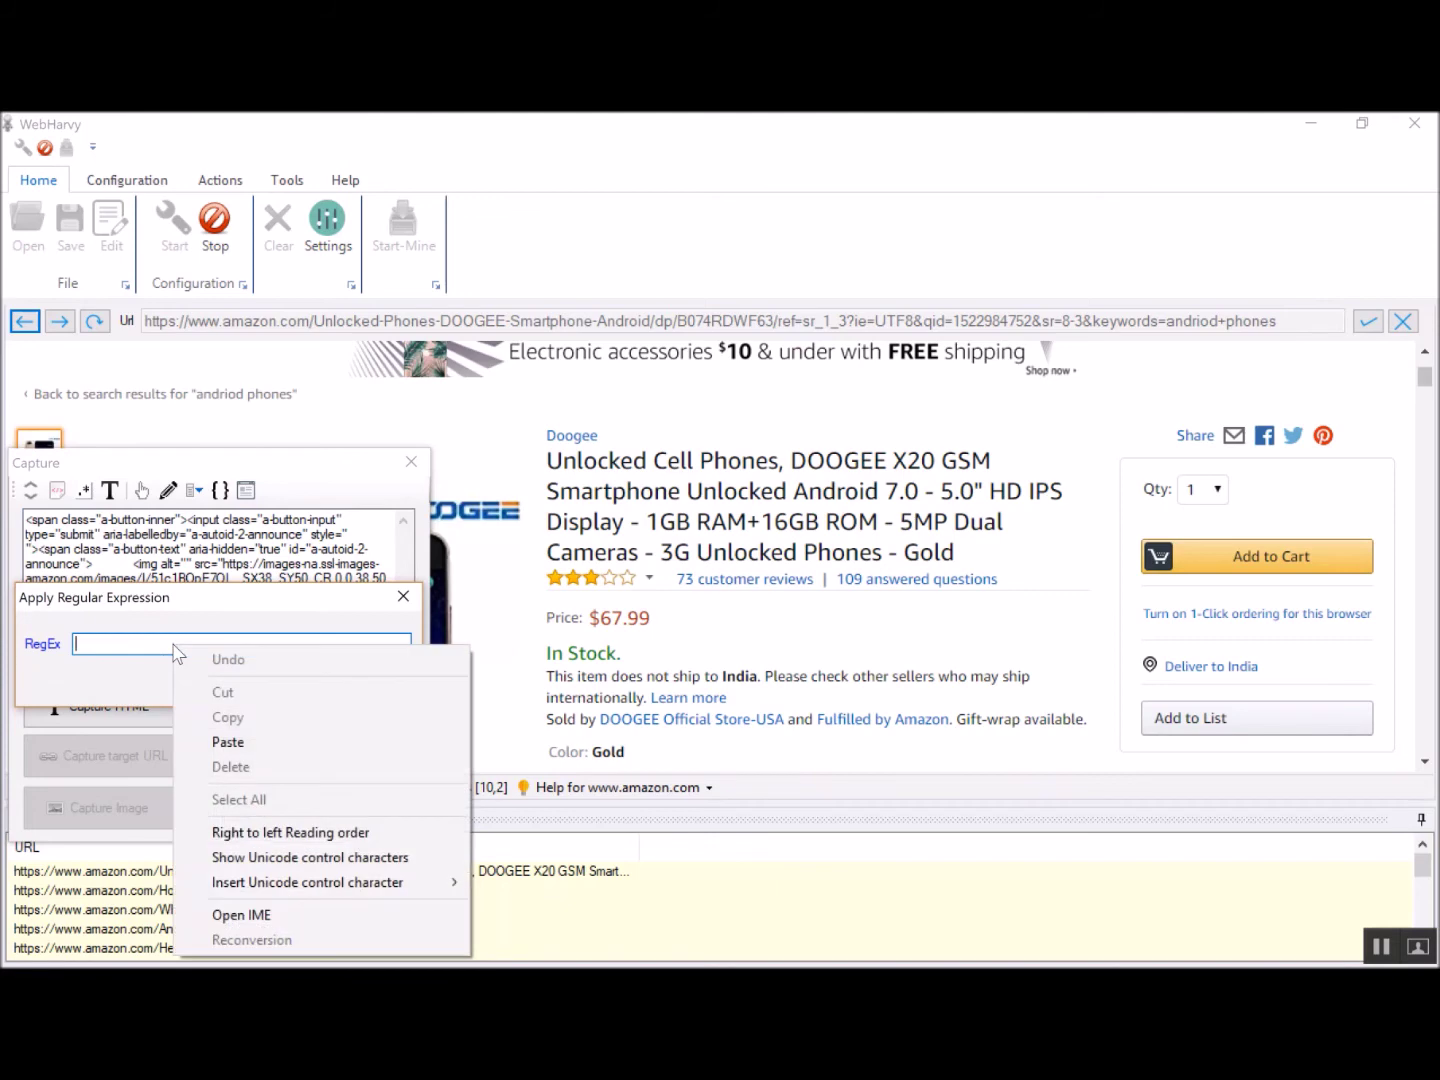
pyautogui.click(219, 741)
pyautogui.click(358, 680)
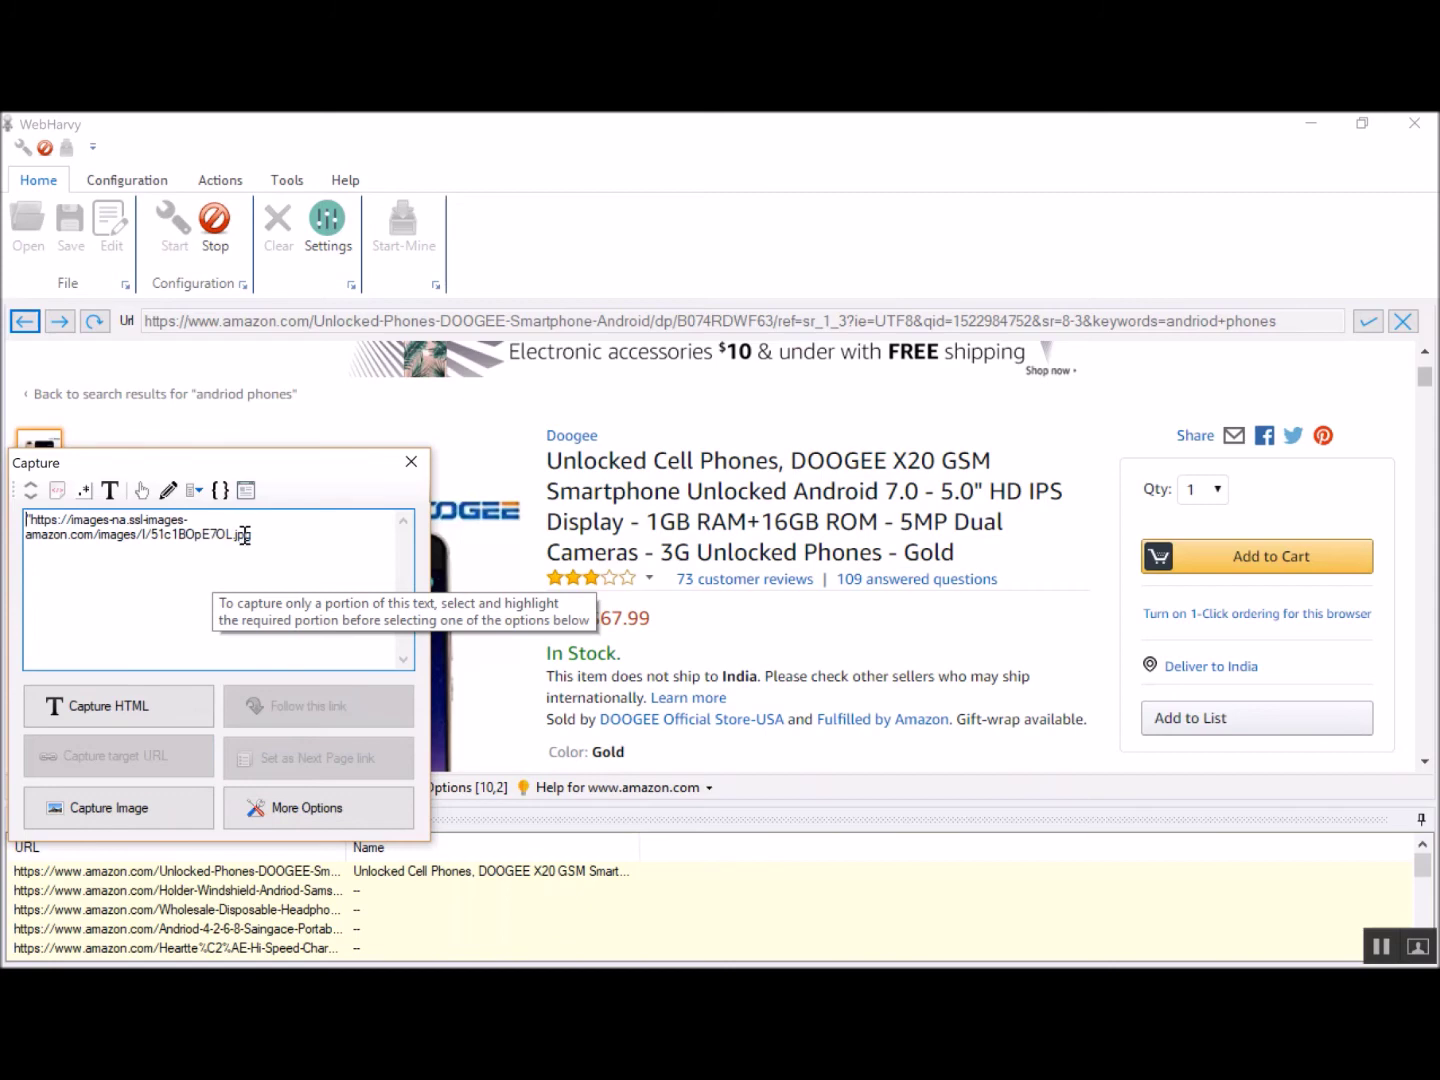
pyautogui.click(278, 539)
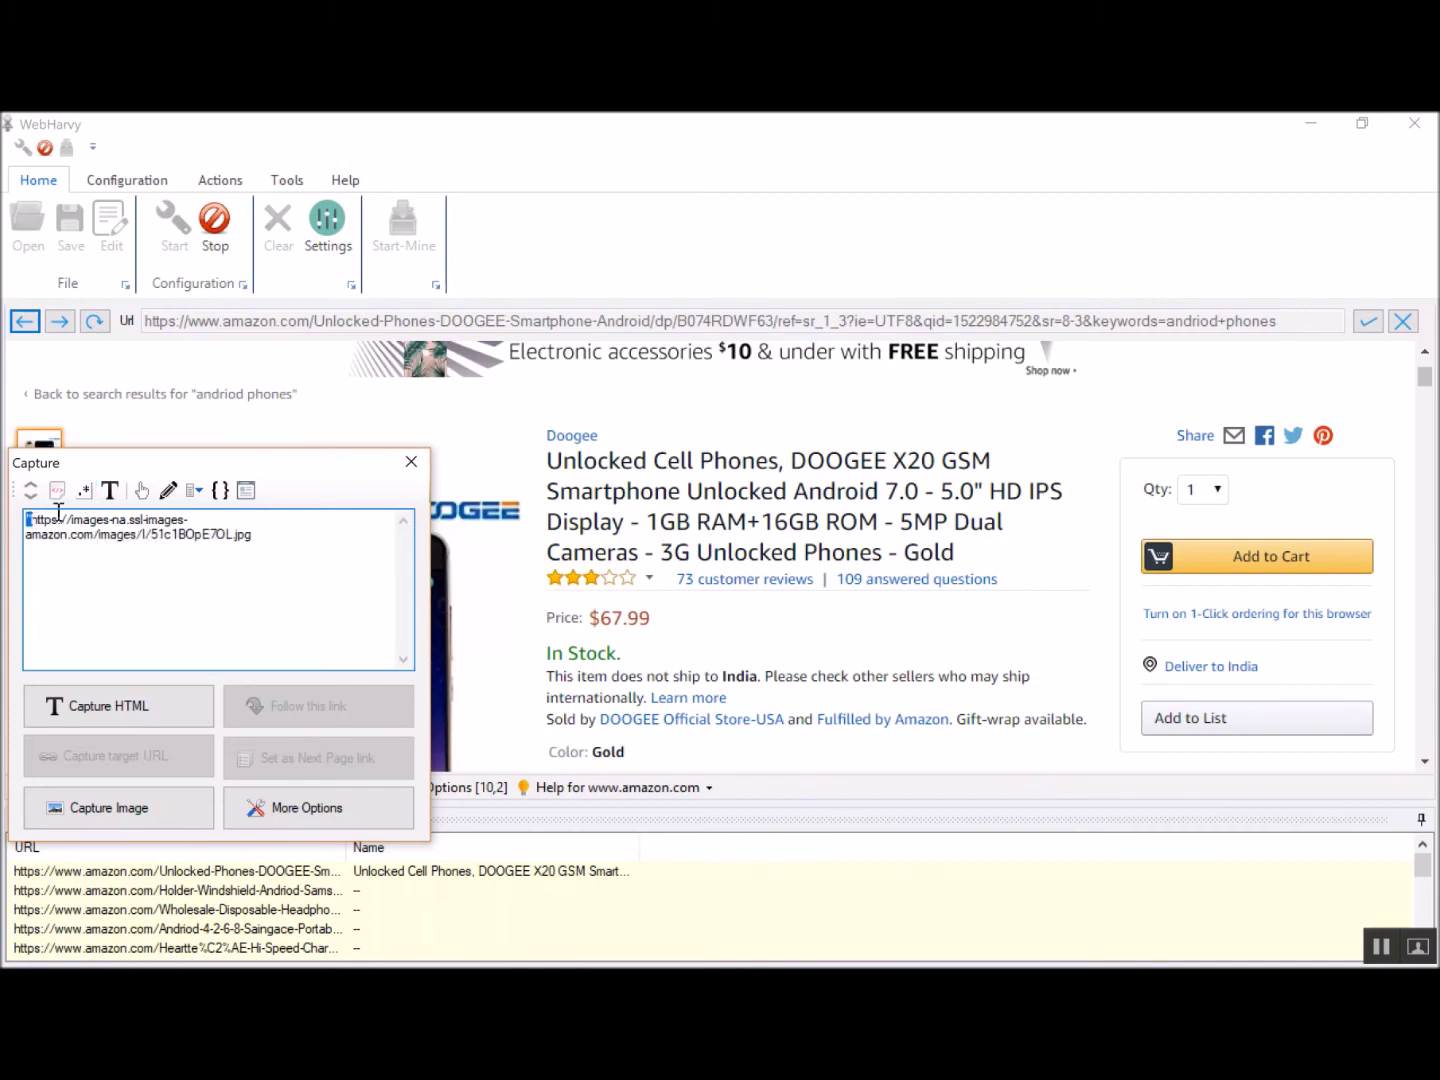
pyautogui.write('"')
# Reapply the regex to the HTML source, leaving the full-size 51c1B0pE7OL.jpg URL
pyautogui.click(56, 490)
pyautogui.click(86, 491)
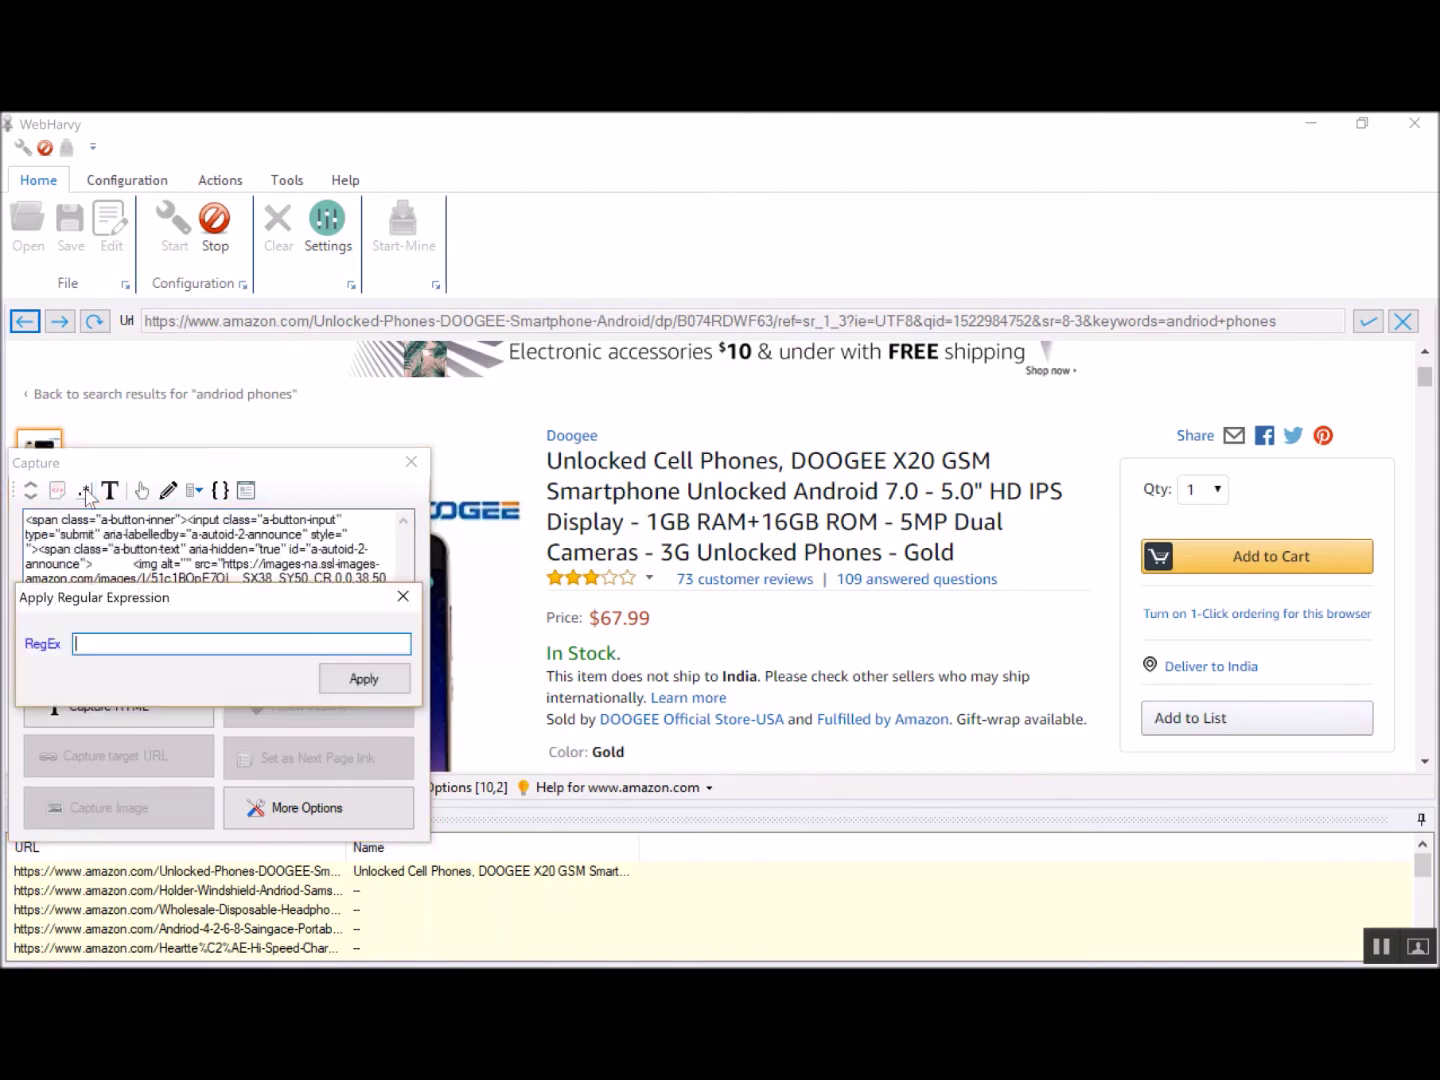
pyautogui.hotkey('ctrl', 'v')
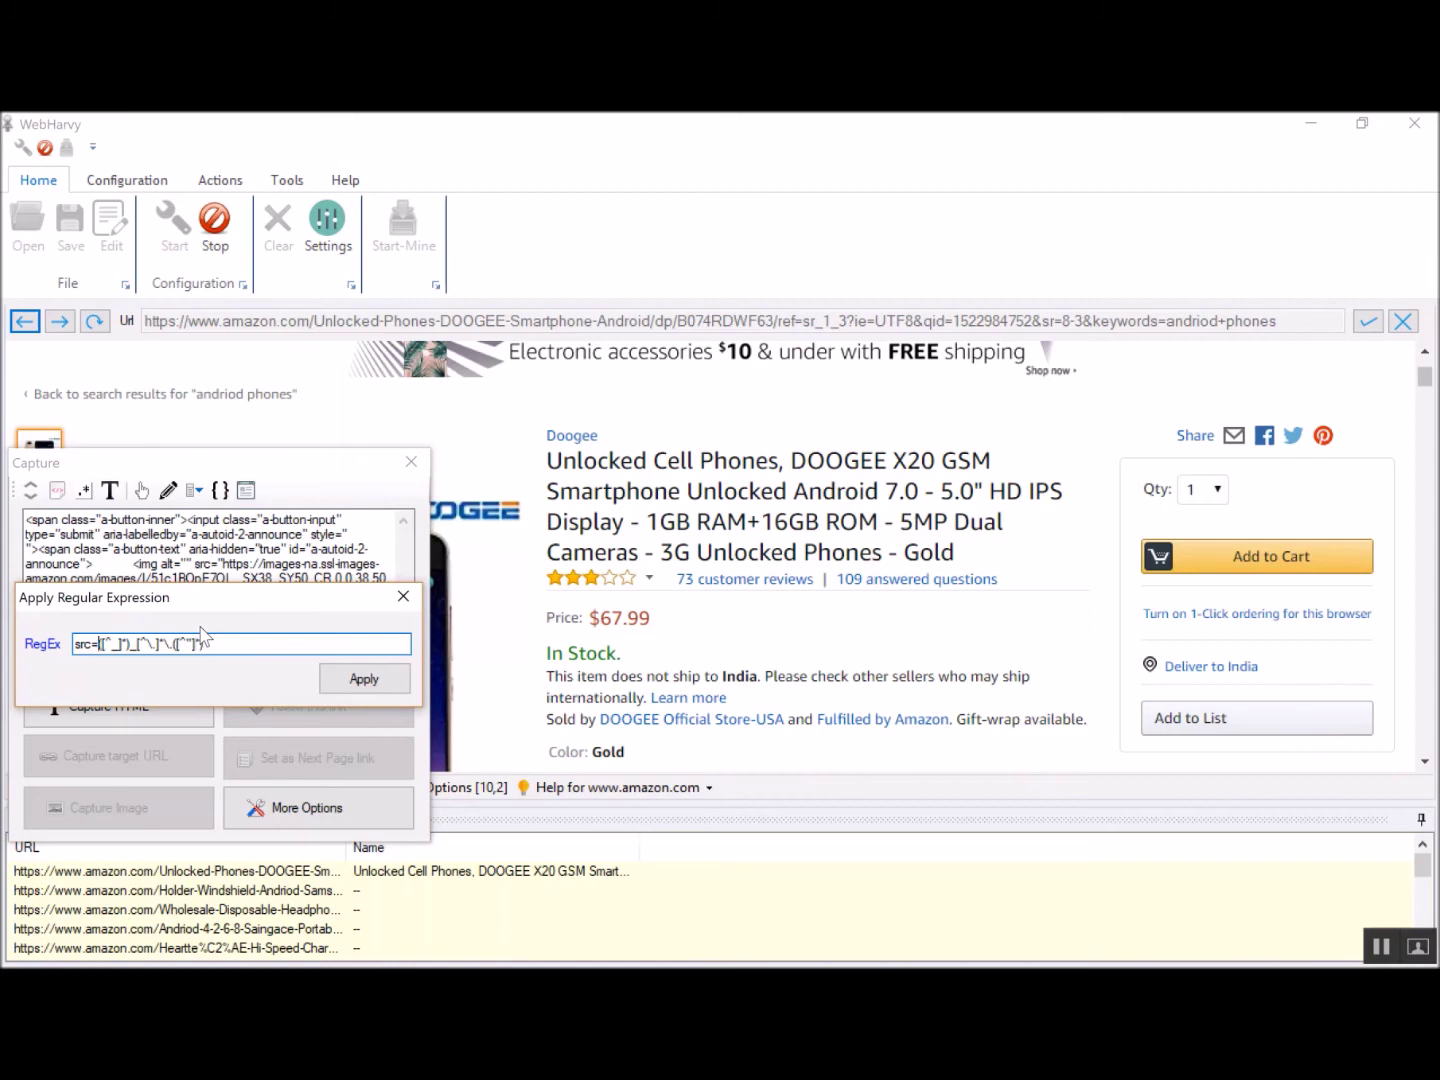
pyautogui.click(349, 678)
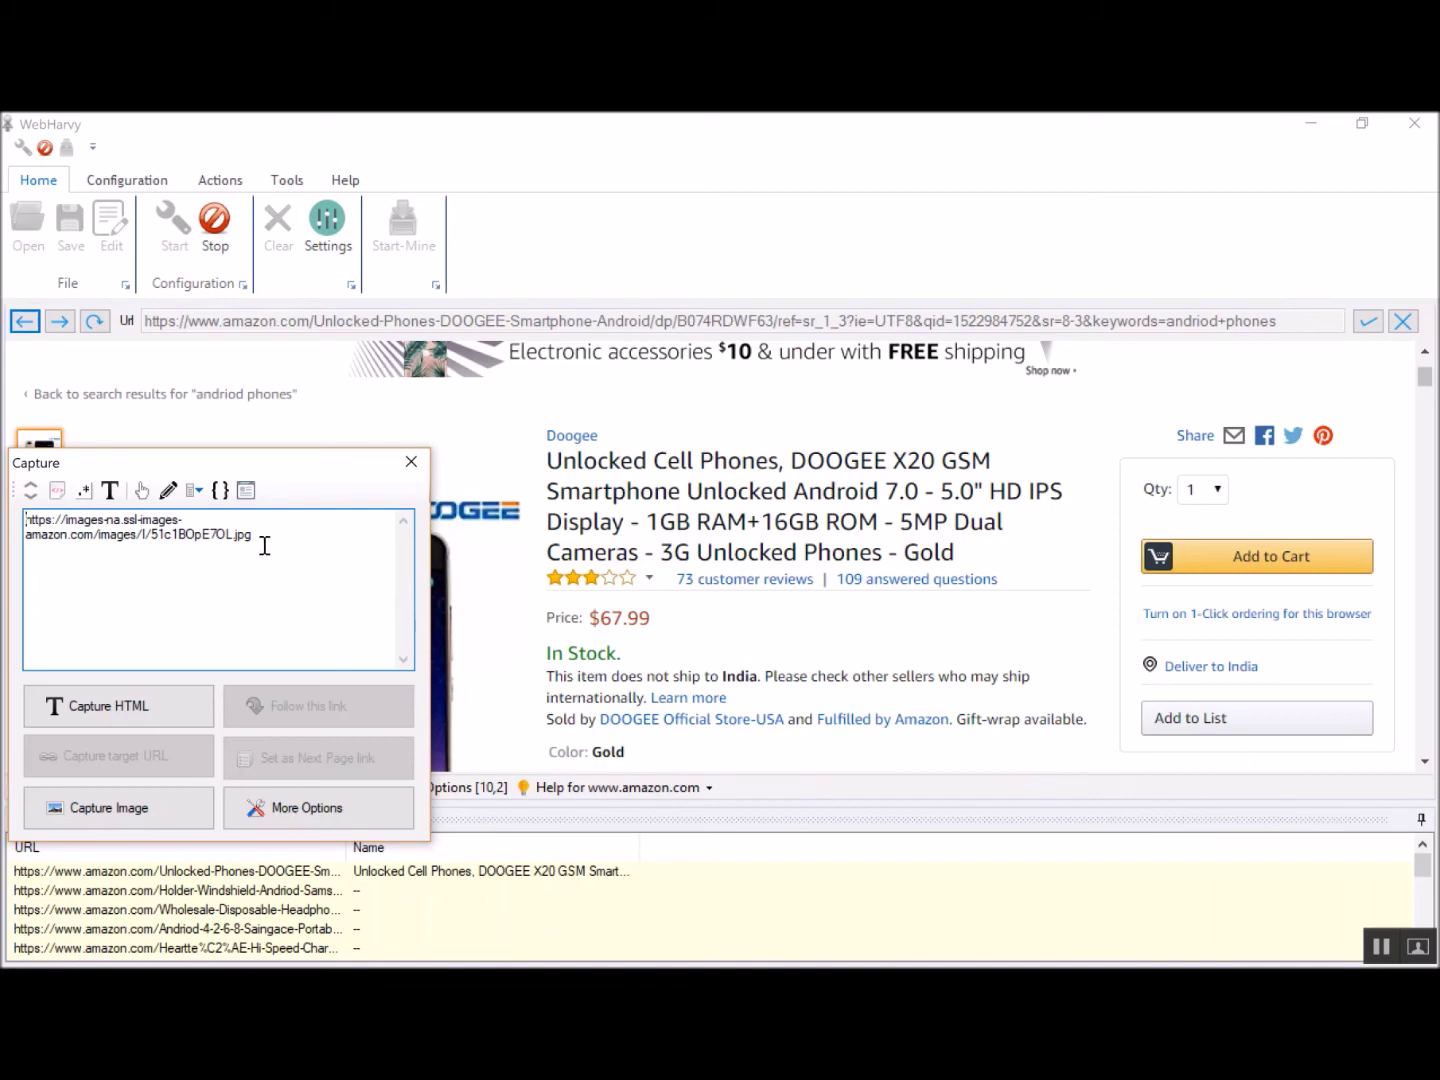
# Capture all similar full-size product images into a named Images column, then stop configuring
pyautogui.click(145, 811)
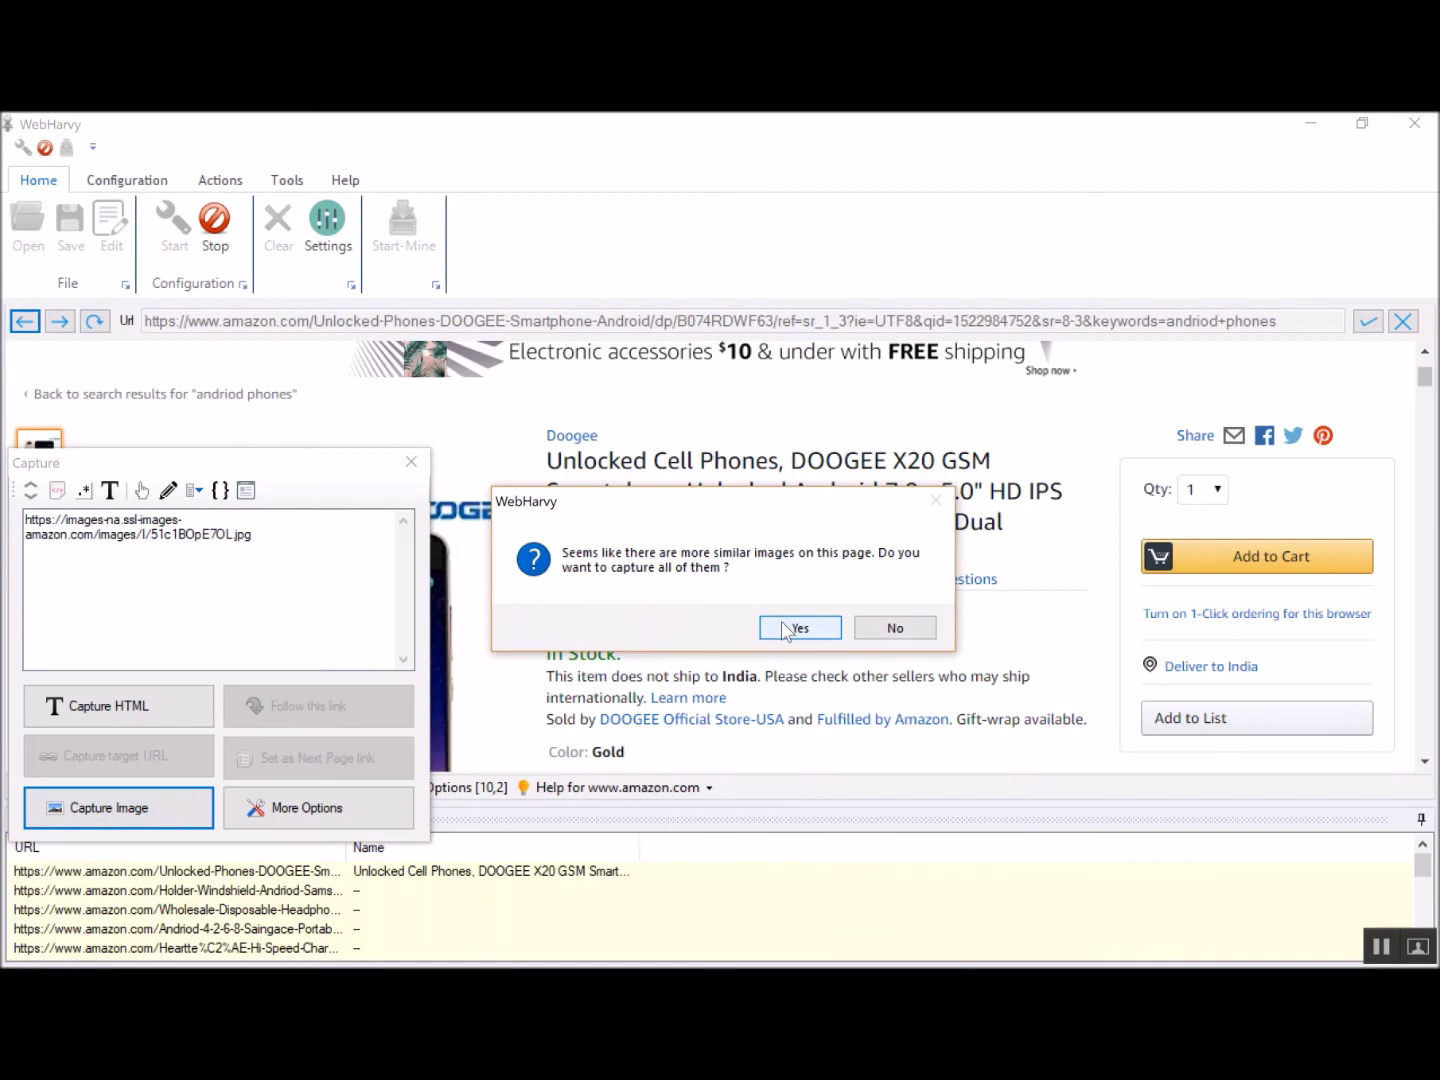
pyautogui.click(795, 628)
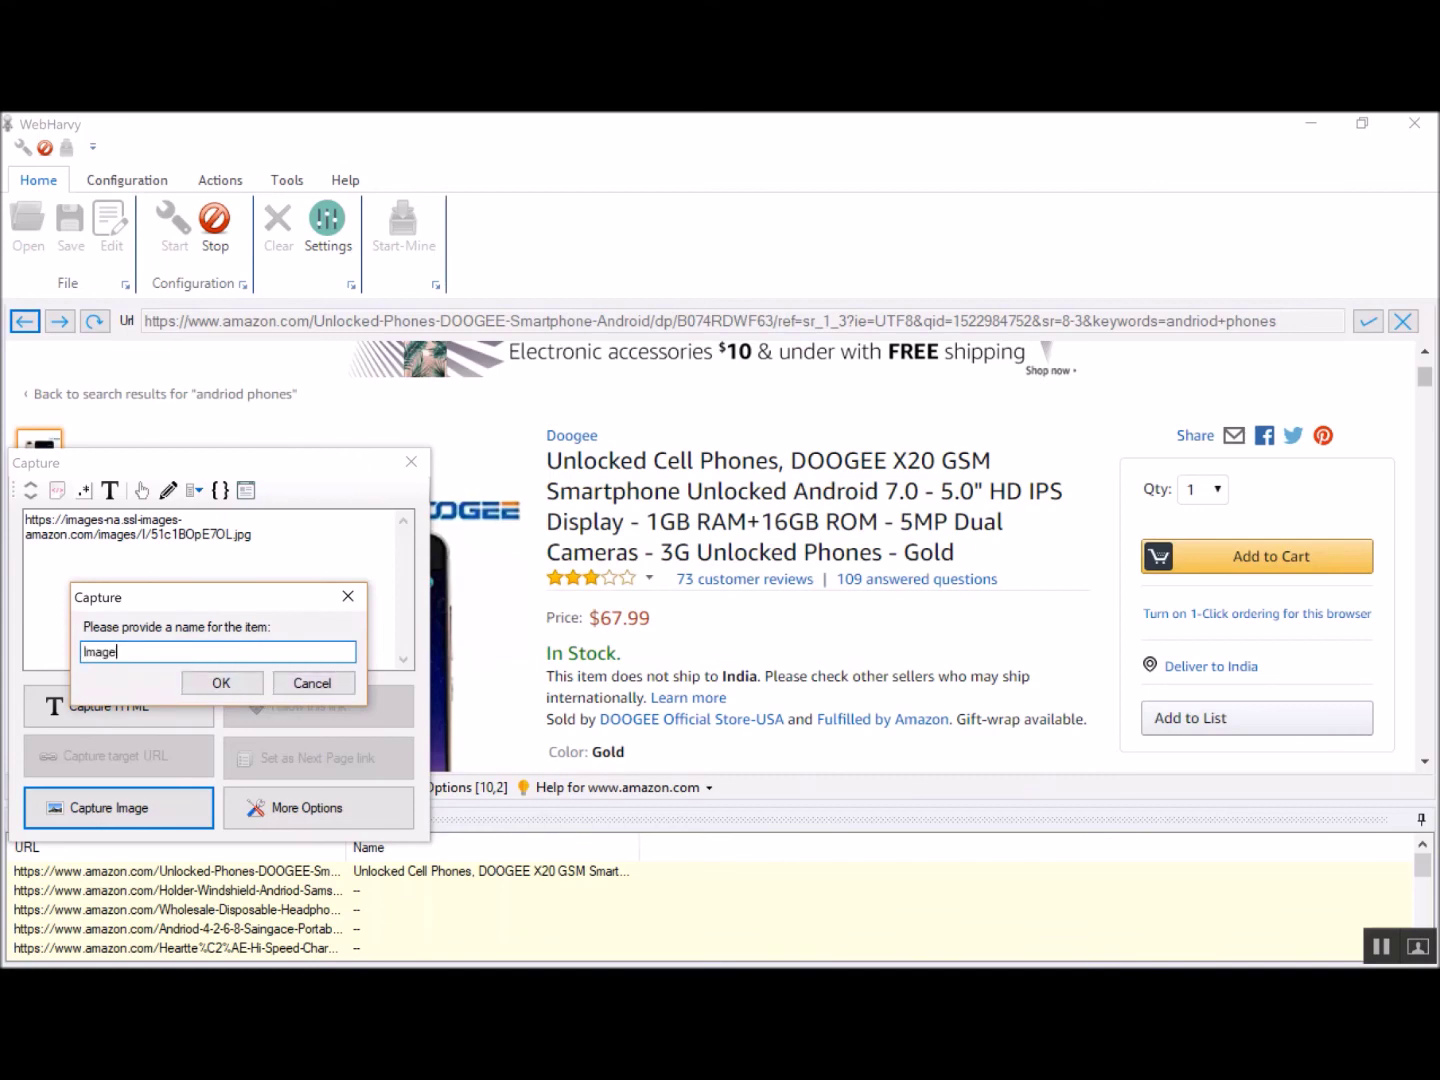
pyautogui.click(222, 683)
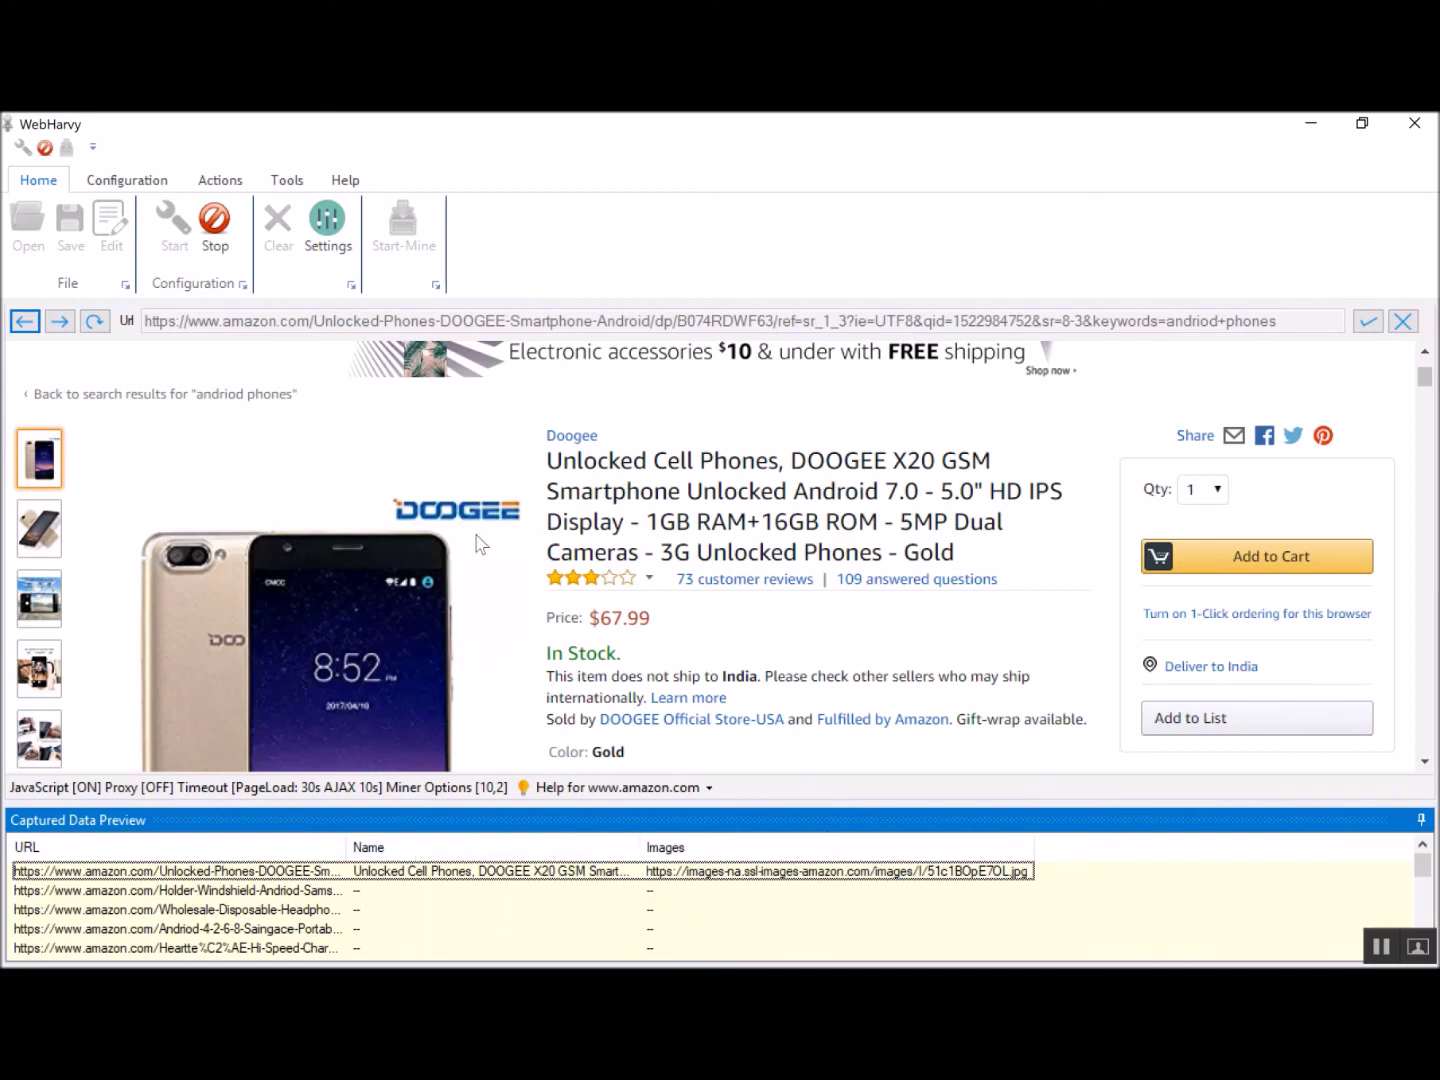
pyautogui.click(214, 226)
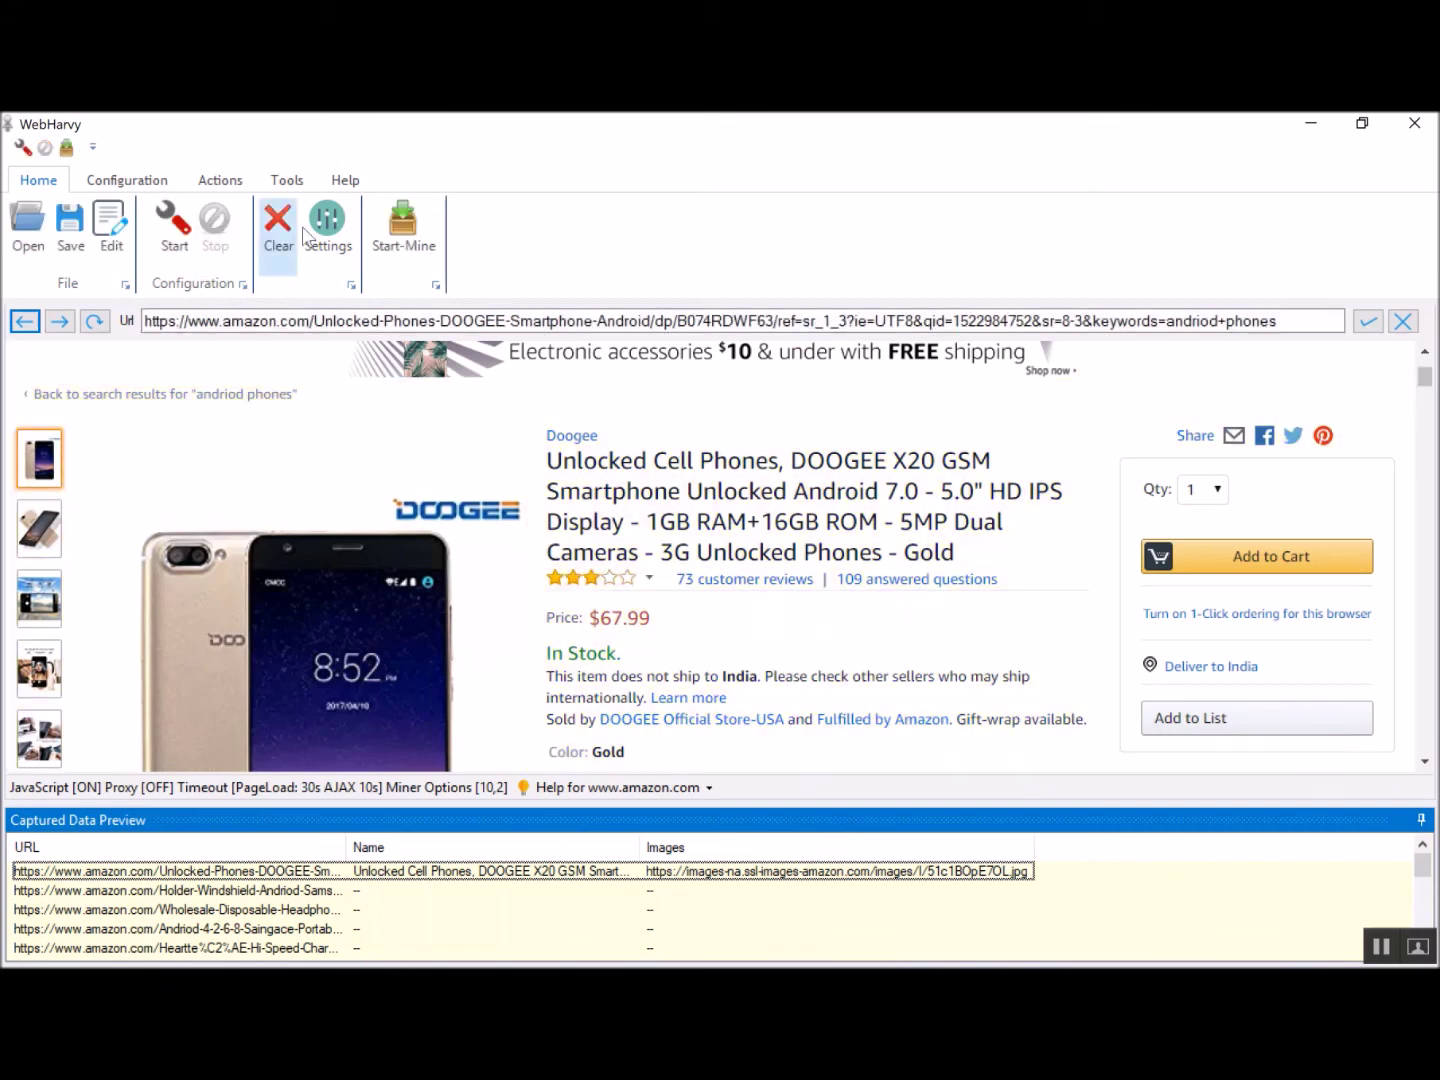
# Start the miner, saving pictures to the WebHarvy > images folder
pyautogui.click(390, 237)
pyautogui.click(782, 821)
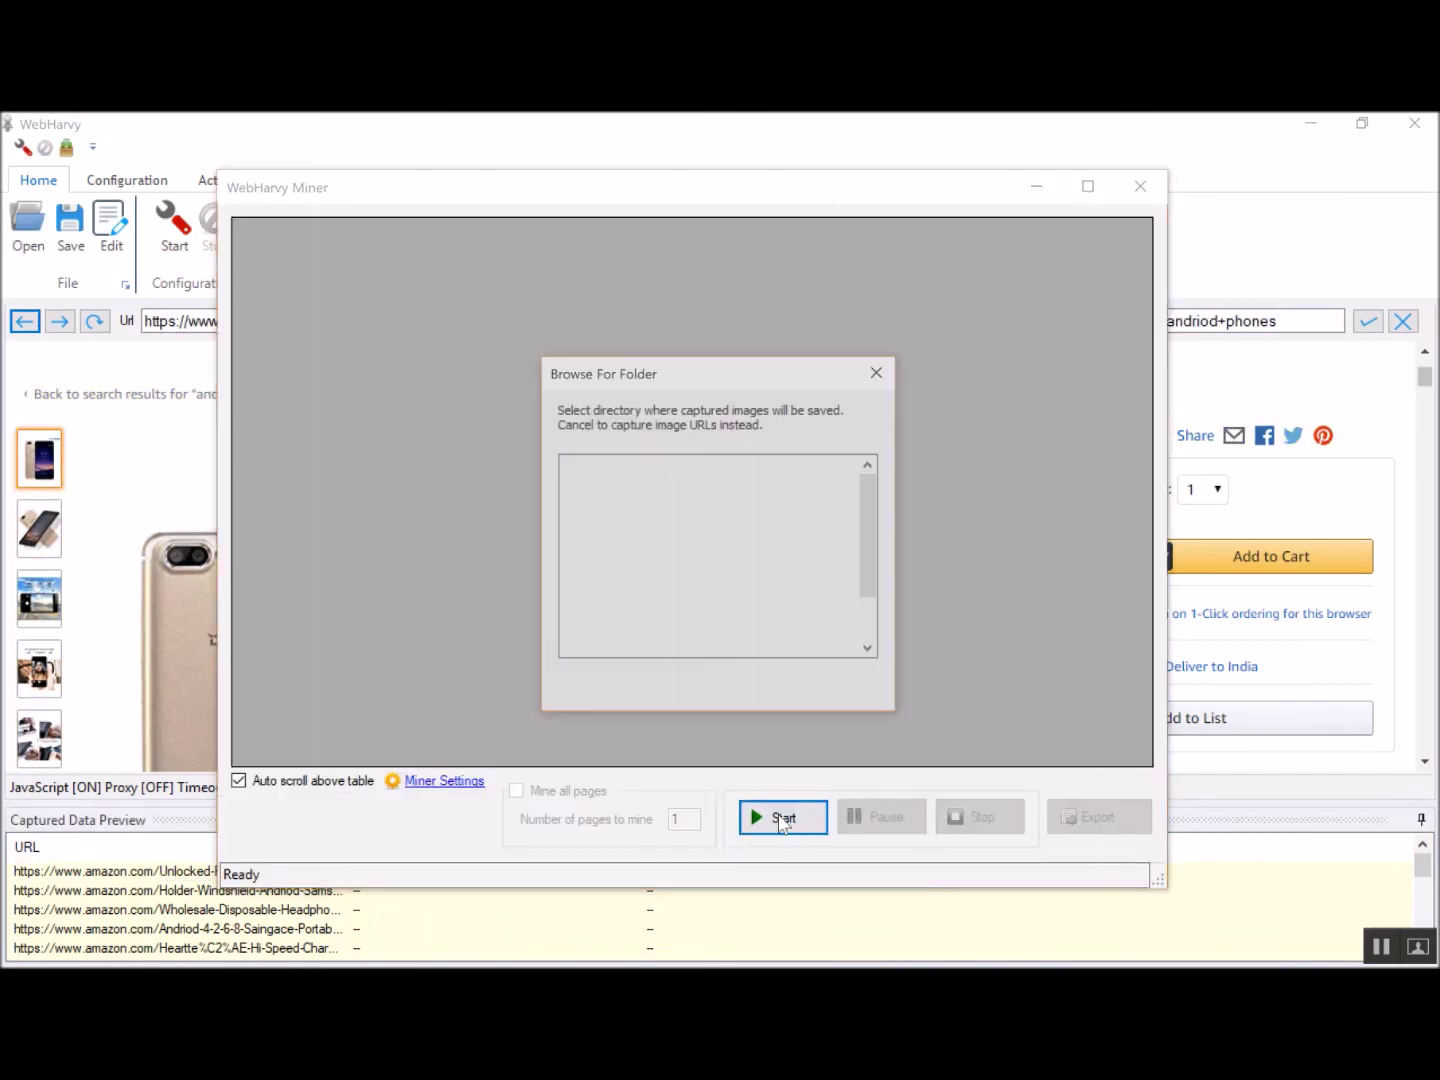
pyautogui.scroll(-1, 652, 633)
pyautogui.click(646, 636)
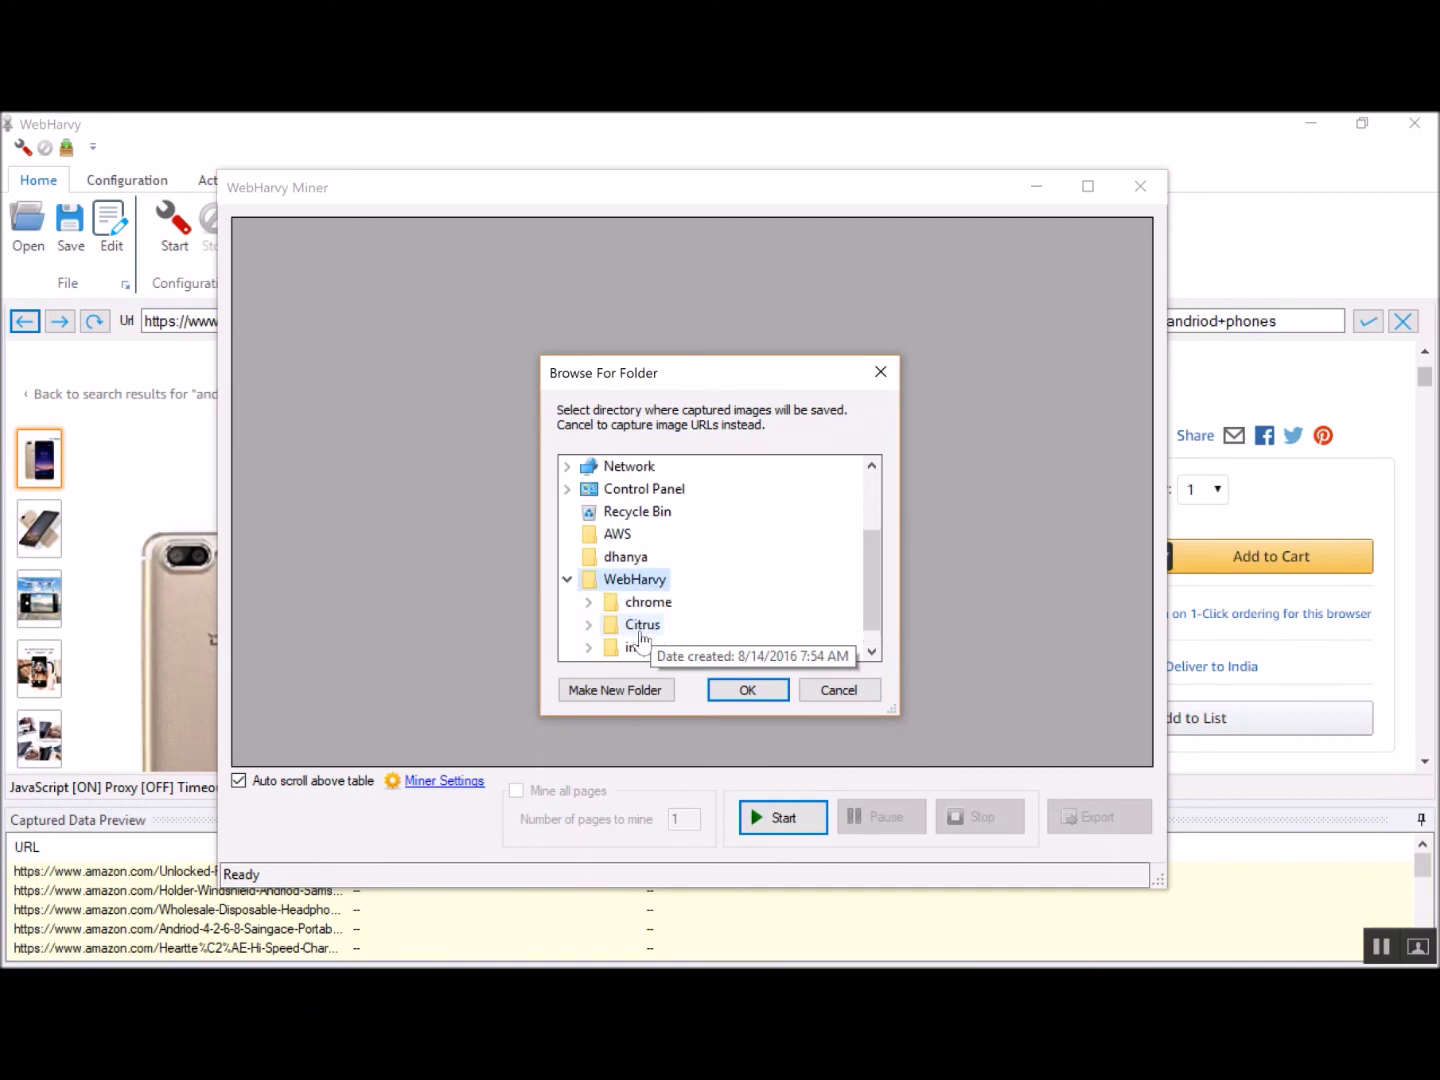
pyautogui.click(645, 647)
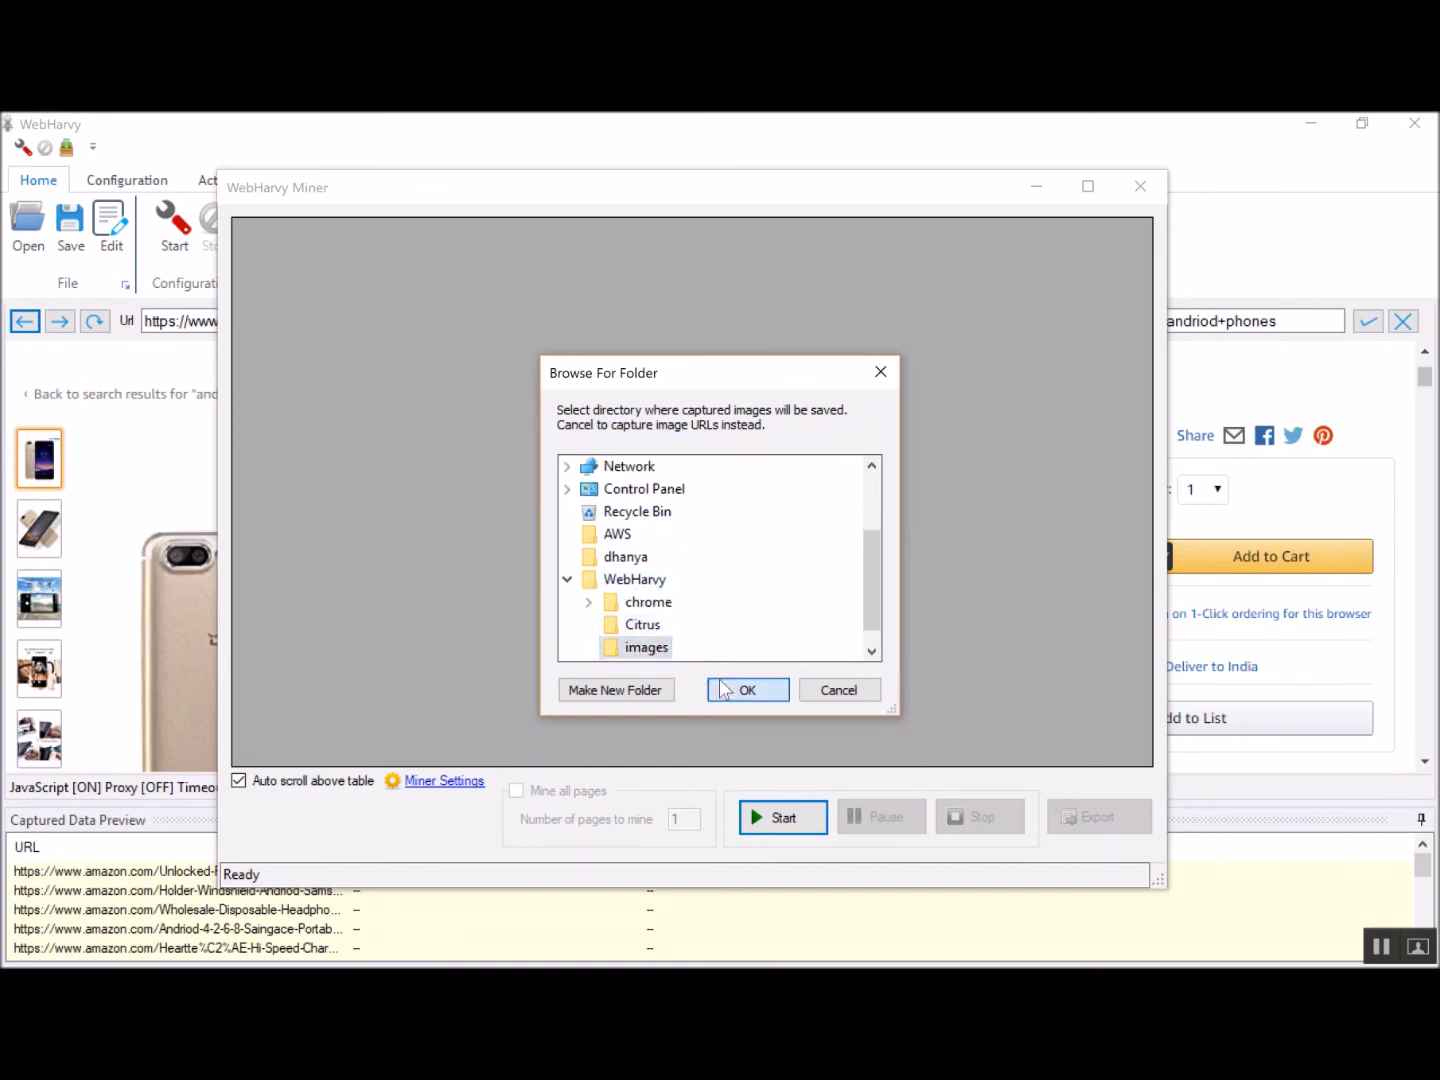
pyautogui.click(721, 689)
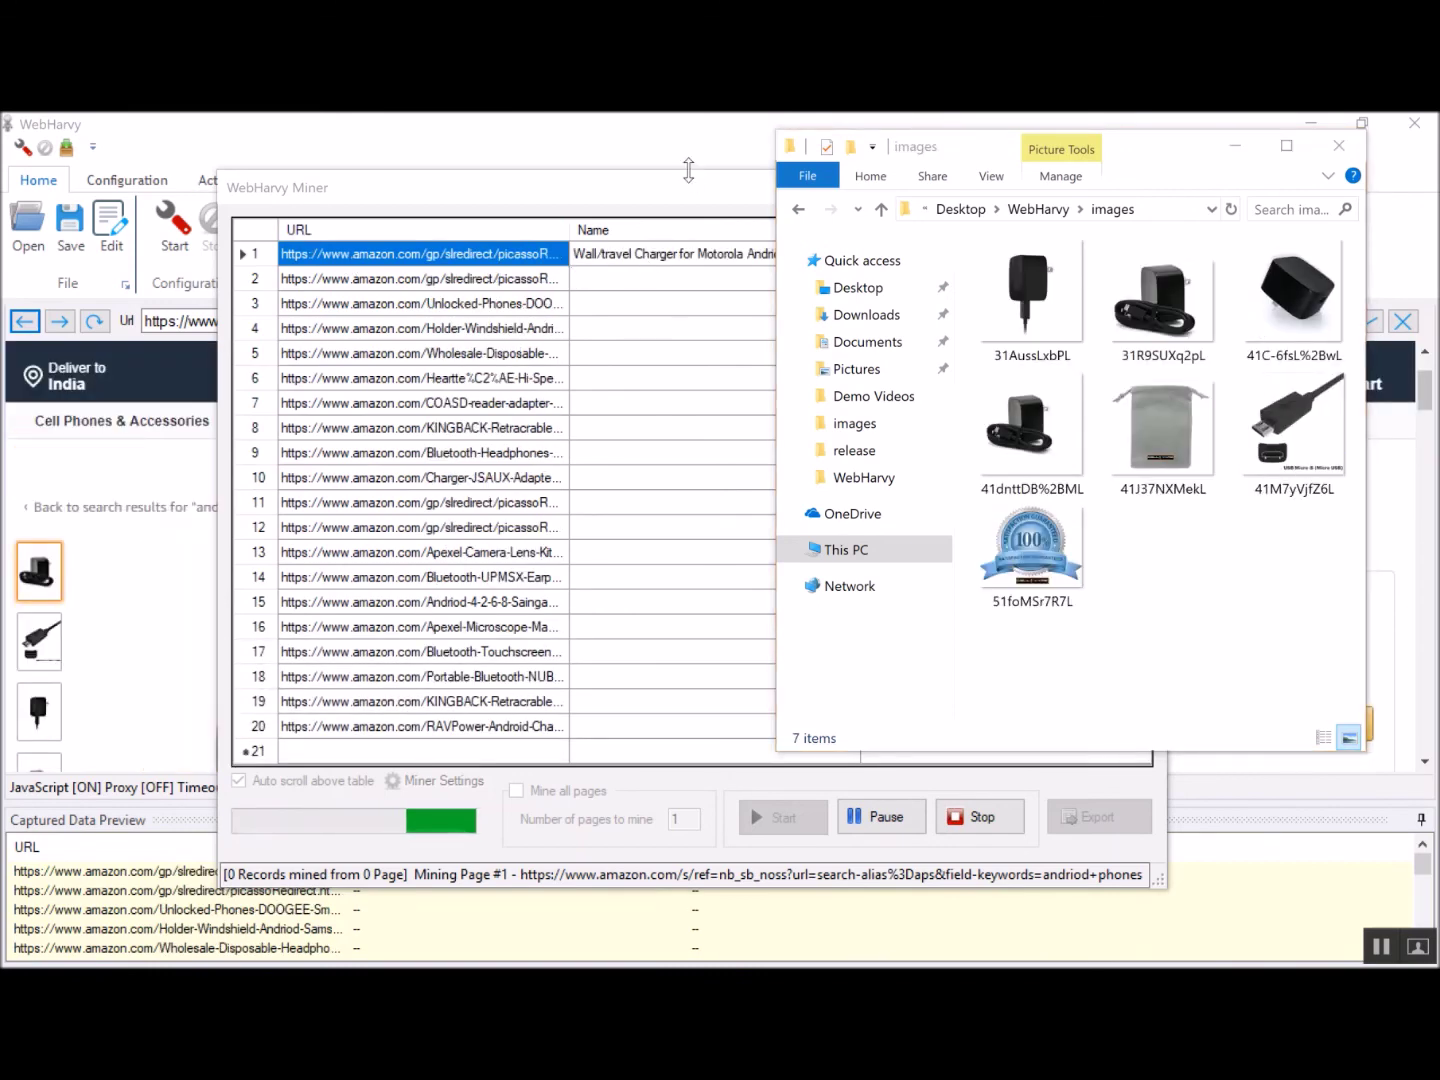
# Bring the Miner window forward and stop mining after 20 records
pyautogui.click(678, 205)
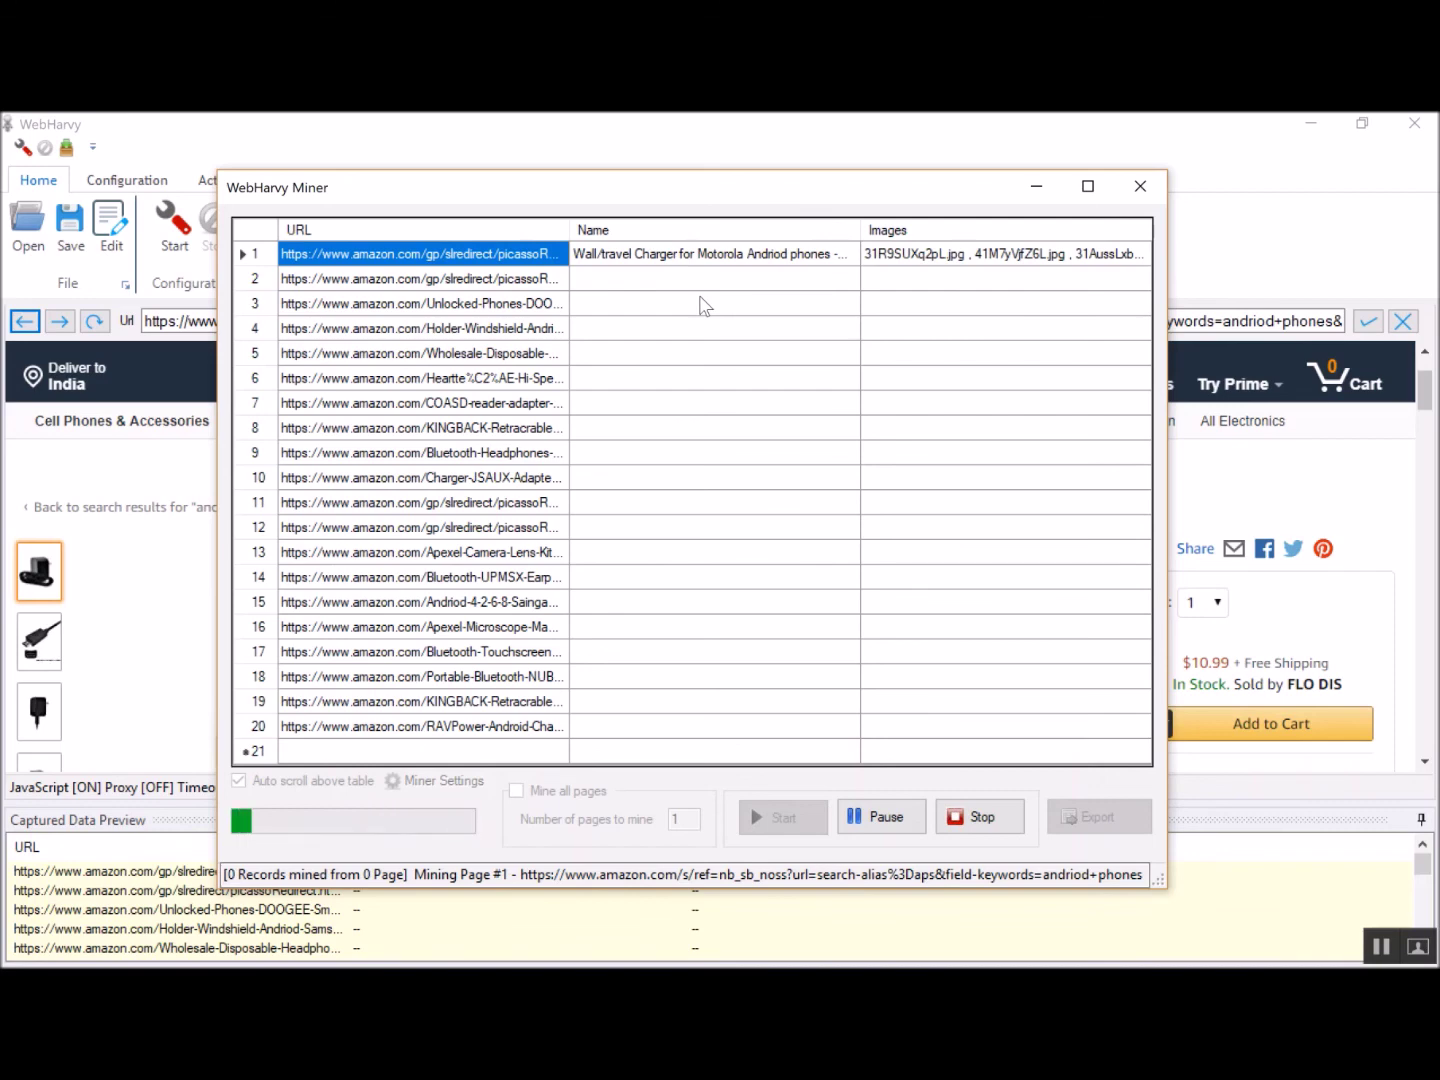
pyautogui.click(972, 817)
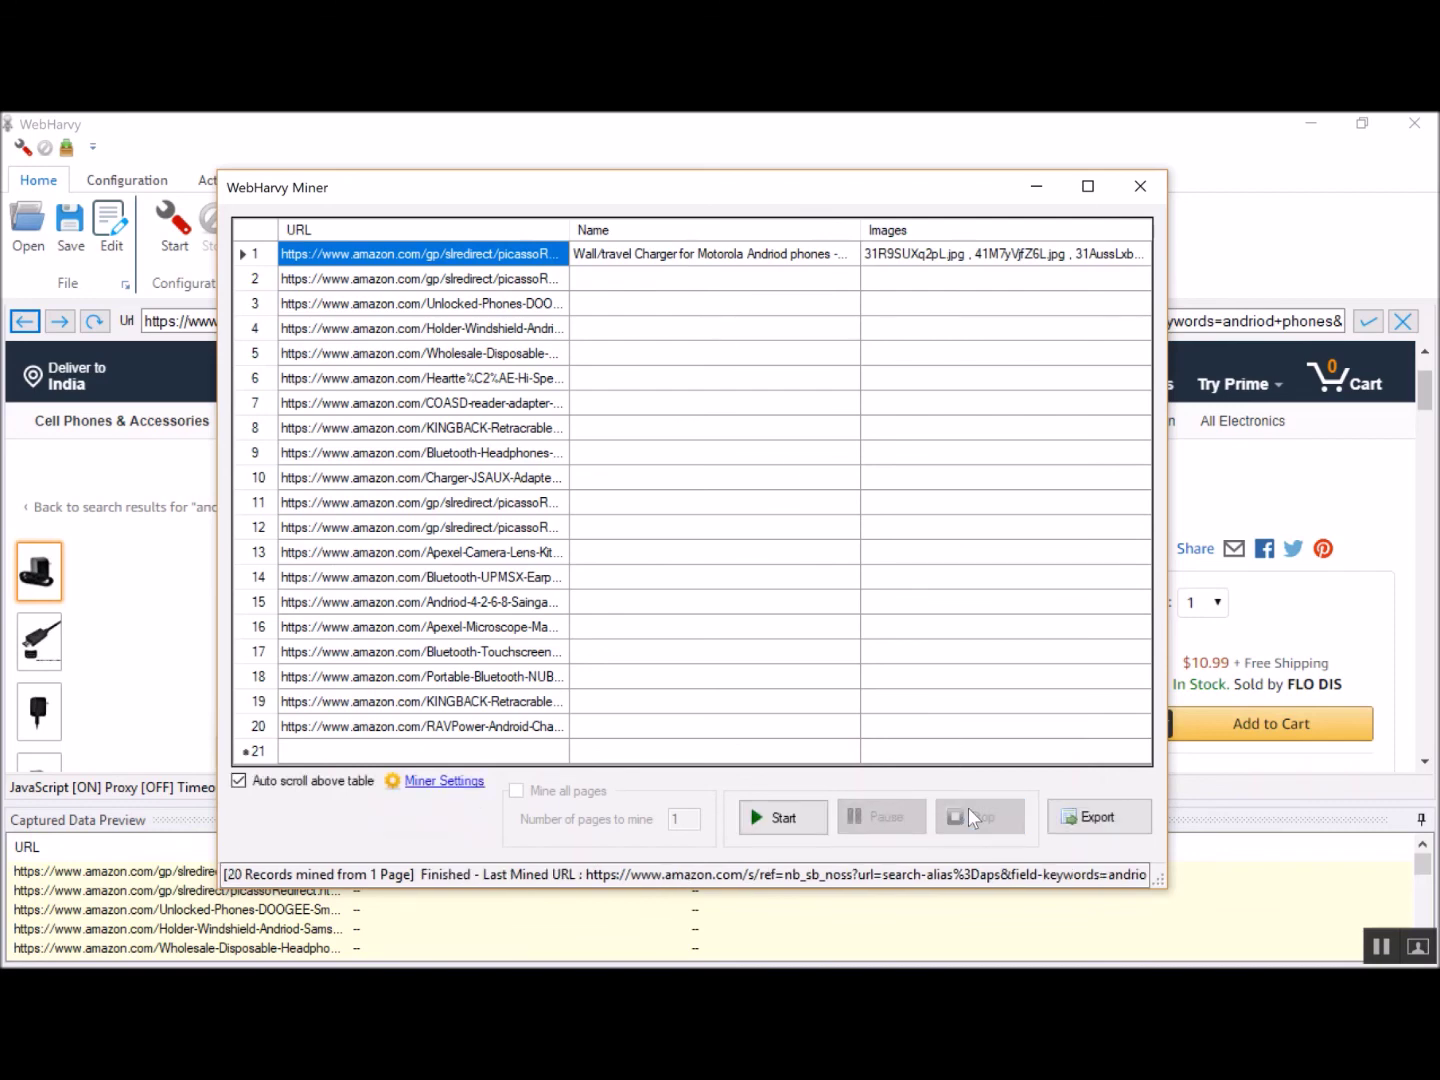